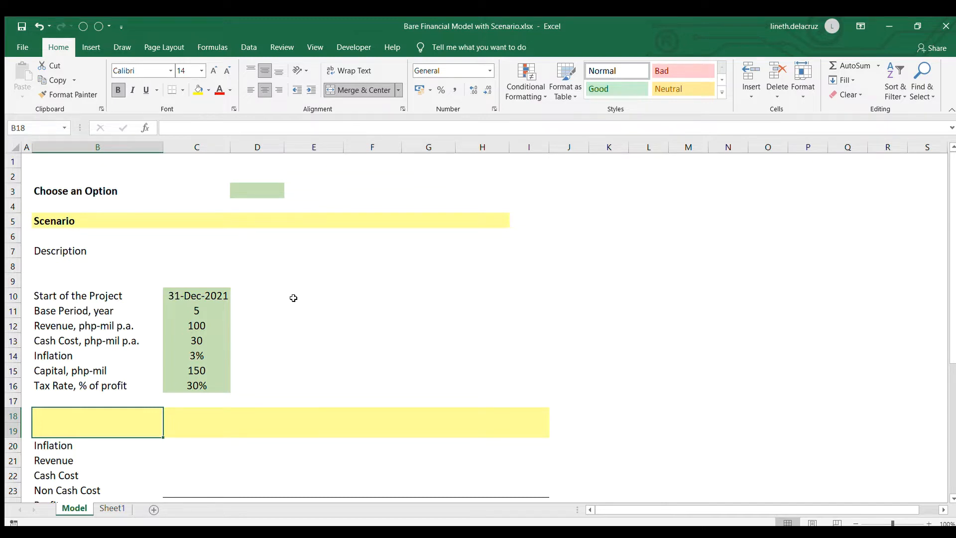
pyautogui.click(207, 306)
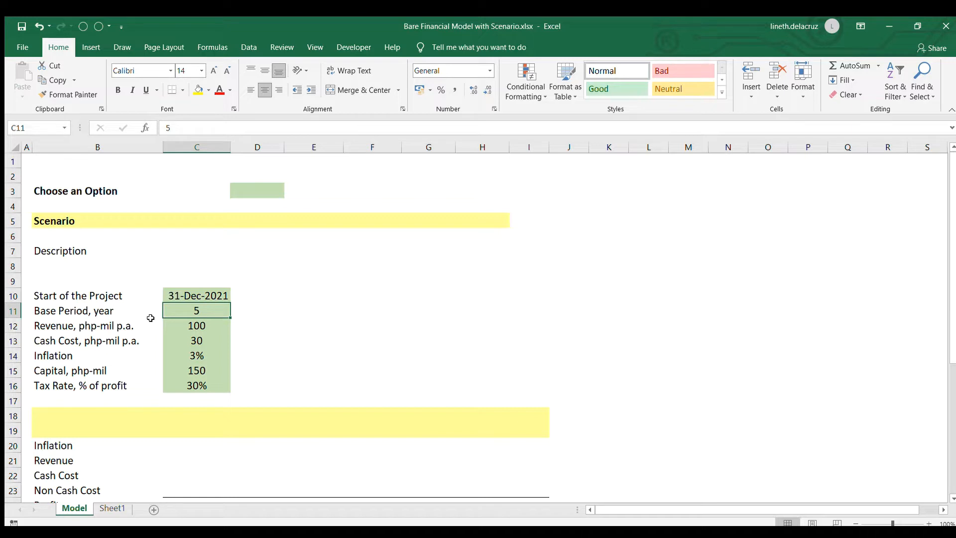
pyautogui.press('Down')
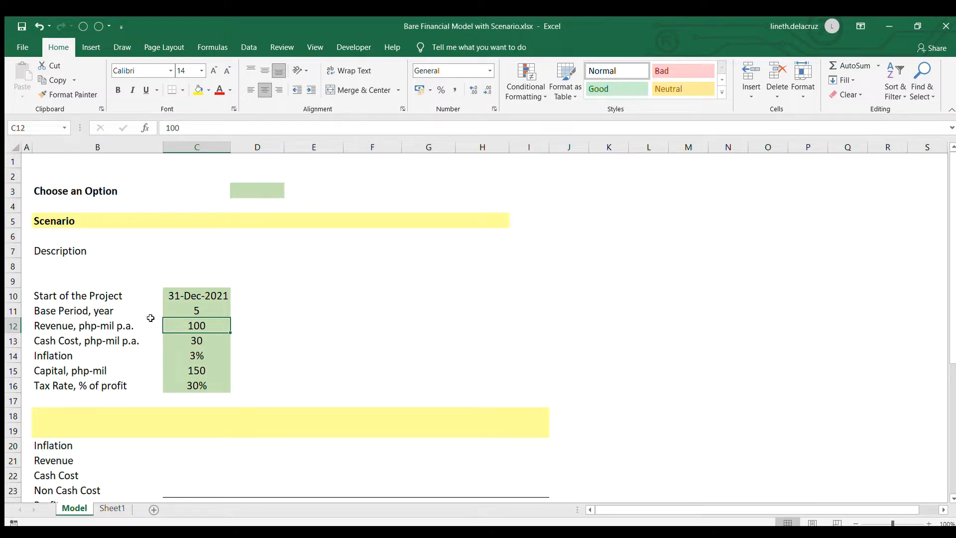
# Step: Enter the heading Period in the merged cell B18 and Year 0 in C18
pyautogui.click(80, 424)
pyautogui.scroll(-2, 172, 447)
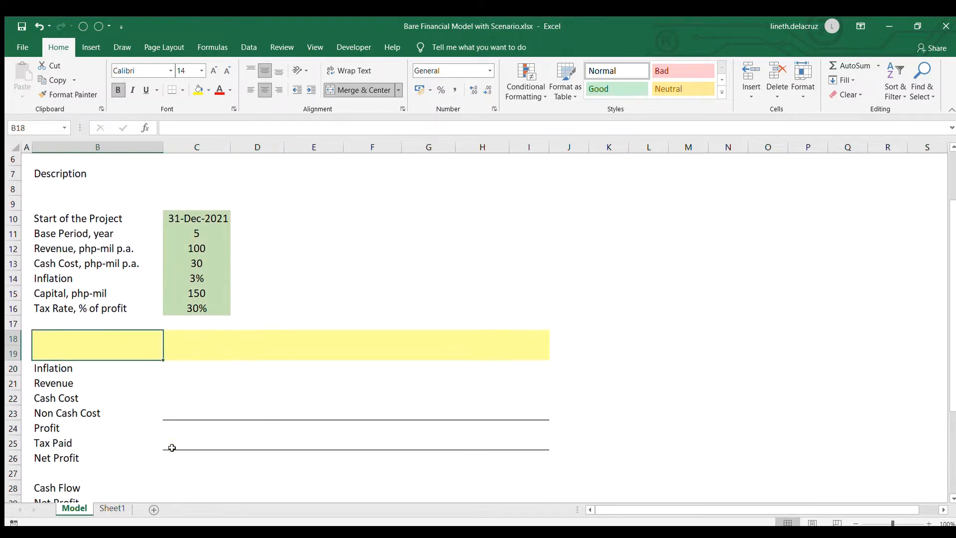
pyautogui.write('Period')
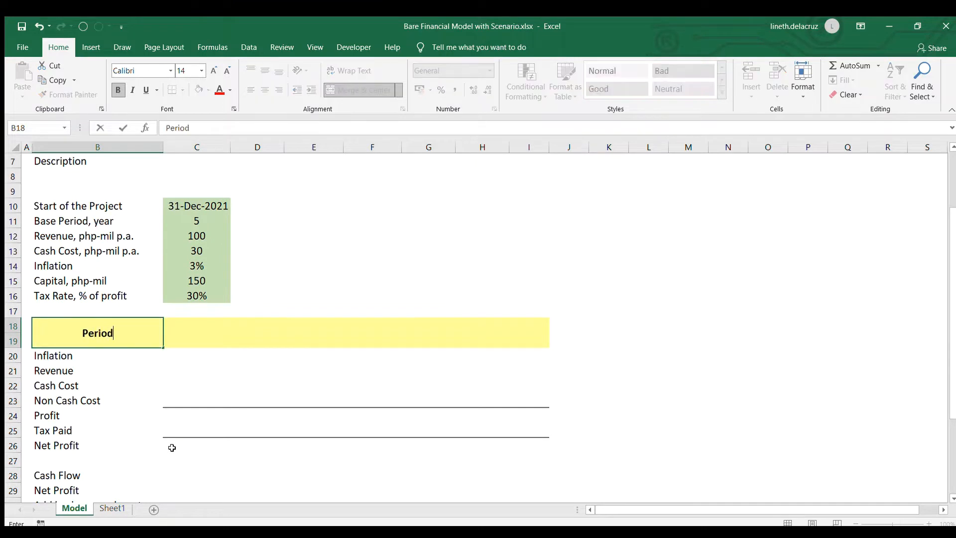
pyautogui.press('Return')
pyautogui.press('Up')
pyautogui.press('Right')
pyautogui.press('Up')
pyautogui.write('Year 0')
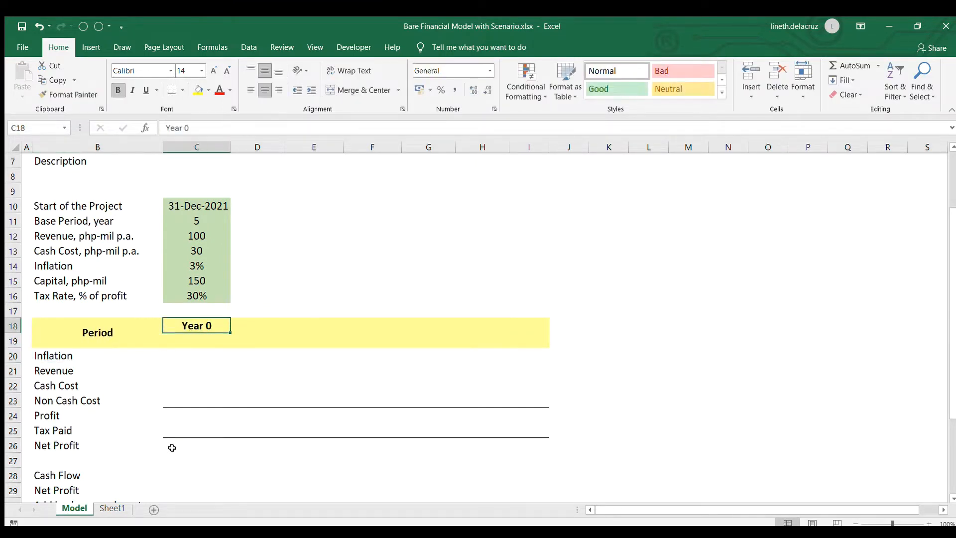
pyautogui.press('Right')
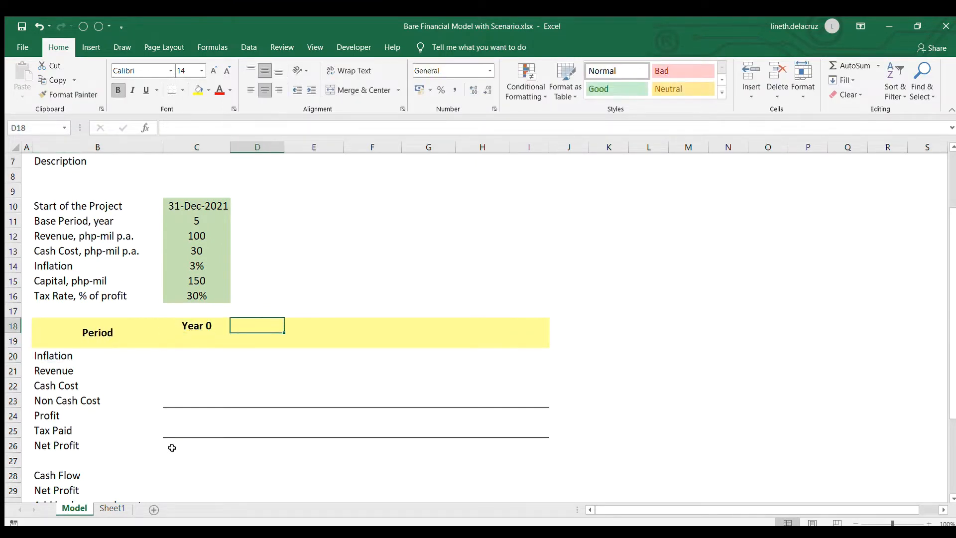
pyautogui.write('=')
pyautogui.press('Left')
pyautogui.press('Escape')
# Step: Enter Year 1 in D18 and extend the Year 0 and Year 1 series across to Year 5 in H18
pyautogui.write('Year')
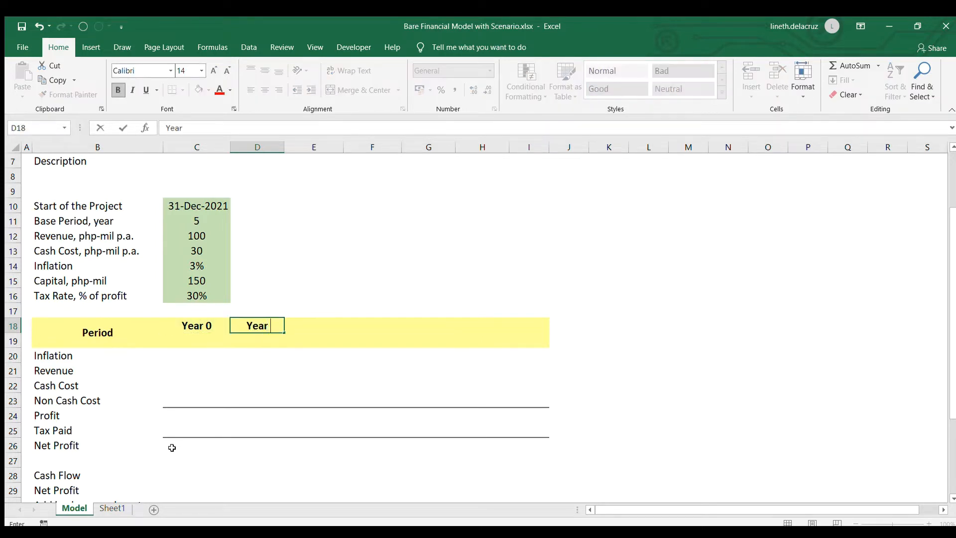
pyautogui.write(' 1')
pyautogui.press('Return')
pyautogui.press('Up')
pyautogui.press('Left')
pyautogui.hotkey('shift', 'Right')
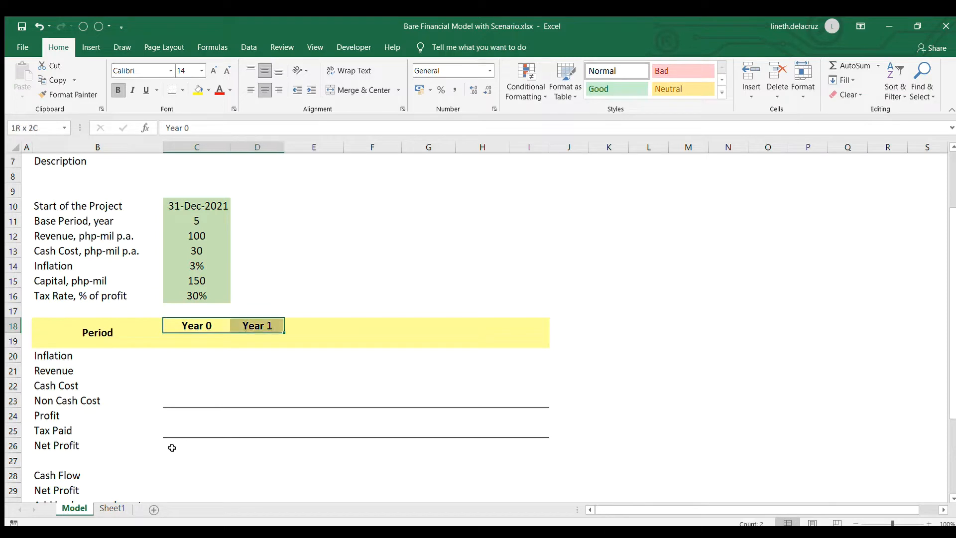
pyautogui.moveTo(284, 332); pyautogui.dragTo(482, 325)
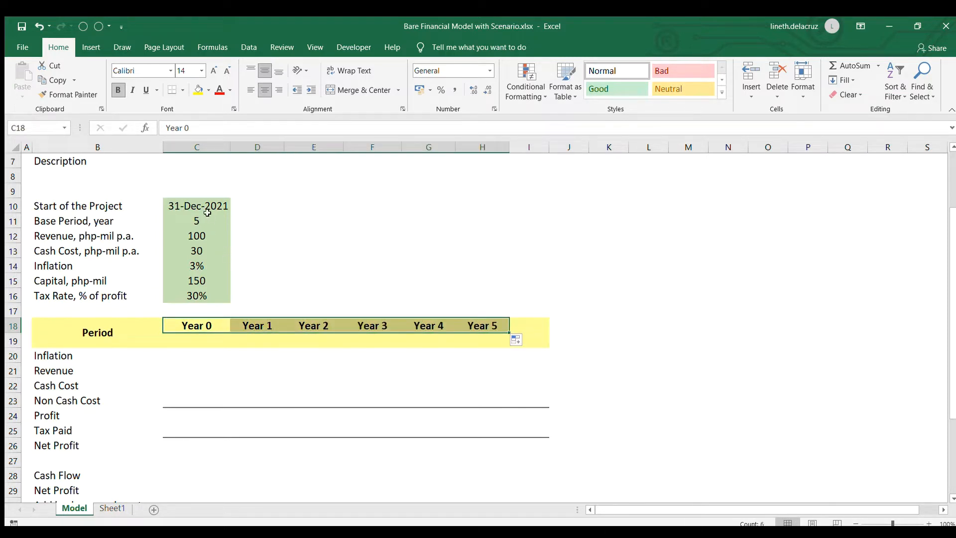
# Step: Enter the heading Total in the merged header cell I18
pyautogui.click(526, 325)
pyautogui.write('T')
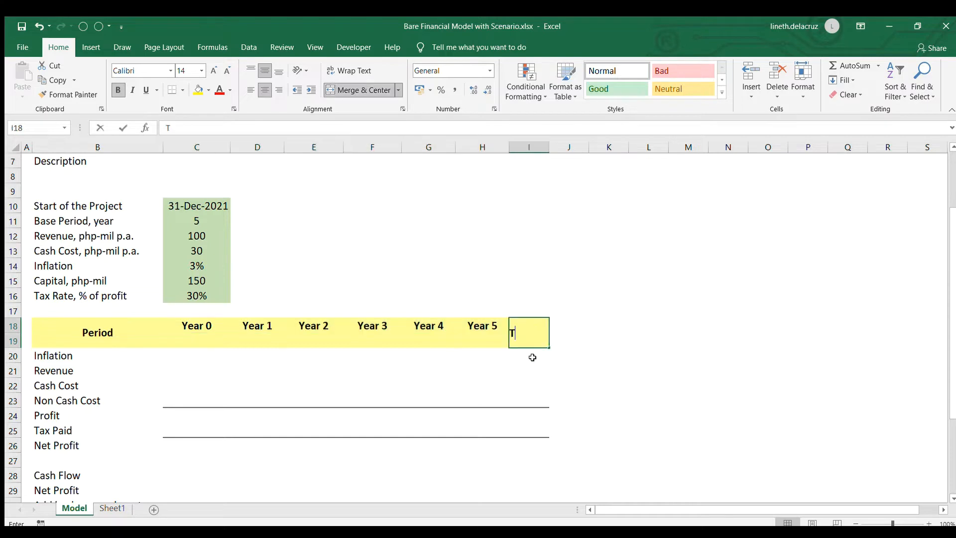
pyautogui.write('otal')
pyautogui.press('Return')
# Step: Link the Year 0 date in C19 to the Start of the Project date in C10
pyautogui.press('Up')
pyautogui.hotkey('ctrl', 'Left')
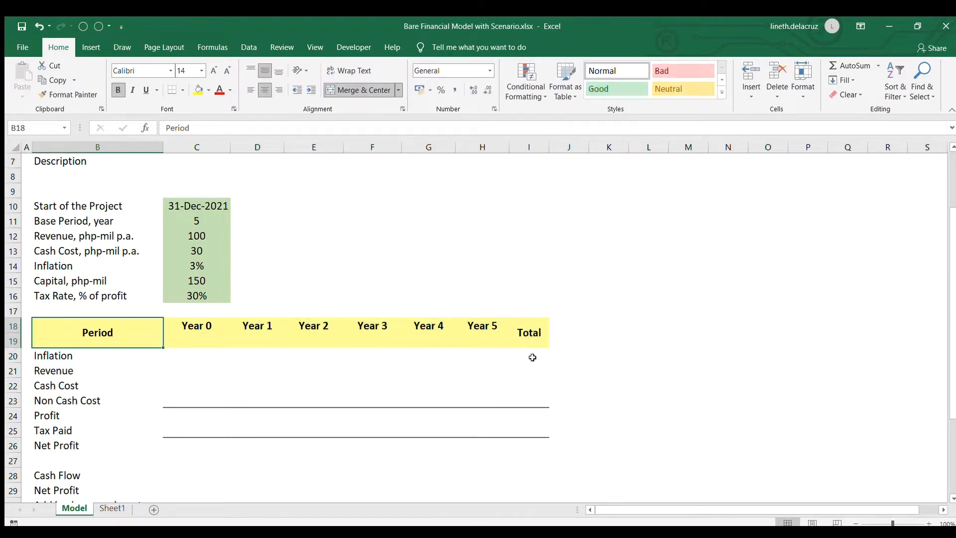
pyautogui.press('Right')
pyautogui.press('Down')
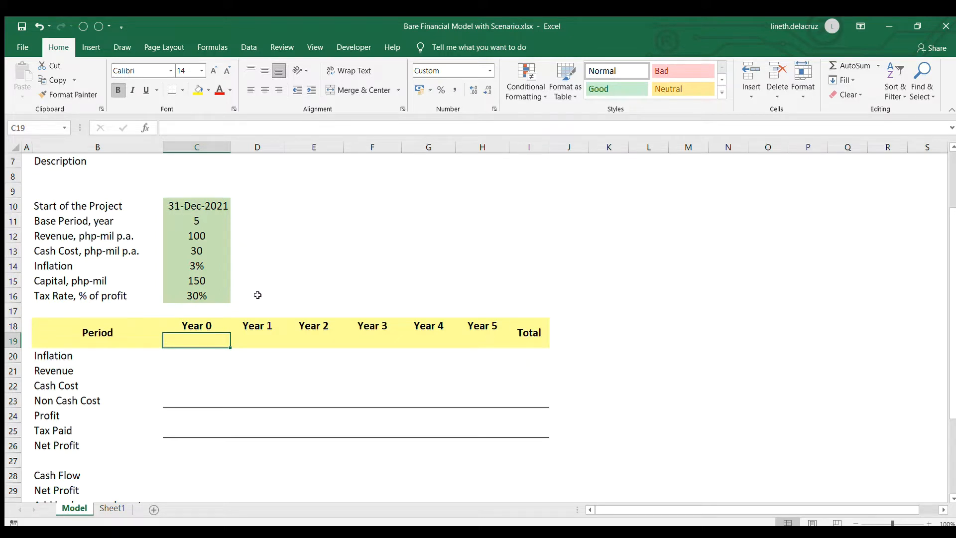
pyautogui.write('=')
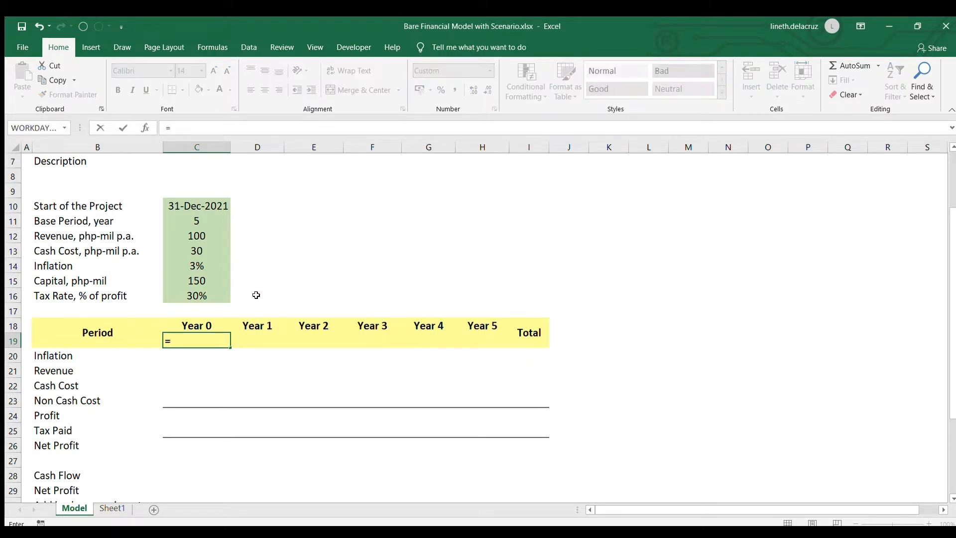
pyautogui.click(199, 205)
pyautogui.press('Return')
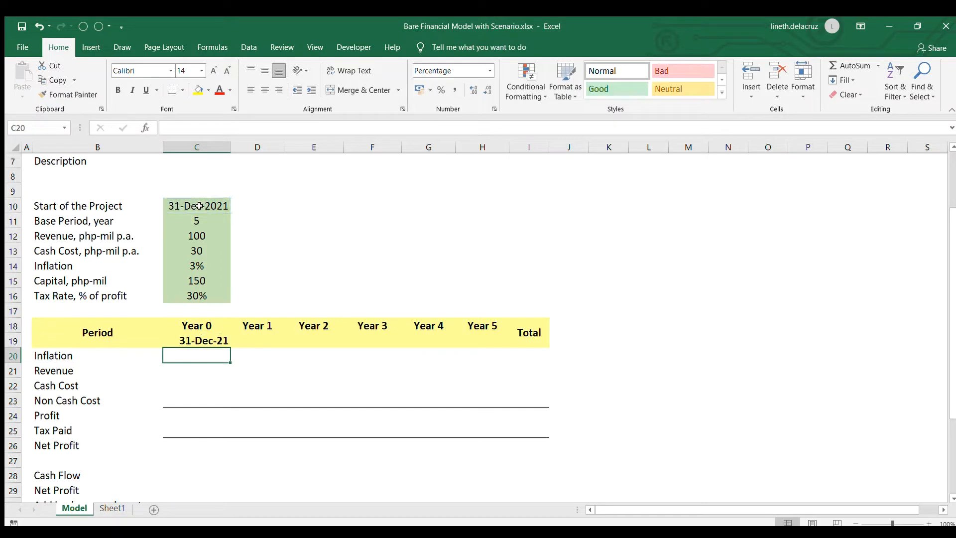
# Step: Enter the formula =EOMONTH(C19,12) in D19 for the Year 1 date
pyautogui.press('Up')
pyautogui.press('Up')
pyautogui.press('Down')
pyautogui.press('Right')
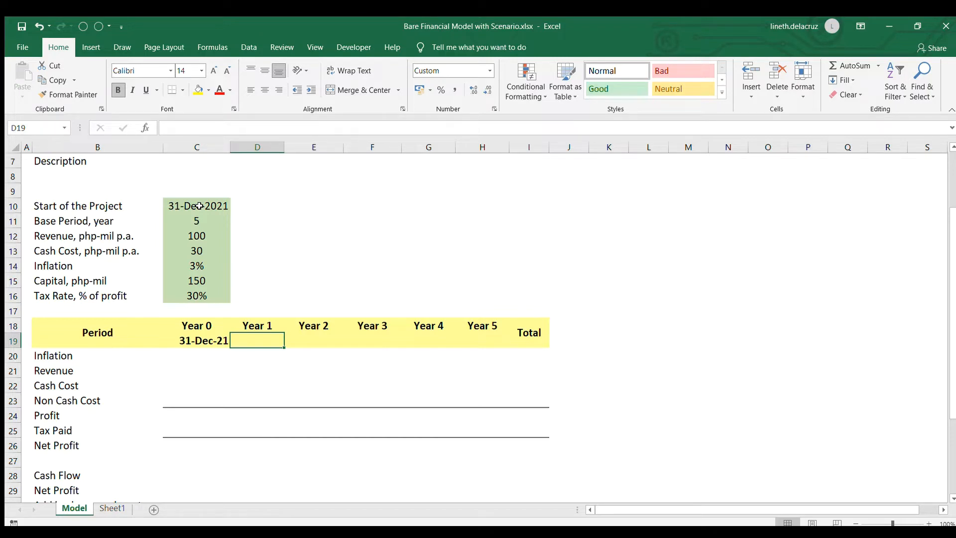
pyautogui.write('=eomonth')
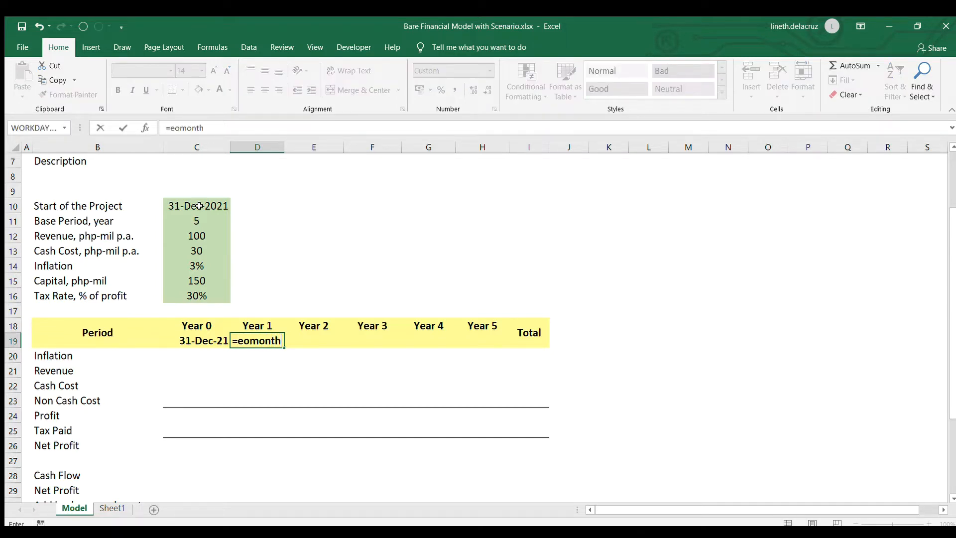
pyautogui.write('(')
pyautogui.press('Left')
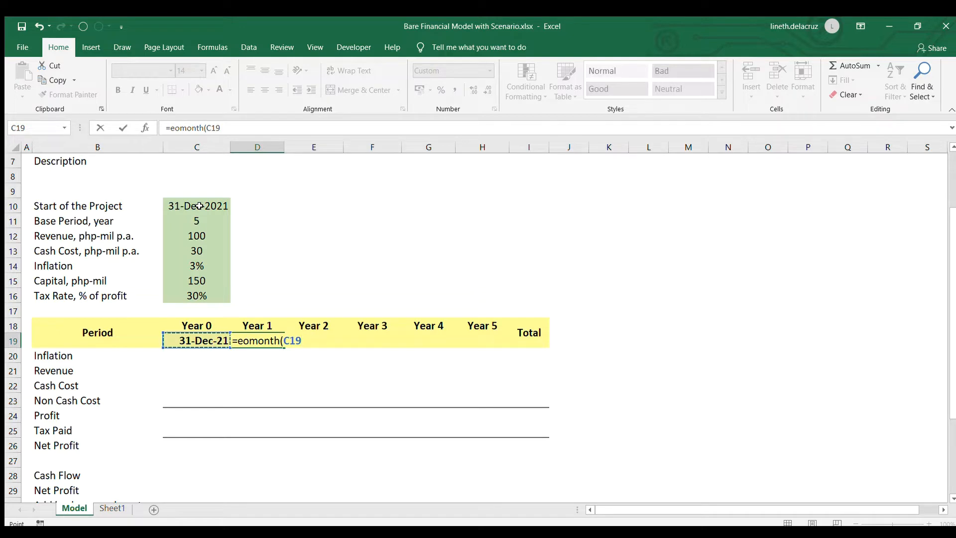
pyautogui.write(',12)')
pyautogui.press('Return')
# Step: Copy the Year 1 date formula from D19 across E19:H19 for Years 2 to 5
pyautogui.press('Up')
pyautogui.hotkey('ctrl', 'c')
pyautogui.press('Right')
pyautogui.hotkey('shift', 'Right')
pyautogui.hotkey('shift', 'Right')
pyautogui.hotkey('shift', 'Right')
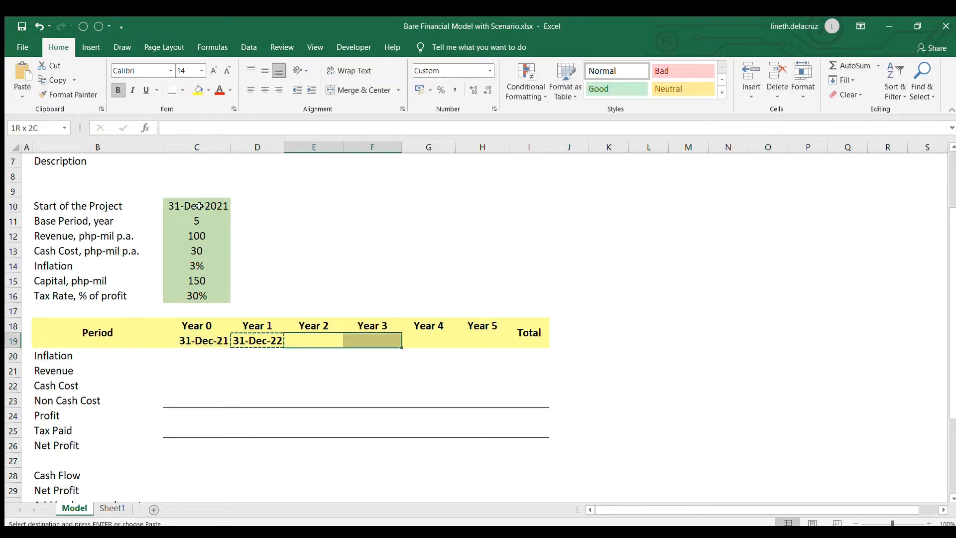
pyautogui.hotkey('ctrl', 'v')
pyautogui.press('Left')
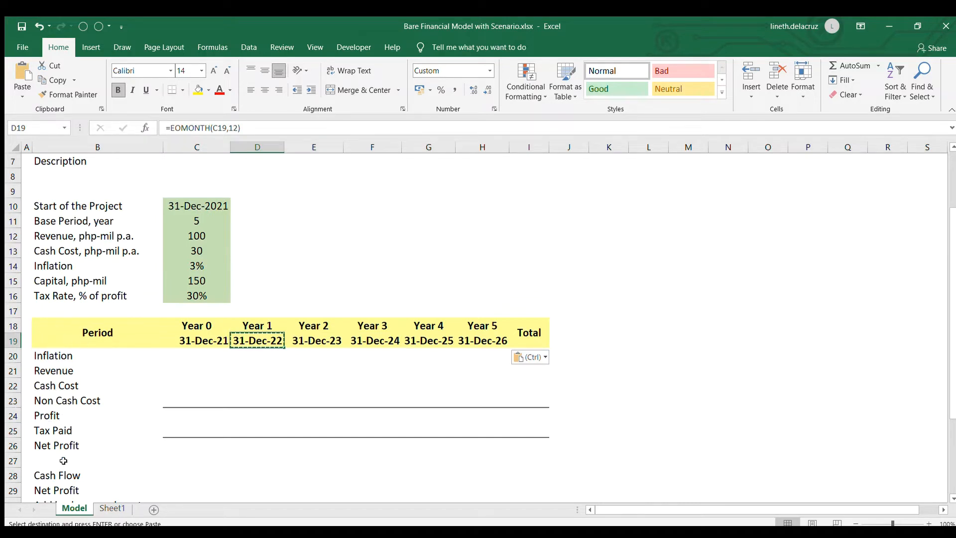
# Step: Set the Year 1 inflation in D20 to 100%
pyautogui.click(183, 356)
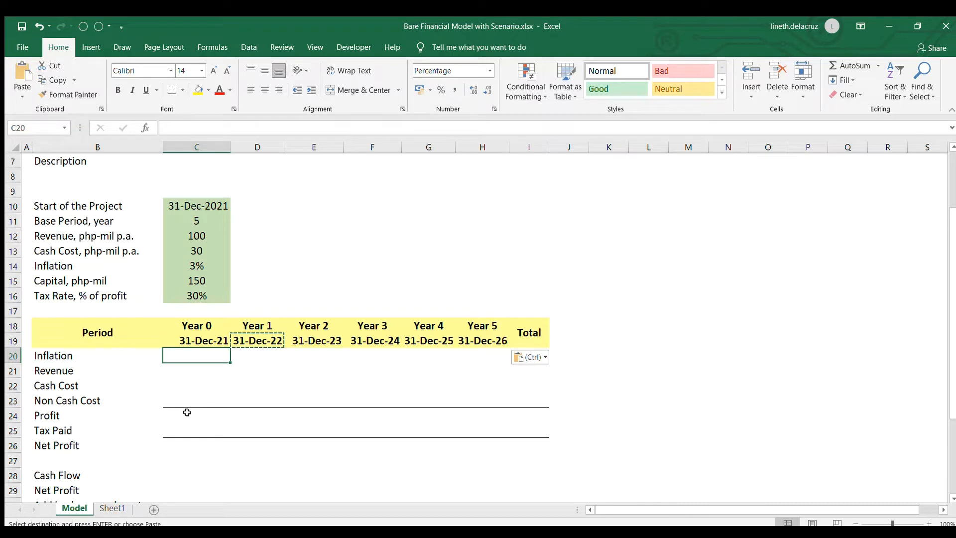
pyautogui.press('Right')
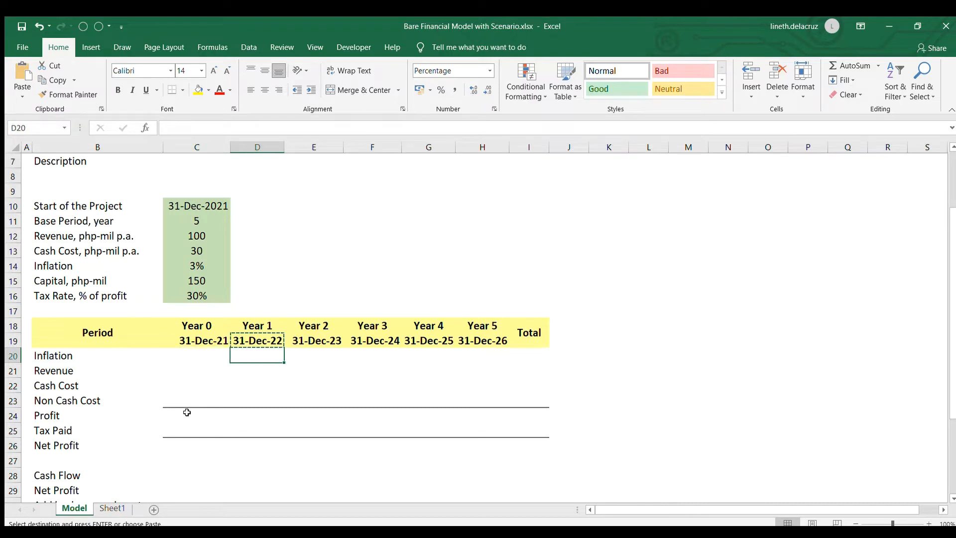
pyautogui.write('100')
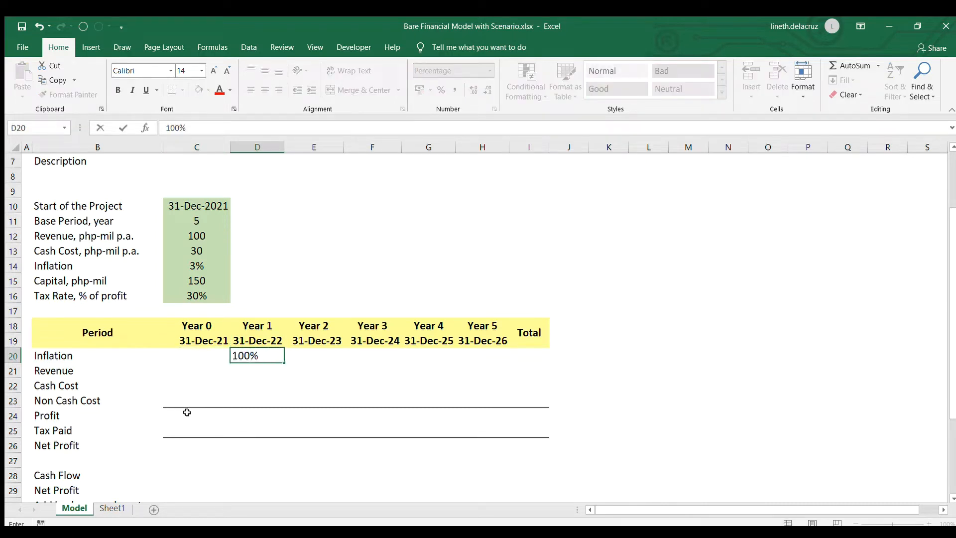
pyautogui.hotkey('ctrl', 'Return')
# Step: Enter the formula =D20+$C$14 in E20 for the Year 2 inflation
pyautogui.press('Right')
pyautogui.write('=')
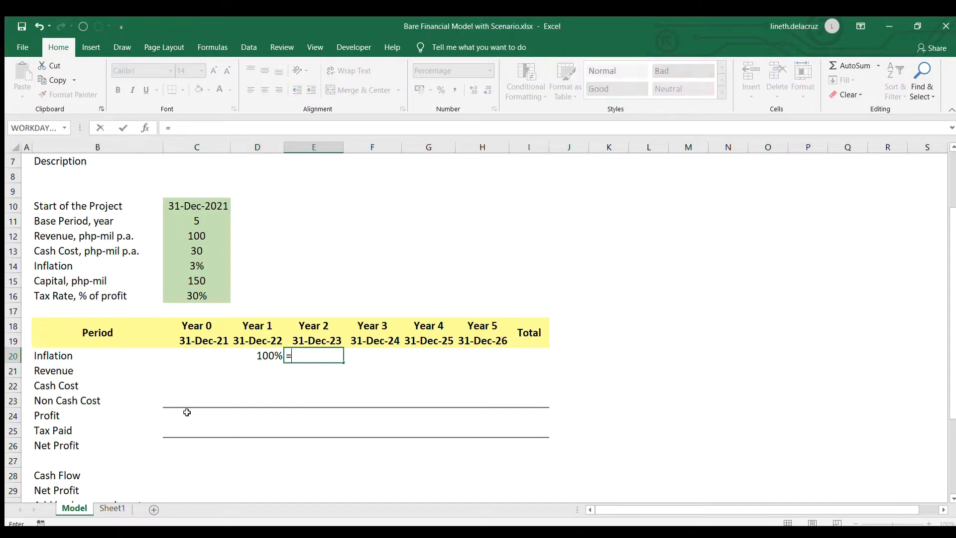
pyautogui.press('Left')
pyautogui.write('+')
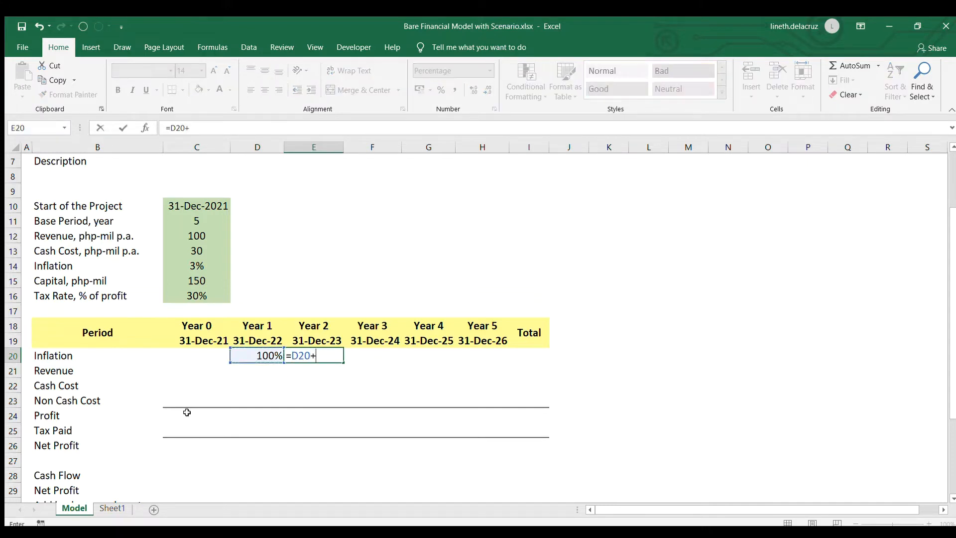
pyautogui.click(181, 269)
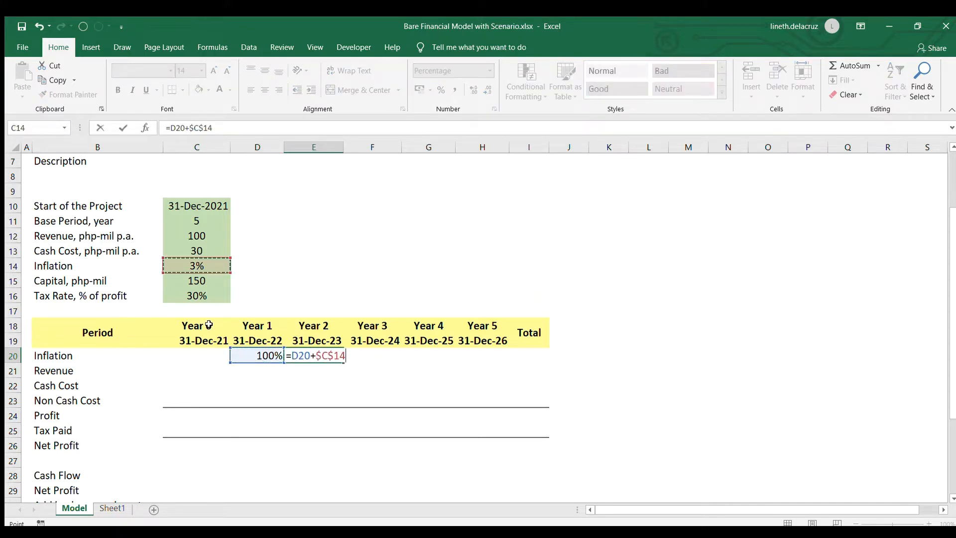
pyautogui.hotkey('ctrl', 'Return')
# Step: Copy the Year 2 inflation formula from E20 across F20:H20
pyautogui.hotkey('ctrl', 'c')
pyautogui.press('Right')
pyautogui.hotkey('shift', 'Right')
pyautogui.hotkey('shift', 'Right')
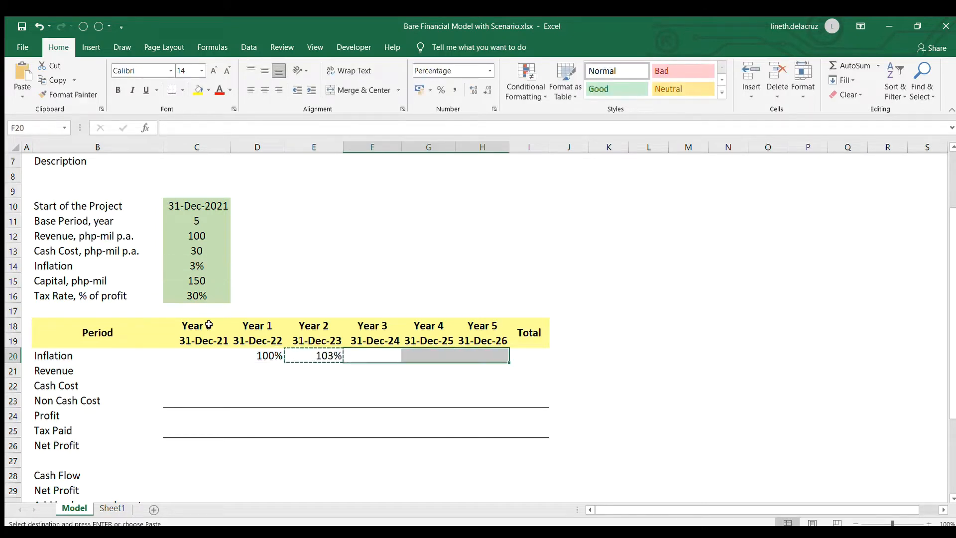
pyautogui.hotkey('ctrl', 'v')
# Step: Calculate the average of the yearly inflation values D20:H20 in the Total column cell I20
pyautogui.press('Right')
pyautogui.press('Right')
pyautogui.press('Right')
pyautogui.write('=average(')
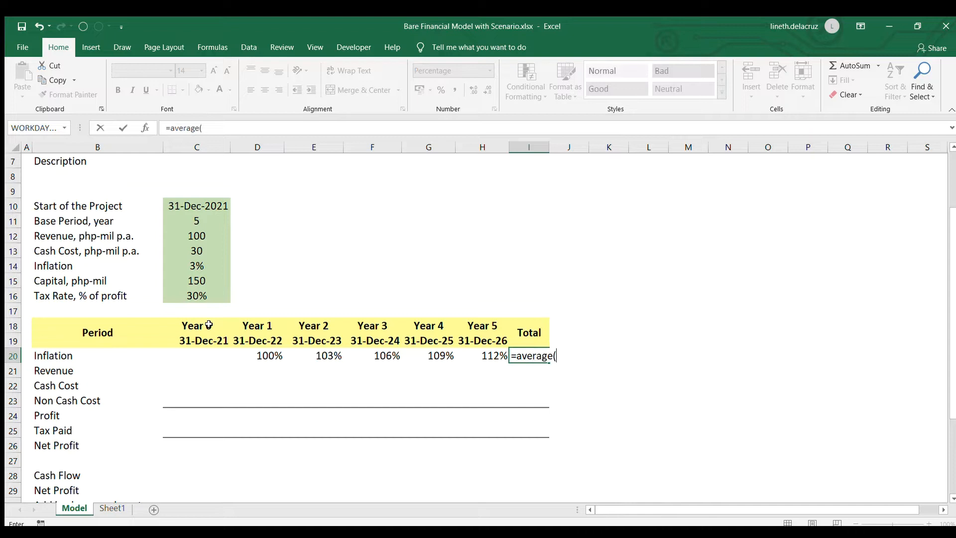
pyautogui.press('Left')
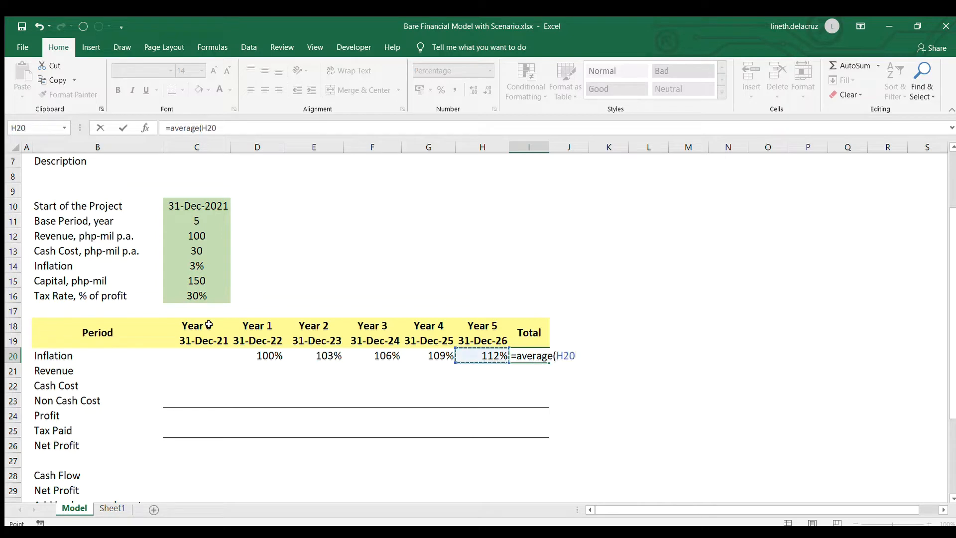
pyautogui.hotkey('shift', 'Left')
pyautogui.hotkey('shift', 'Left')
pyautogui.hotkey('shift', 'Left')
pyautogui.hotkey('shift', 'Left')
pyautogui.press('Return')
# Step: Enter the formula =C12*D20 in D21 for the Year 1 revenue
pyautogui.press('Left')
pyautogui.press('Left')
pyautogui.press('Left')
pyautogui.press('Left')
pyautogui.press('Left')
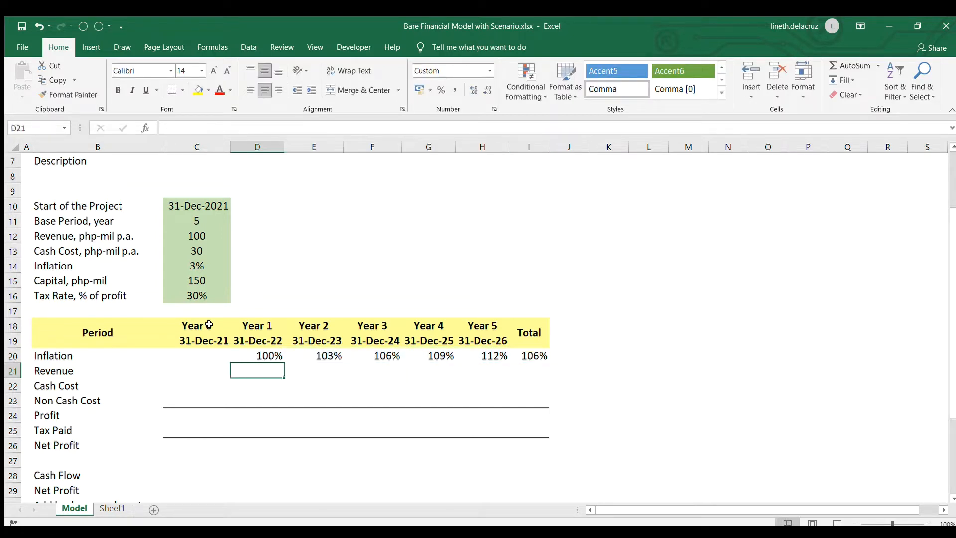
pyautogui.write('=')
pyautogui.click(179, 240)
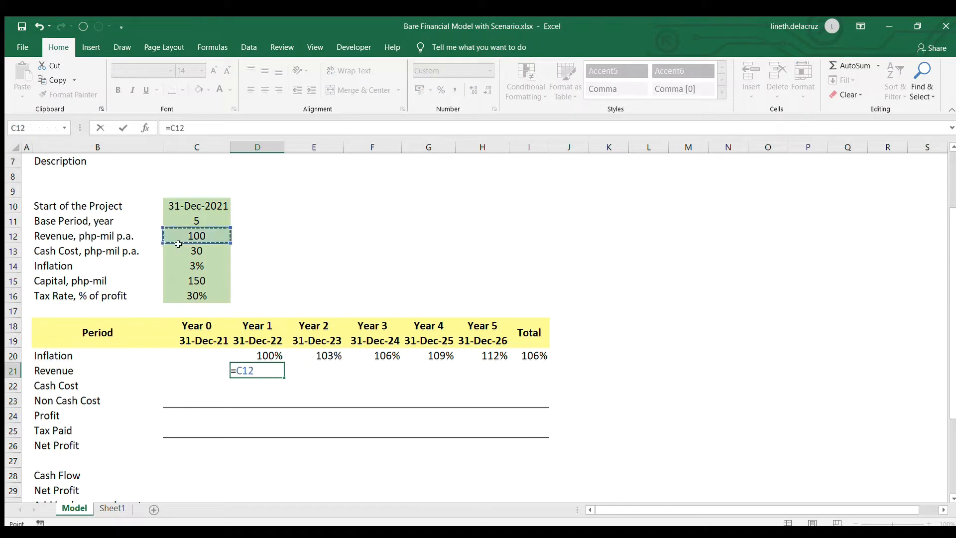
pyautogui.write('*')
pyautogui.click(246, 353)
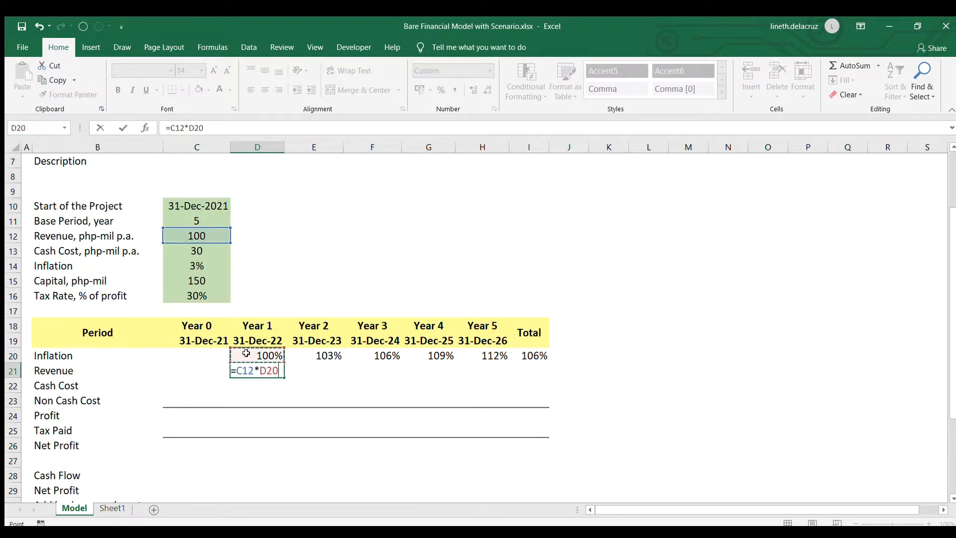
pyautogui.press('Return')
# Step: Fix the column of the revenue input reference in D21 so the formula reads =$C12*D20
pyautogui.press('Up')
pyautogui.press('F2')
pyautogui.press('Left')
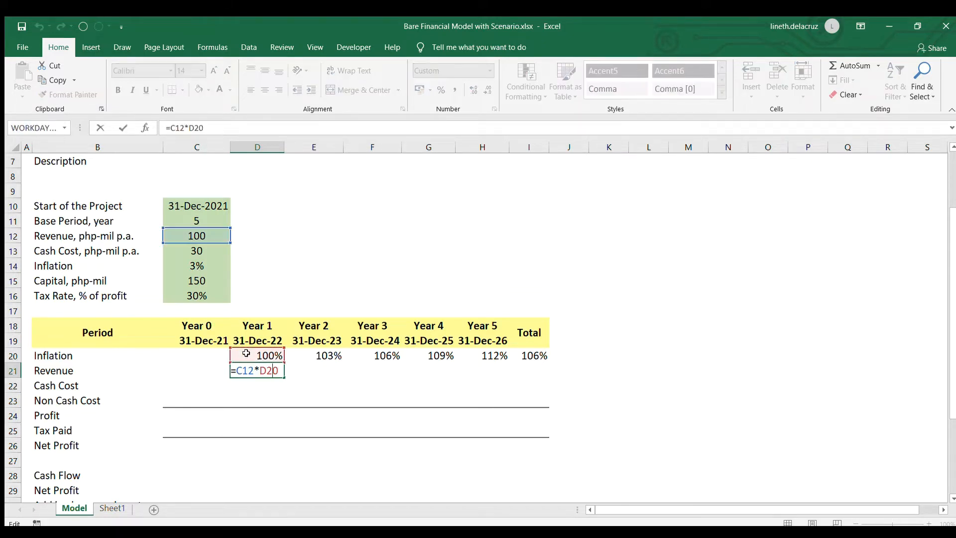
pyautogui.press('F4')
pyautogui.press('F4')
pyautogui.press('F4')
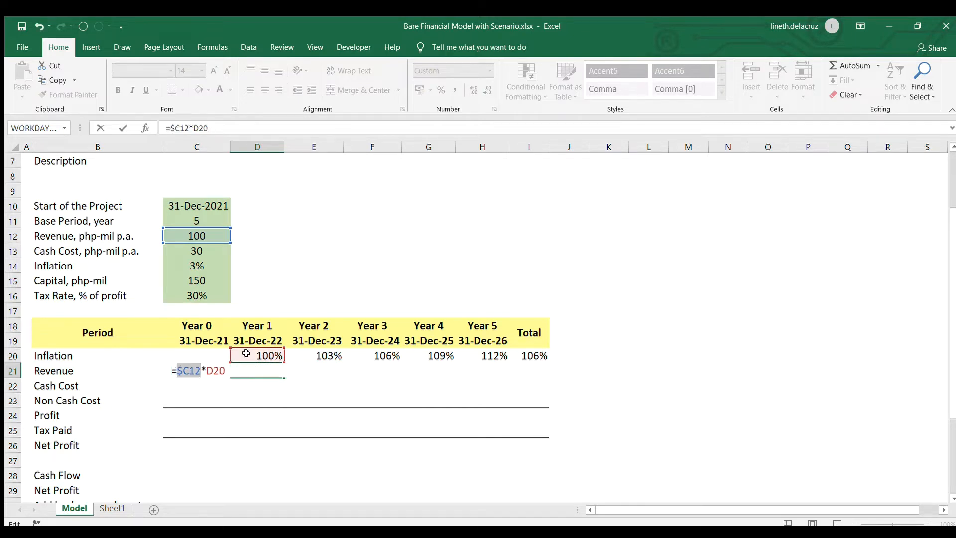
pyautogui.press('Return')
# Step: Copy the Year 1 revenue formula from D21 across E21:H21
pyautogui.press('Up')
pyautogui.hotkey('ctrl', 'c')
pyautogui.hotkey('shift', 'Right')
pyautogui.hotkey('shift', 'Right')
pyautogui.hotkey('shift', 'Right')
pyautogui.hotkey('shift', 'Right')
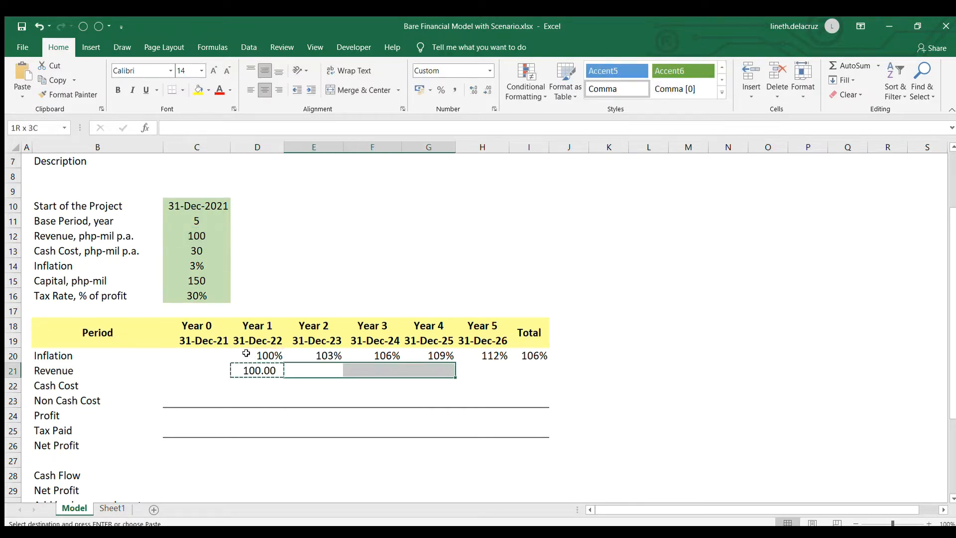
pyautogui.hotkey('ctrl', 'v')
# Step: Copy the revenue formulas in D21:H21 down into the Cash Cost row, D22:H22
pyautogui.hotkey('ctrl', 'c')
pyautogui.press('Down')
pyautogui.hotkey('ctrl', 'v')
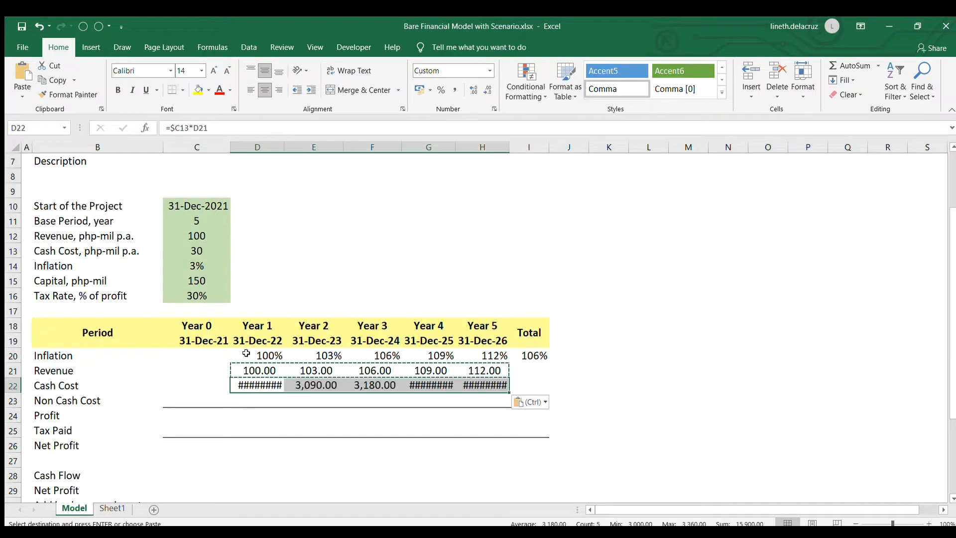
# Step: Fix the row of the inflation reference in D21 so the formula reads =$C12*D$20
pyautogui.press('Up')
pyautogui.press('F2')
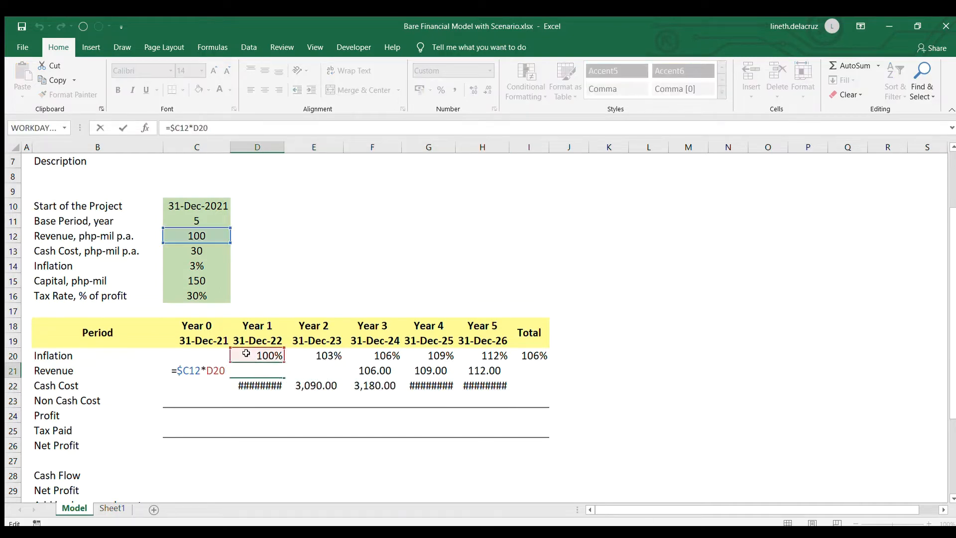
pyautogui.press('F4')
pyautogui.press('F4')
pyautogui.hotkey('ctrl', 'Return')
# Step: Copy the corrected Year 1 revenue formula from D21 across the Revenue row to H21
pyautogui.hotkey('ctrl', 'c')
pyautogui.hotkey('shift', 'Right')
pyautogui.hotkey('shift', 'Right')
pyautogui.hotkey('shift', 'Right')
pyautogui.hotkey('shift', 'Right')
pyautogui.hotkey('ctrl', 'v')
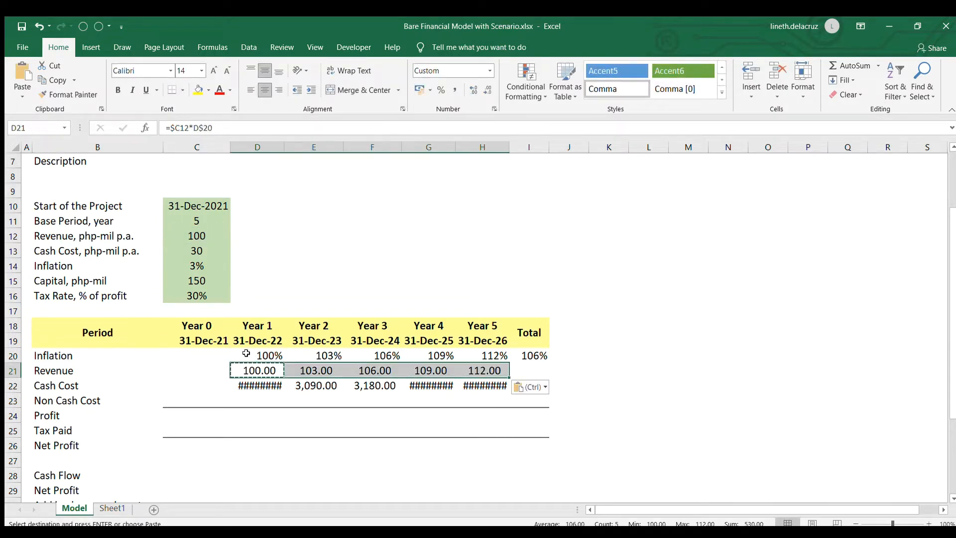
# Step: Paste the corrected revenue formula into the Cash Cost row, D22:H22
pyautogui.press('Down')
pyautogui.hotkey('shift', 'Right')
pyautogui.hotkey('shift', 'Right')
pyautogui.hotkey('shift', 'Right')
pyautogui.hotkey('shift', 'Right')
pyautogui.hotkey('ctrl', 'v')
# Step: Make the Year 1 cash cost negative by changing the D22 formula to =-$C13*D$20
pyautogui.press('F2')
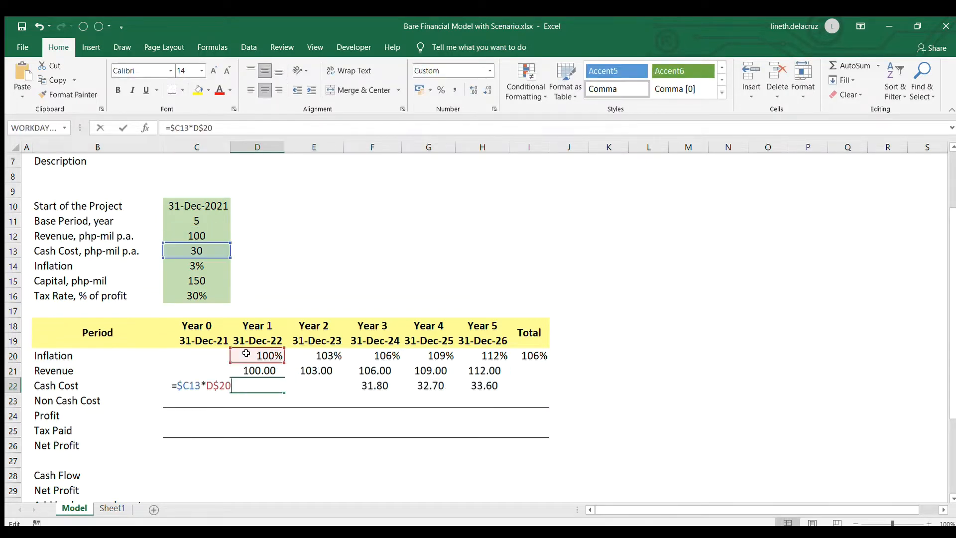
pyautogui.press('Home')
pyautogui.write('-')
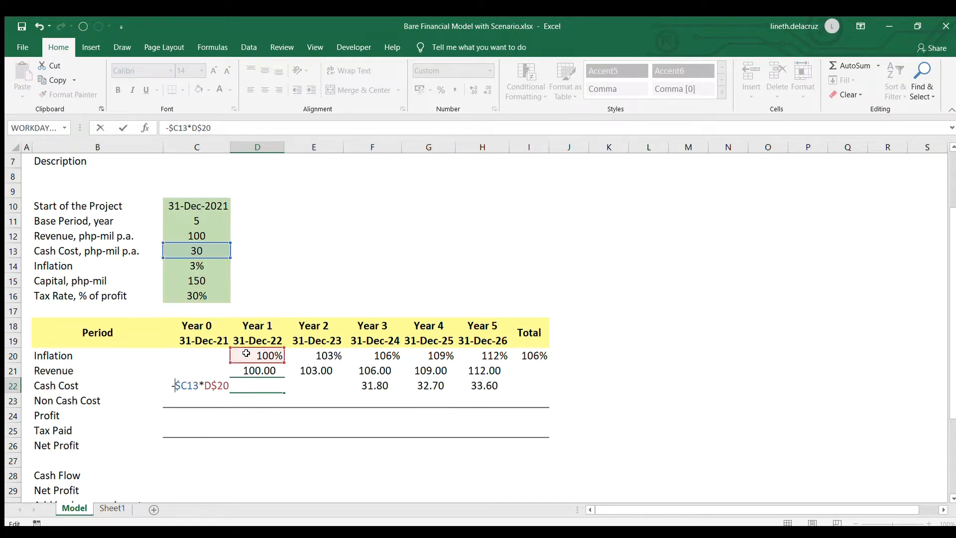
pyautogui.hotkey('ctrl', 'Return')
# Step: Copy the negative cash cost formula from D22 across E22:H22
pyautogui.hotkey('ctrl', 'c')
pyautogui.press('Right')
pyautogui.hotkey('shift', 'Right')
pyautogui.hotkey('shift', 'Right')
pyautogui.hotkey('shift', 'Right')
pyautogui.hotkey('ctrl', 'v')
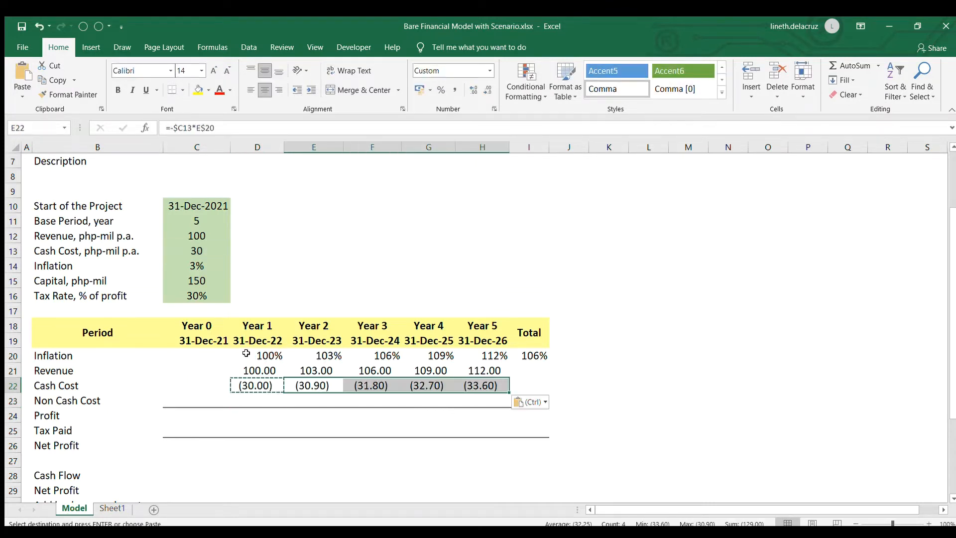
# Step: Total the five years of revenue in I21 with =SUM(D21:H21)
pyautogui.press('Right')
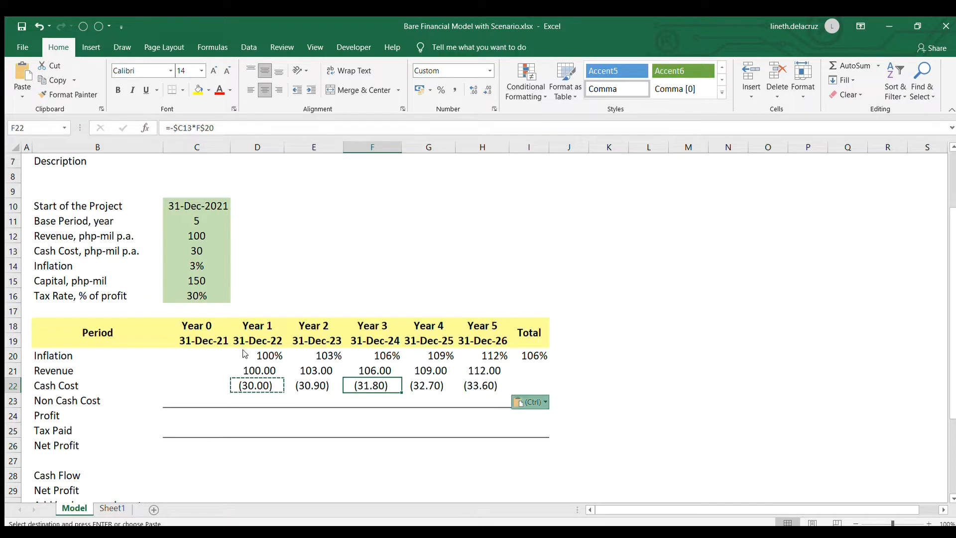
pyautogui.press('Up')
pyautogui.press('Right')
pyautogui.press('Right')
pyautogui.press('Right')
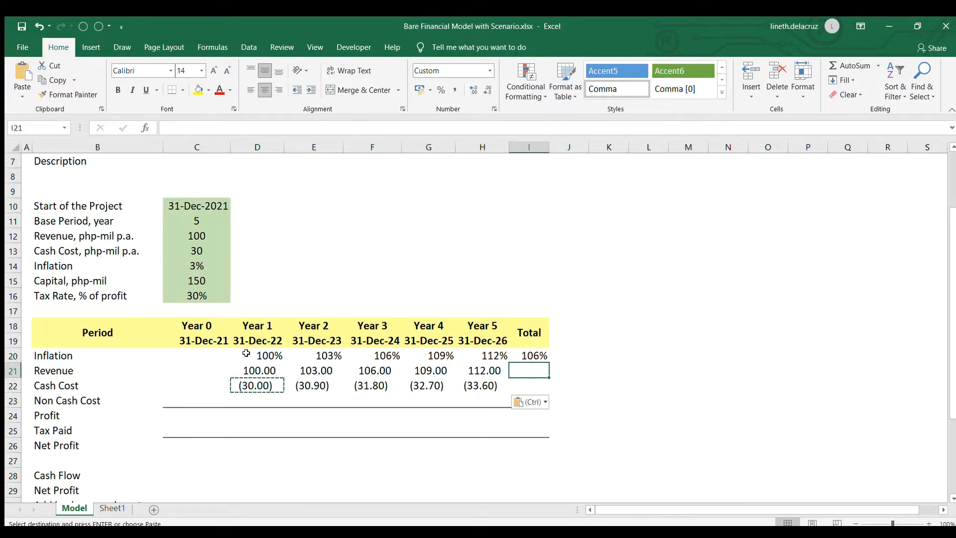
pyautogui.write('=sum(')
pyautogui.press('Left')
pyautogui.hotkey('shift', 'Left')
pyautogui.hotkey('shift', 'Left')
pyautogui.hotkey('shift', 'Left')
pyautogui.hotkey('shift', 'Left')
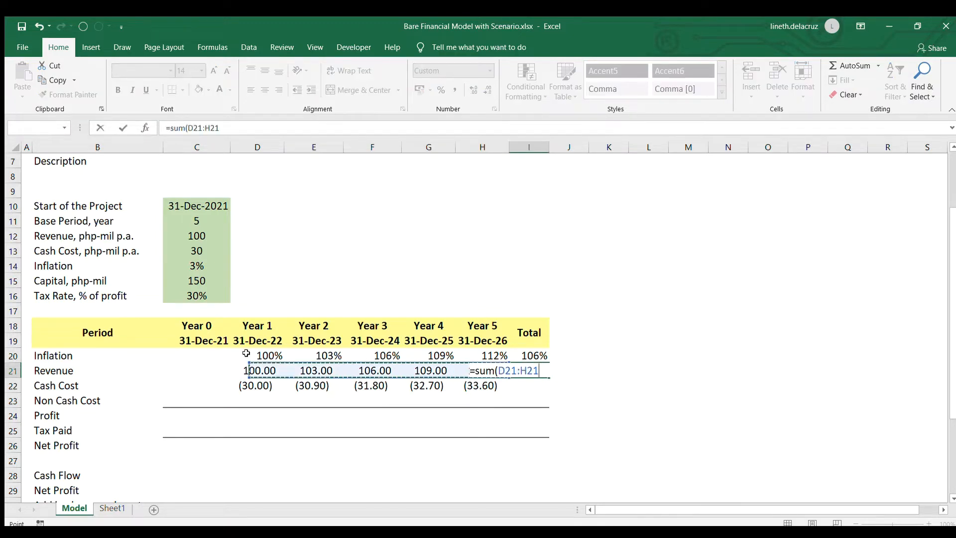
pyautogui.press('Return')
# Step: Copy the revenue total formula from I21 down to I22 for the Cash Cost total
pyautogui.press('Up')
pyautogui.hotkey('ctrl', 'c')
pyautogui.press('Down')
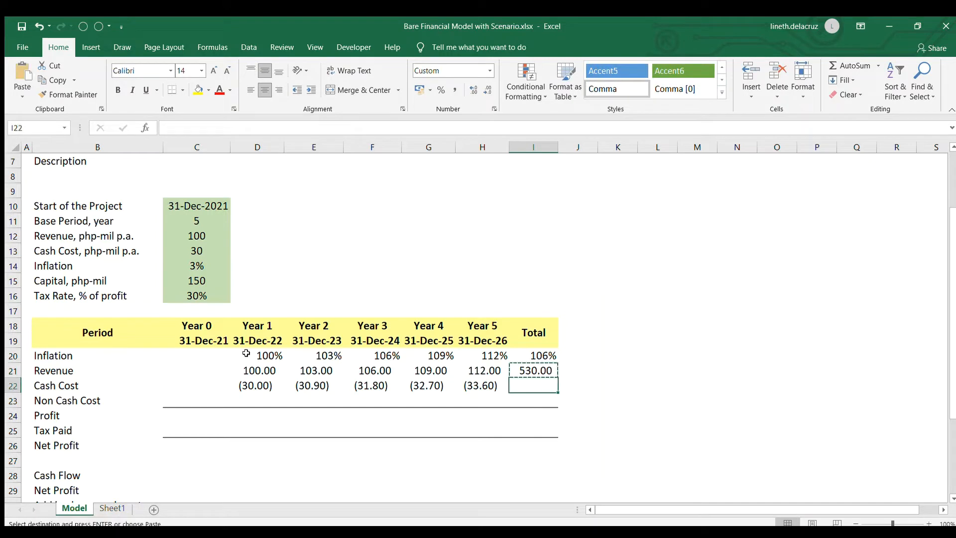
pyautogui.hotkey('ctrl', 'v')
# Step: Enter the Year 1 non-cash cost in D23 as negative capital divided by the base period, -C15/C11
pyautogui.press('Down')
pyautogui.press('Left')
pyautogui.press('Left')
pyautogui.press('Left')
pyautogui.press('Left')
pyautogui.press('Left')
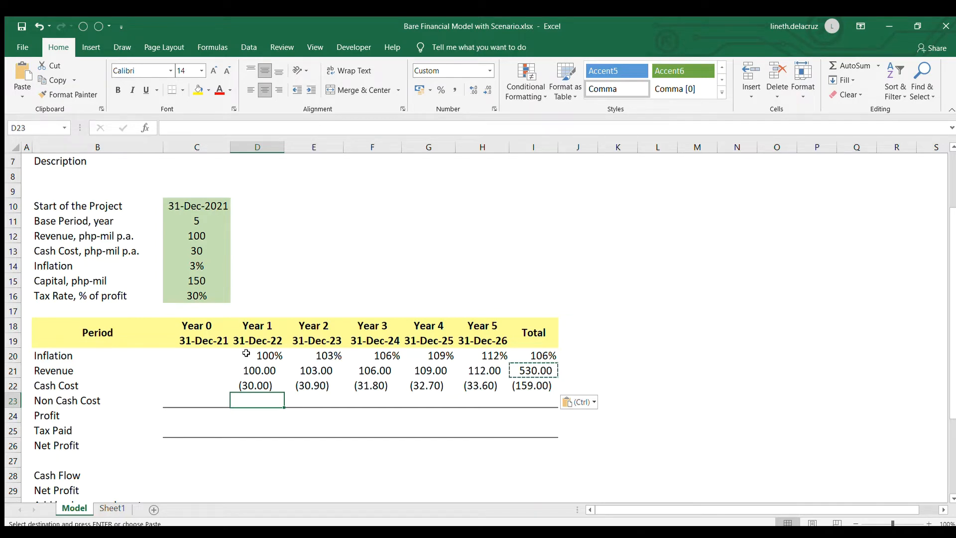
pyautogui.write('-')
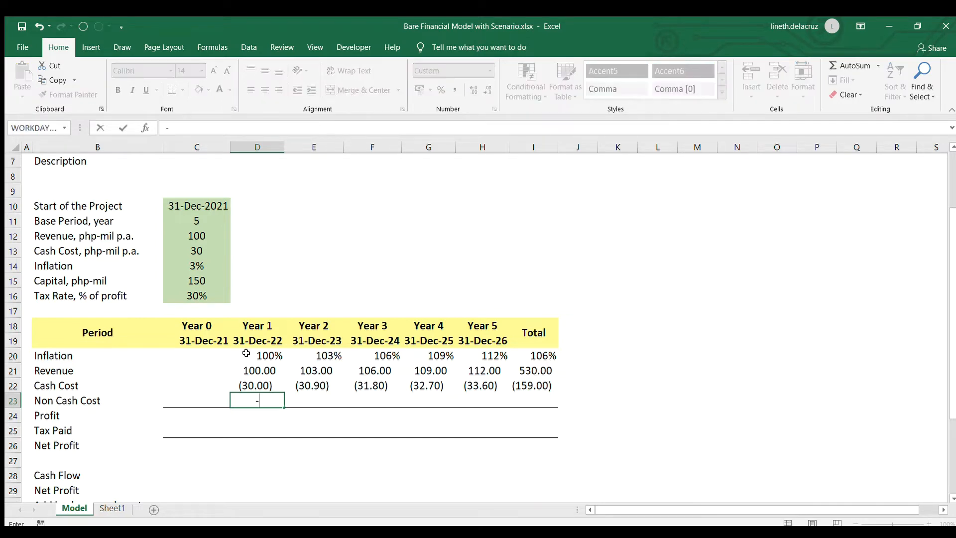
pyautogui.click(182, 279)
pyautogui.write('/')
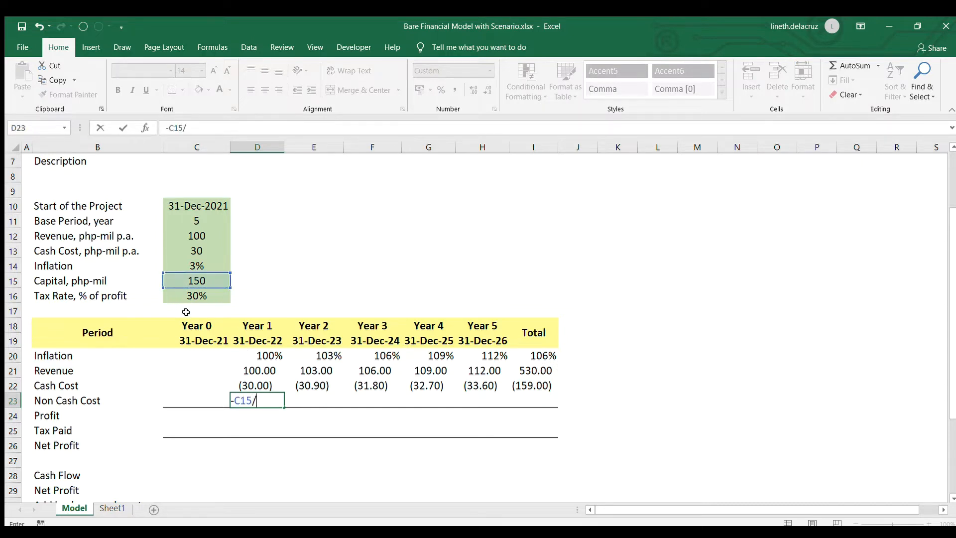
pyautogui.click(195, 222)
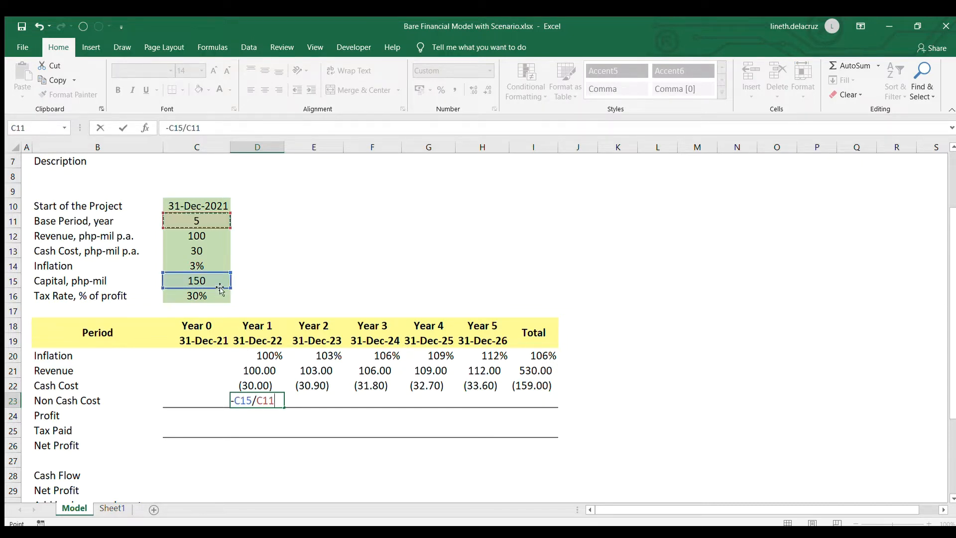
pyautogui.press('Return')
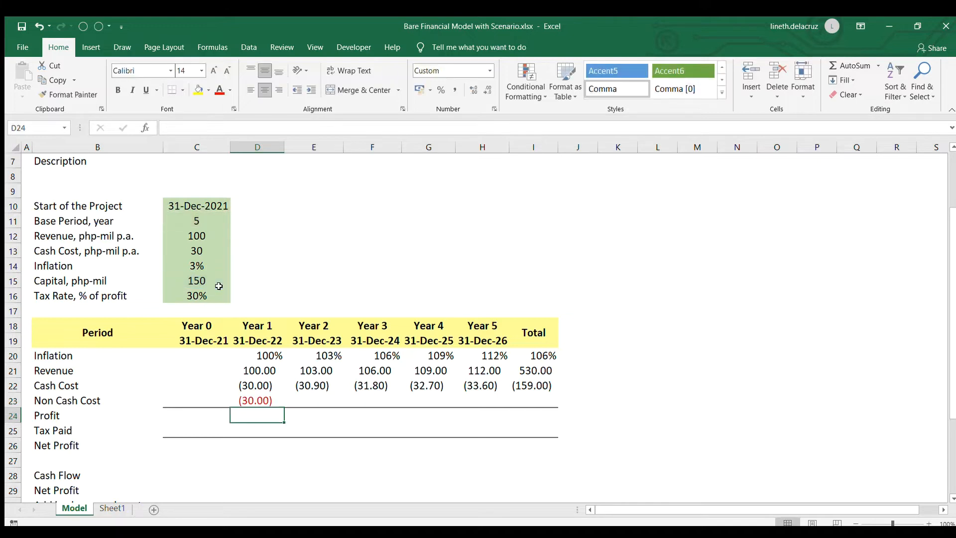
# Step: Make both references in D23 absolute so the formula reads =-$C$15/$C$11
pyautogui.press('Up')
pyautogui.press('Up')
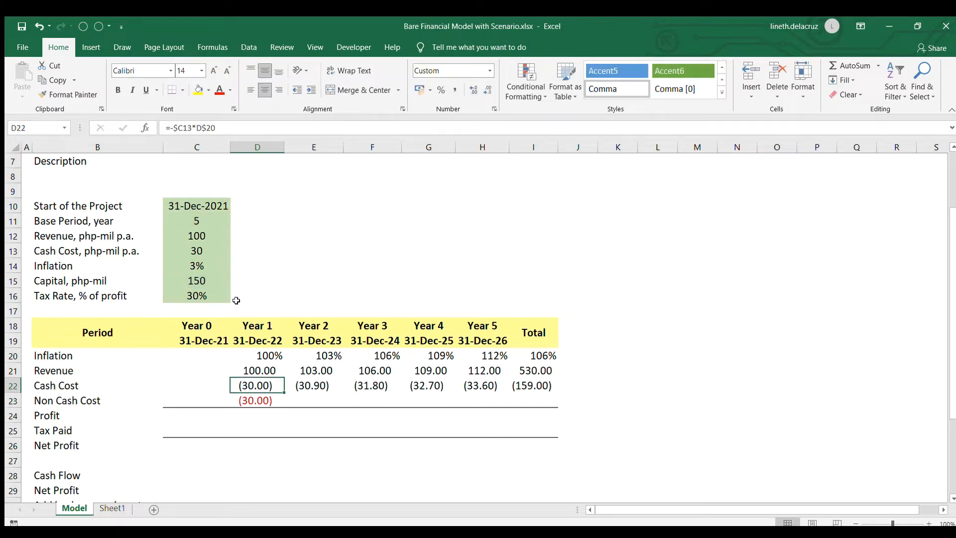
pyautogui.click(249, 403)
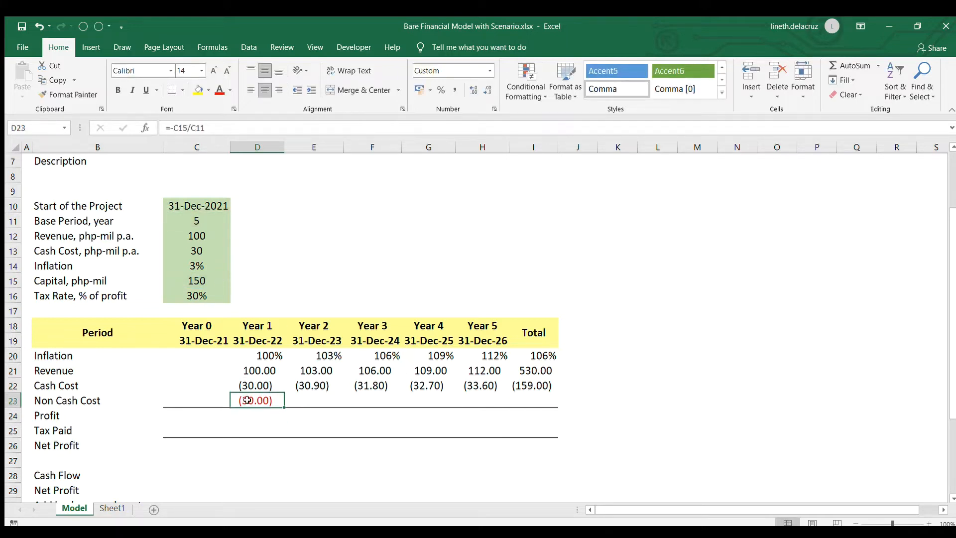
pyautogui.press('F2')
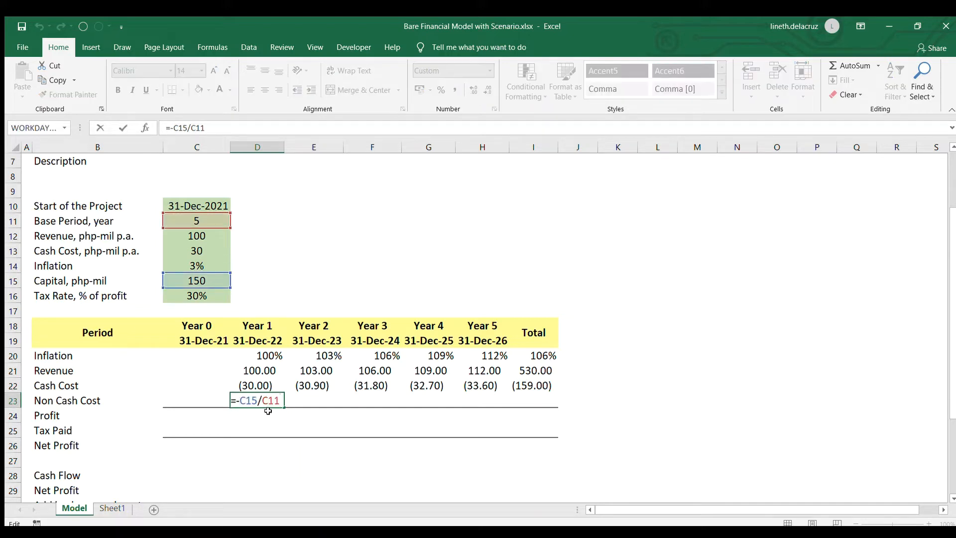
pyautogui.press('F4')
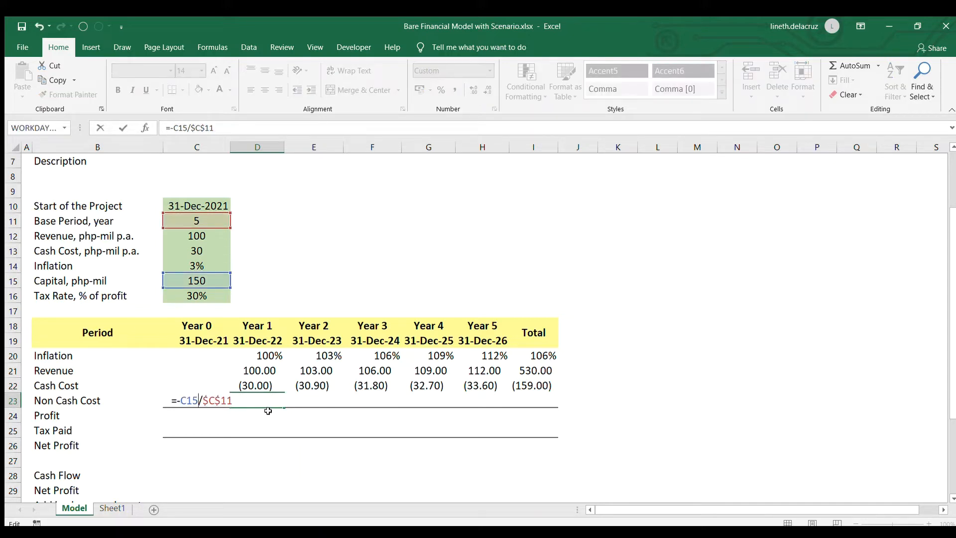
pyautogui.press('F4')
pyautogui.press('Return')
# Step: Copy the non-cash cost formula from D23 across E23:H23
pyautogui.press('Up')
pyautogui.hotkey('ctrl', 'c')
pyautogui.press('Right')
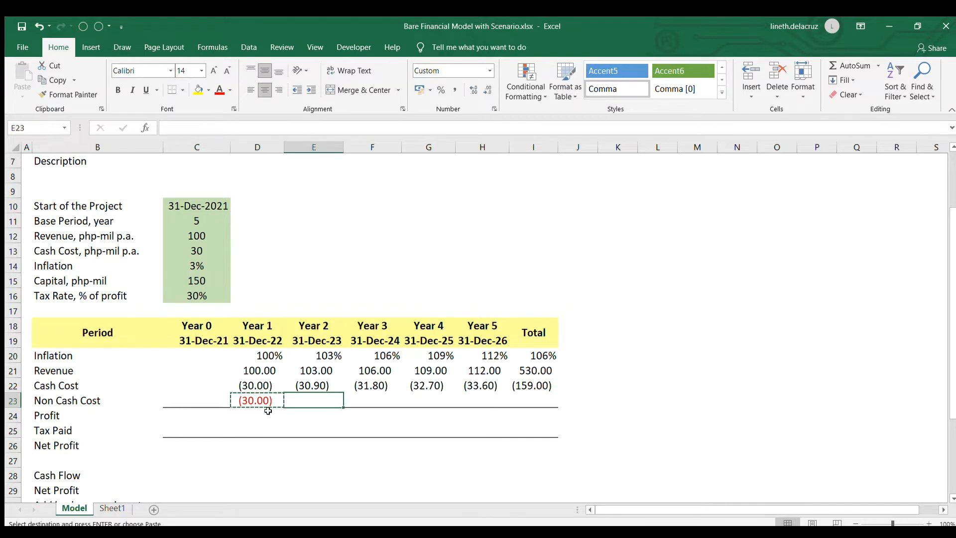
pyautogui.hotkey('shift', 'Right')
pyautogui.hotkey('shift', 'Right')
pyautogui.hotkey('shift', 'Right')
pyautogui.hotkey('ctrl', 'v')
# Step: Copy the Cash Cost total formula from I22 down to I23 and check its summed range
pyautogui.hotkey('ctrl', 'Right')
pyautogui.press('Right')
pyautogui.press('Up')
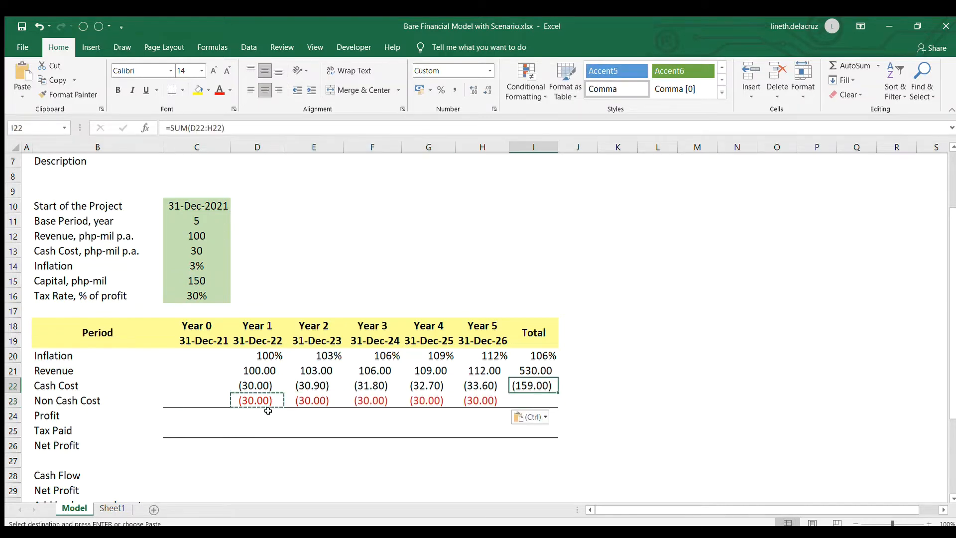
pyautogui.hotkey('ctrl', 'c')
pyautogui.press('Down')
pyautogui.hotkey('ctrl', 'v')
pyautogui.press('F2')
pyautogui.press('Escape')
pyautogui.press('Escape')
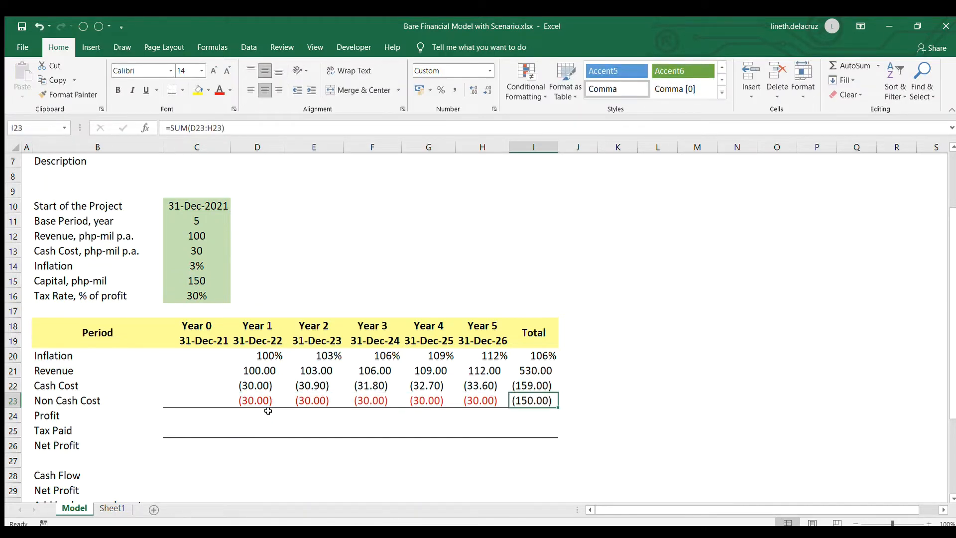
# Step: Apply the red negative-number format of D23 to both cost rows, D22:I23, with Format Painter
pyautogui.click(254, 394)
pyautogui.click(69, 94)
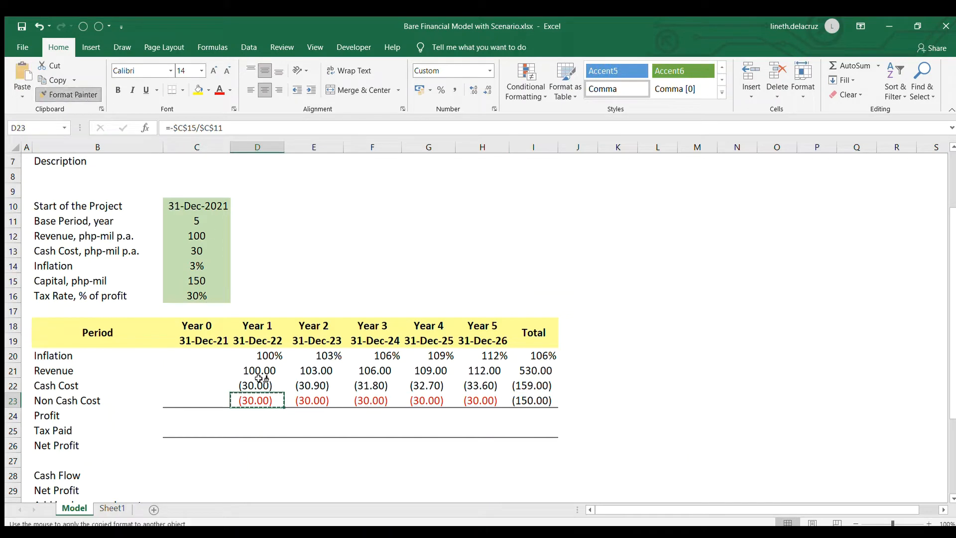
pyautogui.moveTo(256, 383); pyautogui.dragTo(525, 397)
# Step: Calculate the Year 1 profit in D24 with =SUM(D21:D23)
pyautogui.click(251, 412)
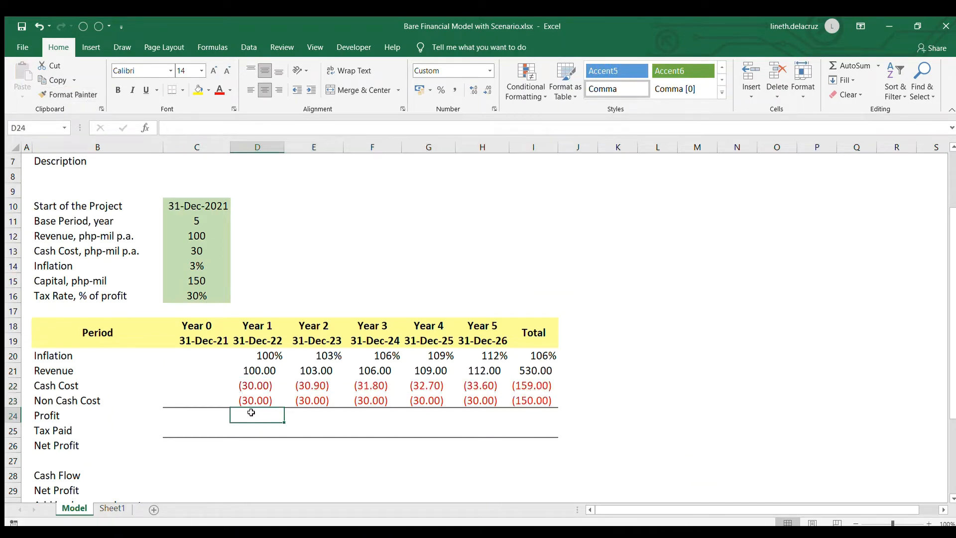
pyautogui.press('Left')
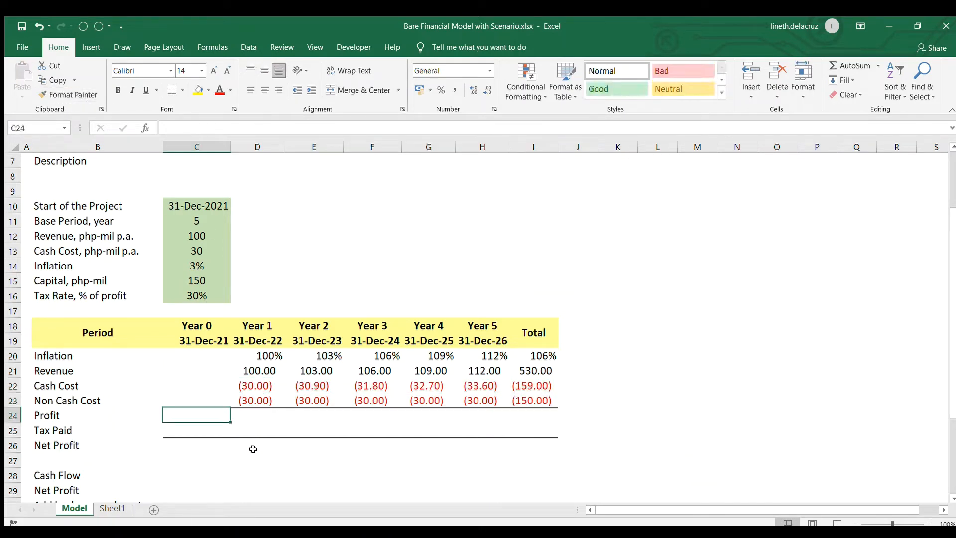
pyautogui.press('Right')
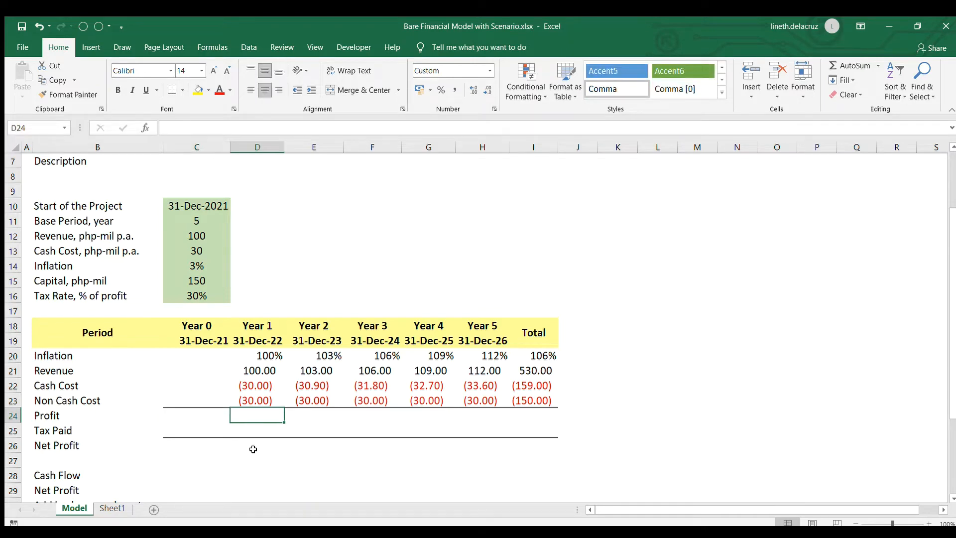
pyautogui.write('=sum(')
pyautogui.press('Up')
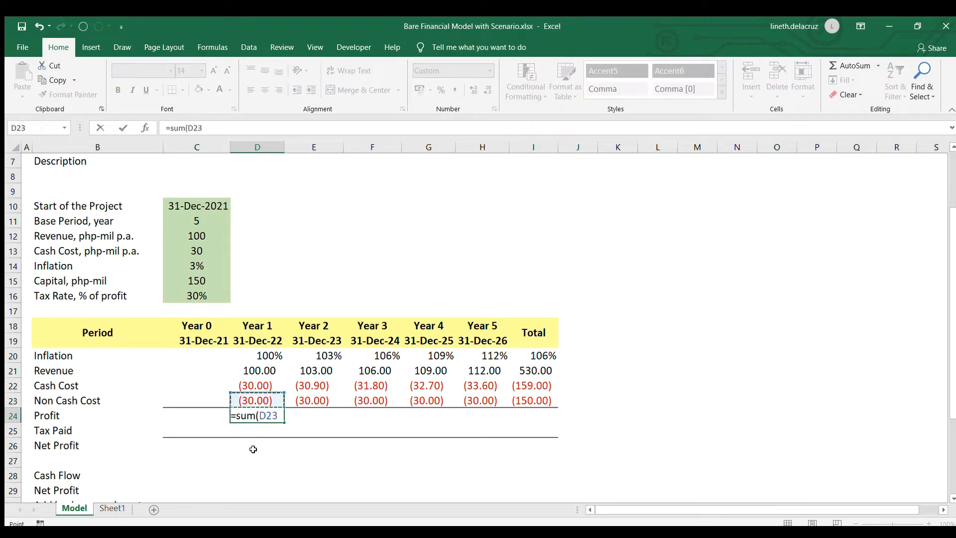
pyautogui.hotkey('shift', 'Up')
pyautogui.hotkey('shift', 'Up')
pyautogui.press('Return')
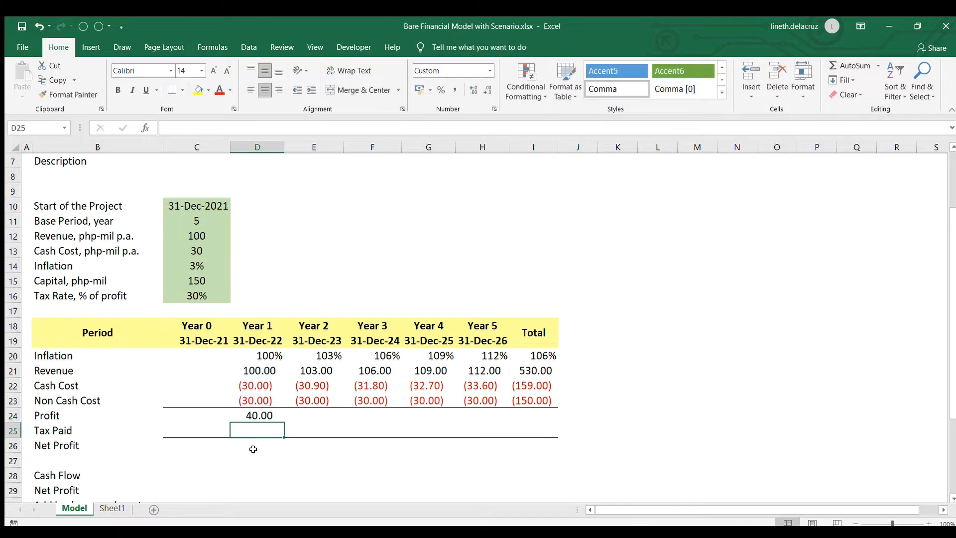
pyautogui.press('Up')
pyautogui.hotkey('ctrl', 'c')
pyautogui.press('Right')
pyautogui.hotkey('shift', 'Right')
pyautogui.hotkey('shift', 'Right')
pyautogui.hotkey('shift', 'Right')
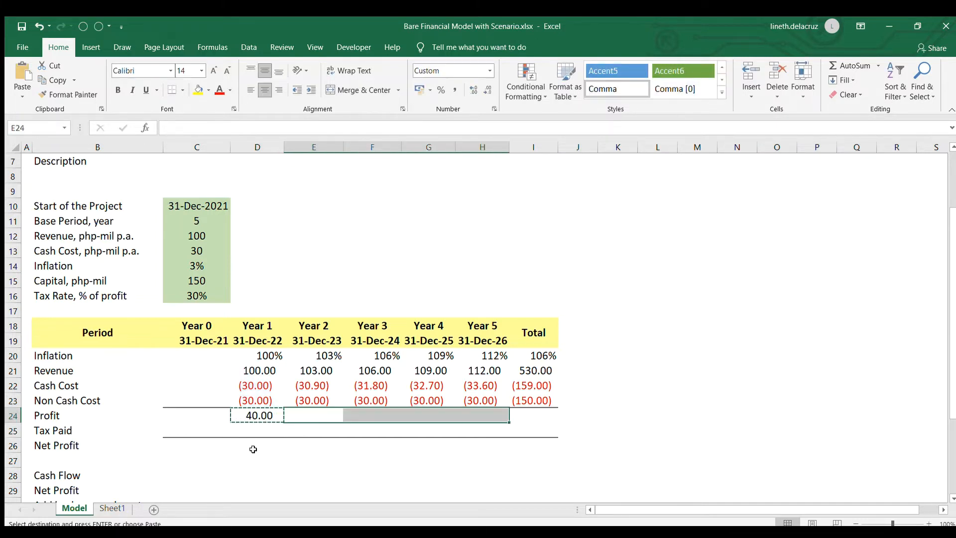
pyautogui.press('Escape')
pyautogui.hotkey('shift', 'Right')
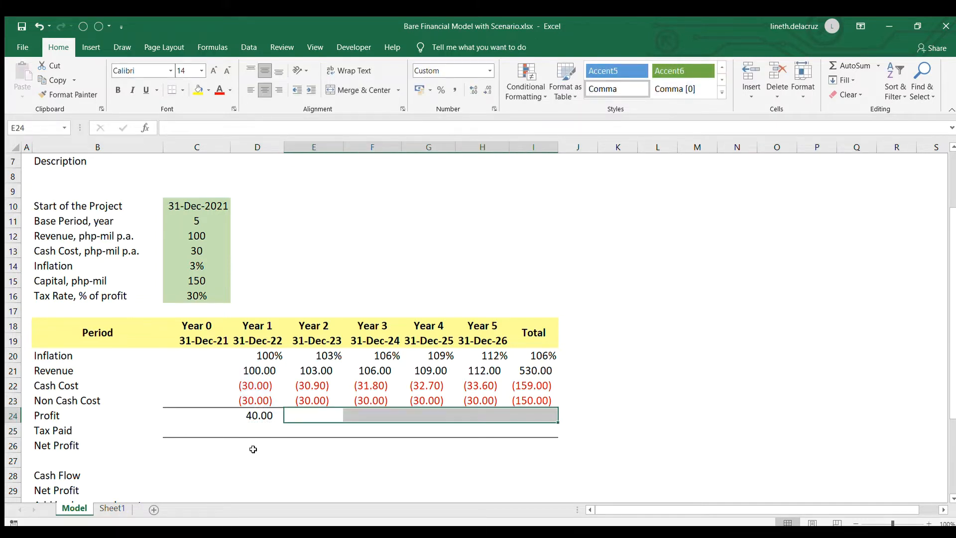
# Step: Copy the Year 1 profit formula from D24 across E24:I24, including the Total column
pyautogui.press('Left')
pyautogui.hotkey('ctrl', 'c')
pyautogui.press('Right')
pyautogui.hotkey('shift', 'Right')
pyautogui.hotkey('shift', 'Right')
pyautogui.hotkey('shift', 'Right')
pyautogui.hotkey('shift', 'Right')
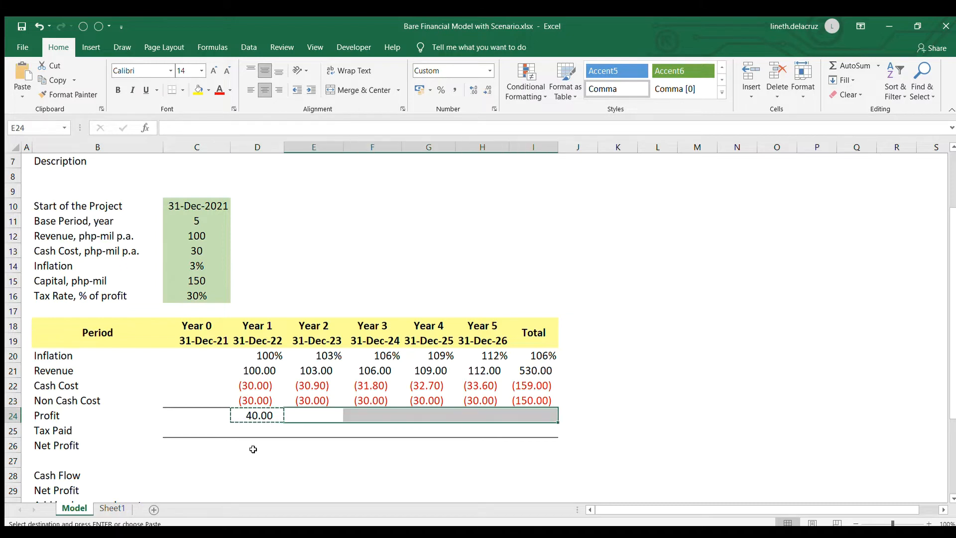
pyautogui.hotkey('ctrl', 'v')
# Step: Enter the Year 1 tax paid in D25 as profit times the tax rate, =D24*C16
pyautogui.press('Down')
pyautogui.press('Left')
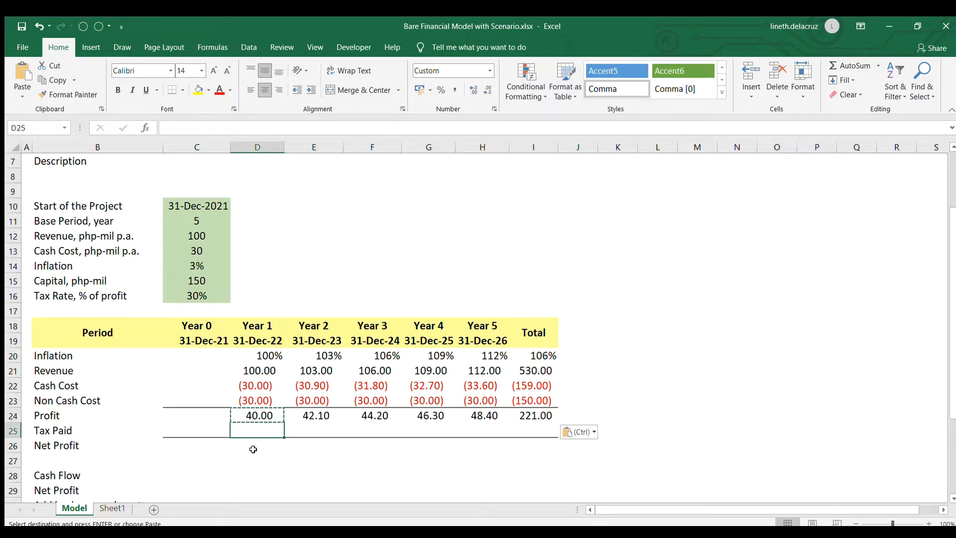
pyautogui.press('Escape')
pyautogui.write('=')
pyautogui.press('Up')
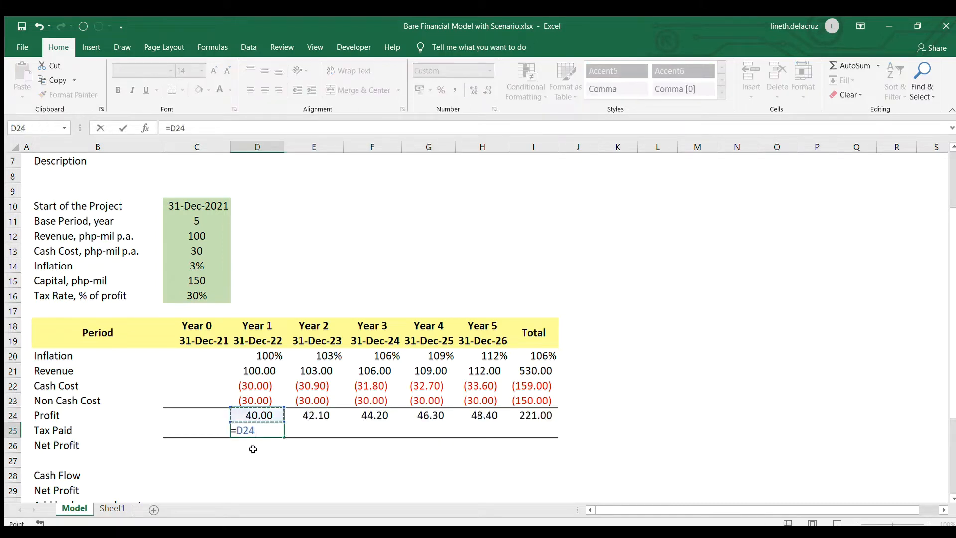
pyautogui.write('*')
pyautogui.click(207, 293)
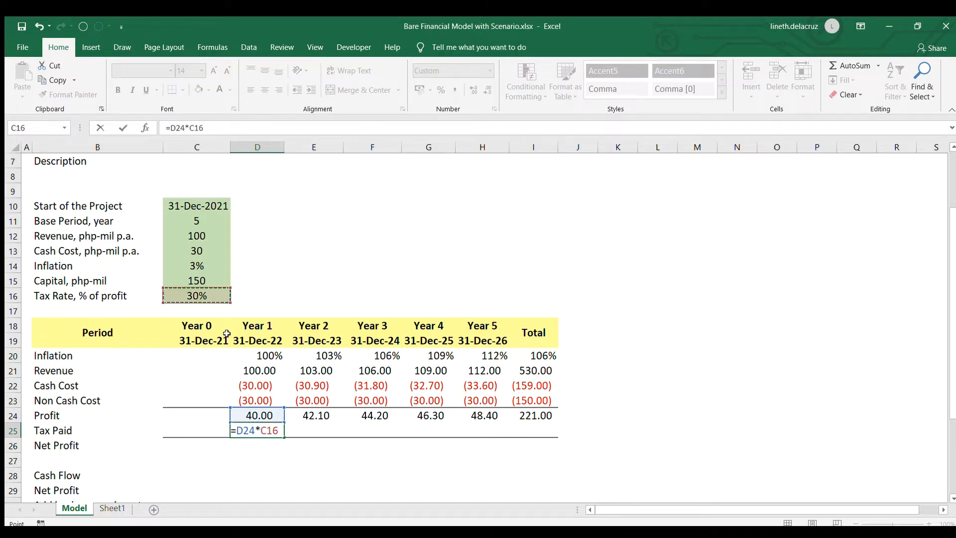
pyautogui.press('Return')
# Step: Wrap the Year 1 tax formula in a positive-profit test, making D25 =IF(D24>0,D24*C16,0)
pyautogui.press('Up')
pyautogui.press('F2')
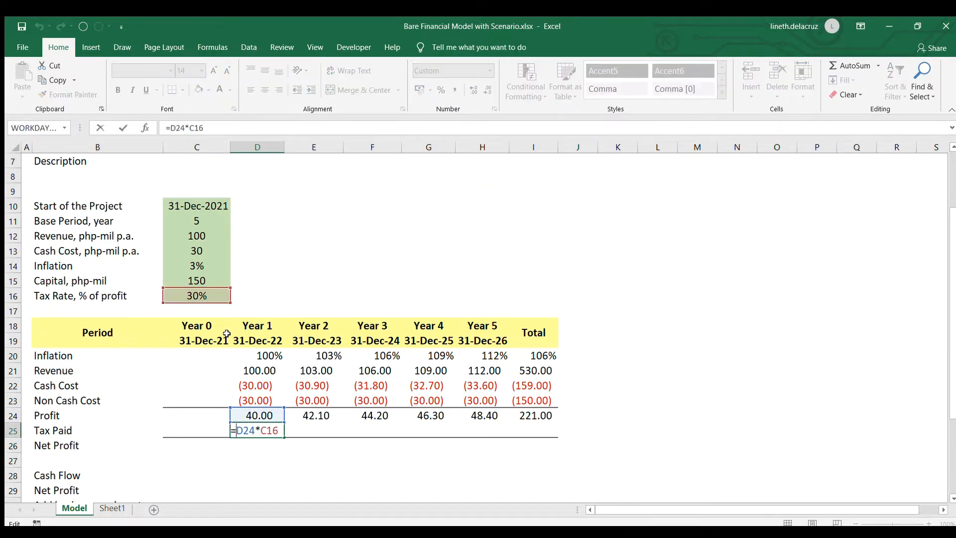
pyautogui.press('Home')
pyautogui.press('Right')
pyautogui.write('if(')
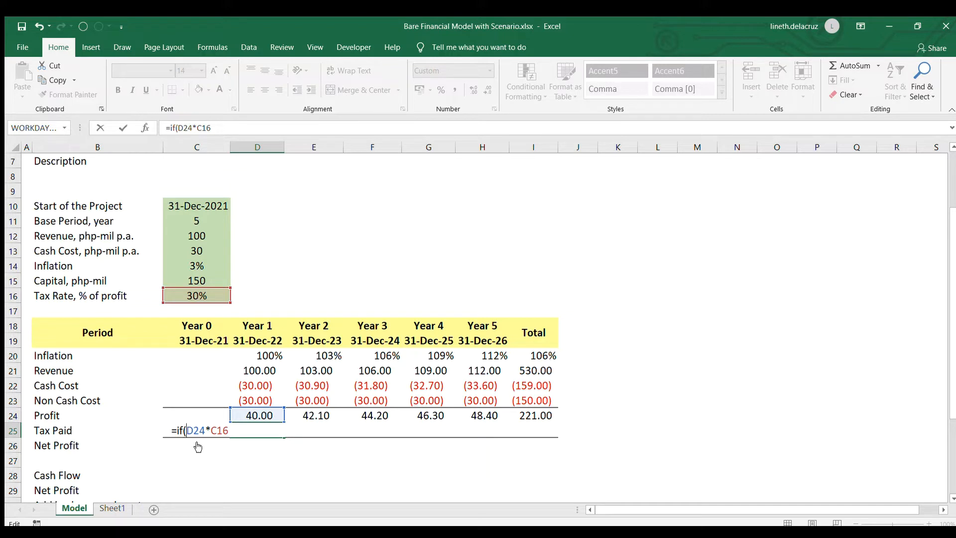
pyautogui.press('F2')
pyautogui.press('Up')
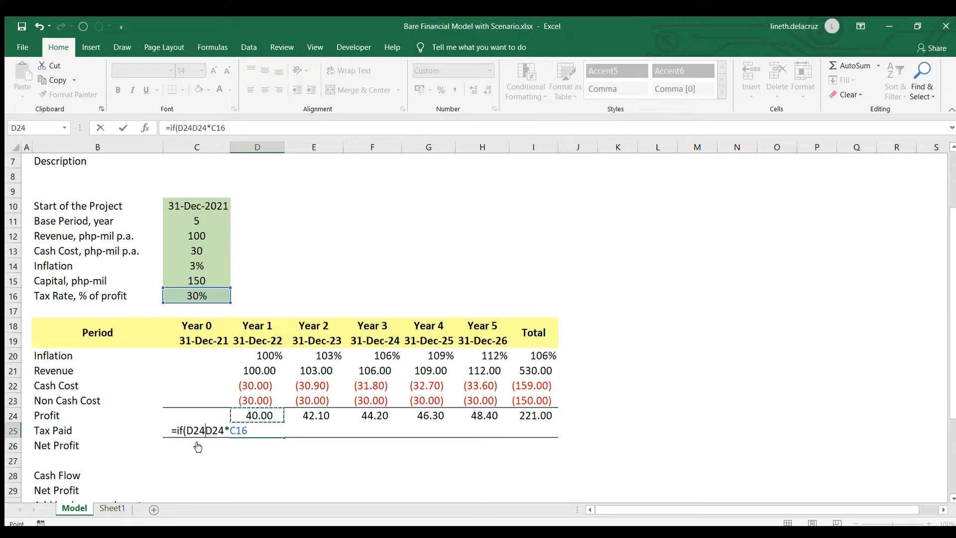
pyautogui.write('>0')
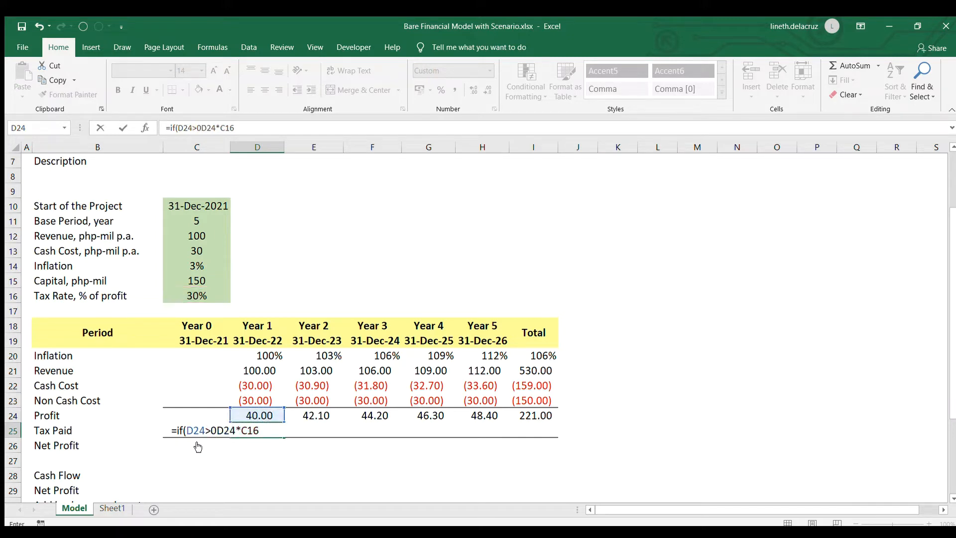
pyautogui.write(',')
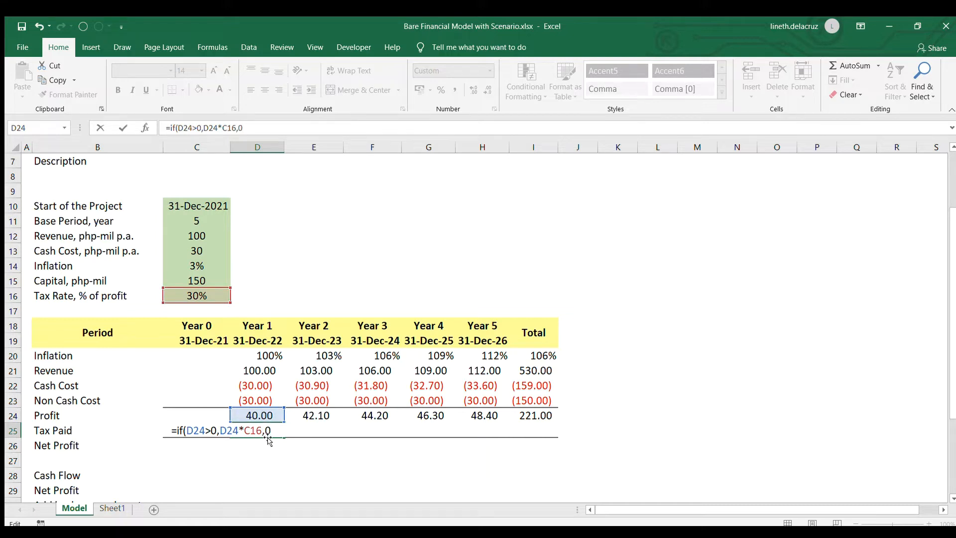
pyautogui.press('Return')
pyautogui.press('Up')
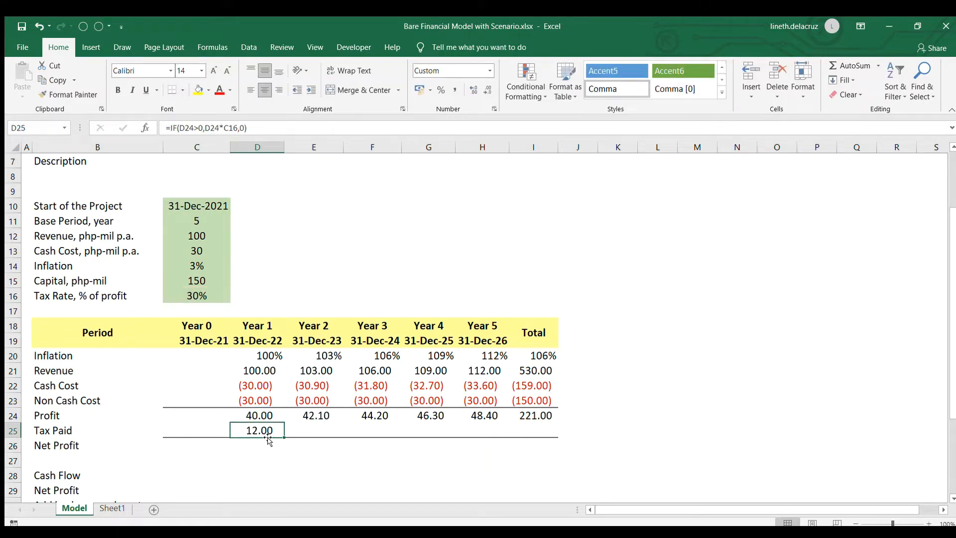
# Step: Make the tax rate reference in the D25 formula absolute, as $C$16
pyautogui.press('F2')
pyautogui.press('F2')
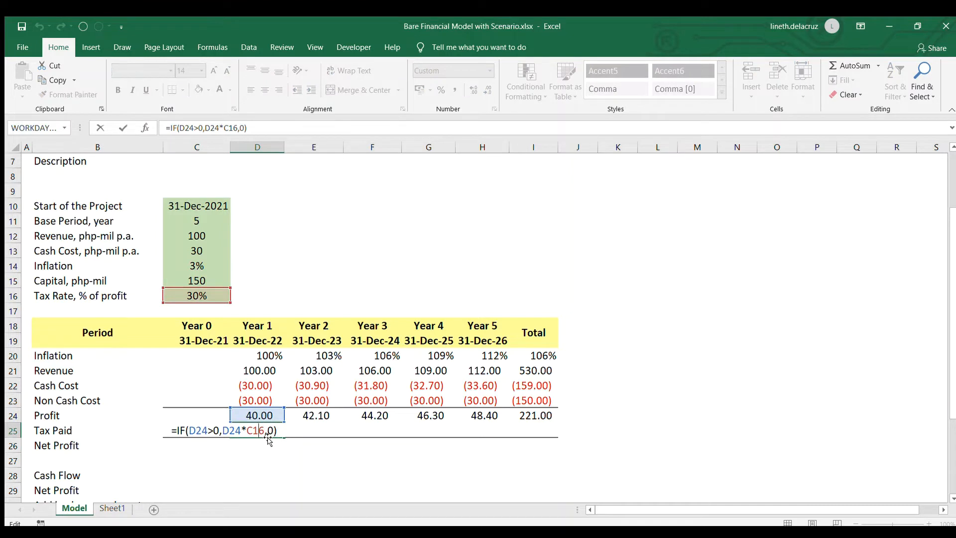
pyautogui.press('F4')
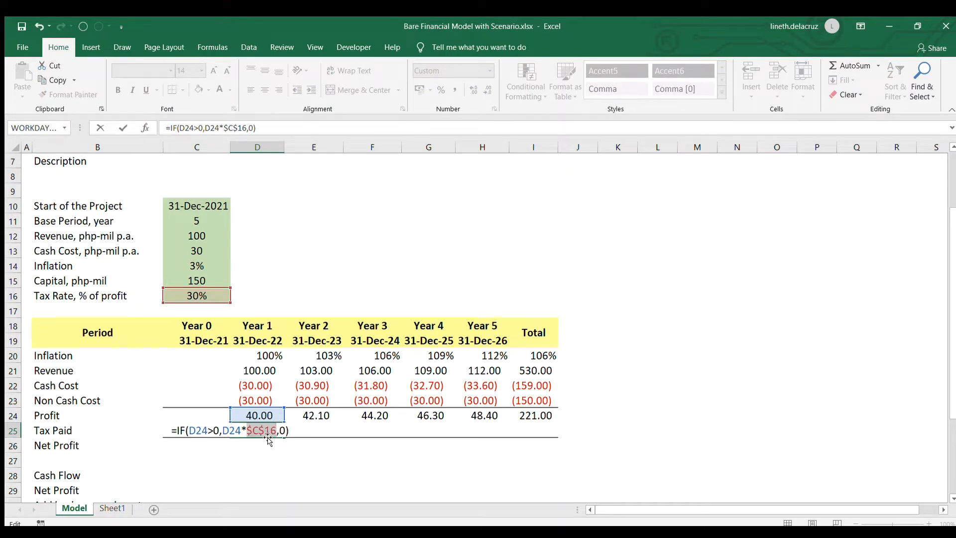
pyautogui.hotkey('ctrl', 'Return')
# Step: Copy the Year 1 tax formula from D25 across Years 2 to 5, E25:H25
pyautogui.hotkey('ctrl', 'c')
pyautogui.press('Right')
pyautogui.hotkey('shift', 'Right')
pyautogui.hotkey('shift', 'Right')
pyautogui.hotkey('shift', 'Right')
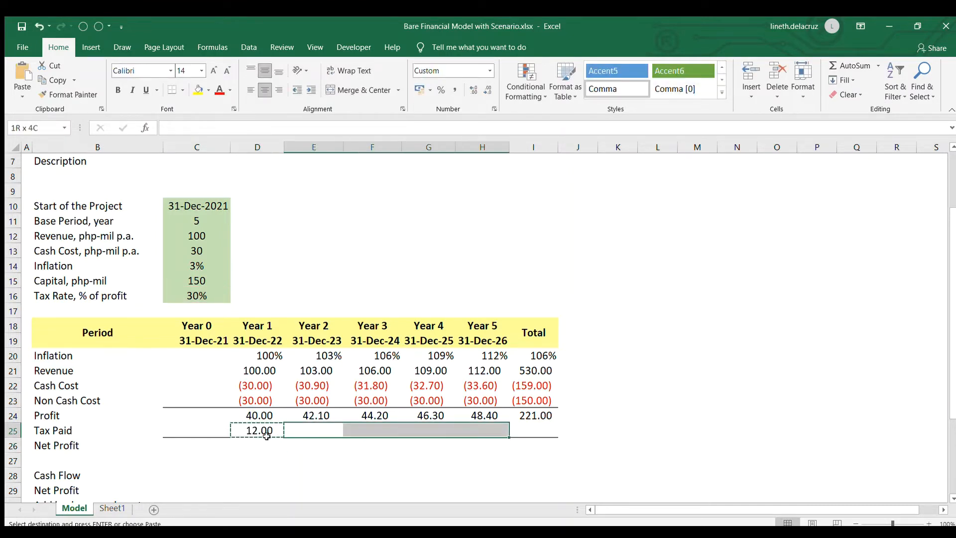
pyautogui.hotkey('ctrl', 'v')
# Step: Try to total the tax row by copying the profit formula from I24 into I25
pyautogui.press('Right')
pyautogui.press('Right')
pyautogui.press('Right')
pyautogui.press('Right')
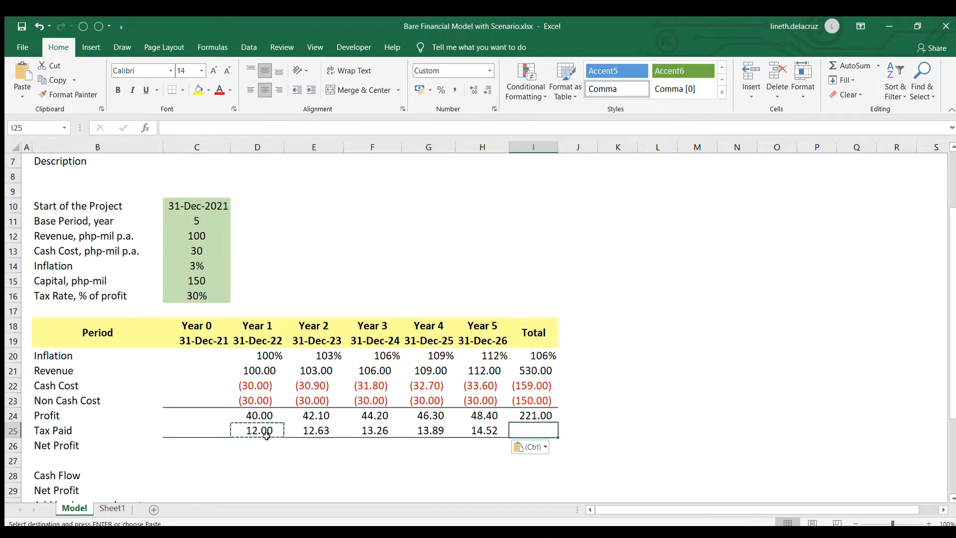
pyautogui.press('Up')
pyautogui.hotkey('ctrl', 'c')
pyautogui.press('Down')
pyautogui.hotkey('ctrl', 'v')
pyautogui.press('F2')
pyautogui.press('Escape')
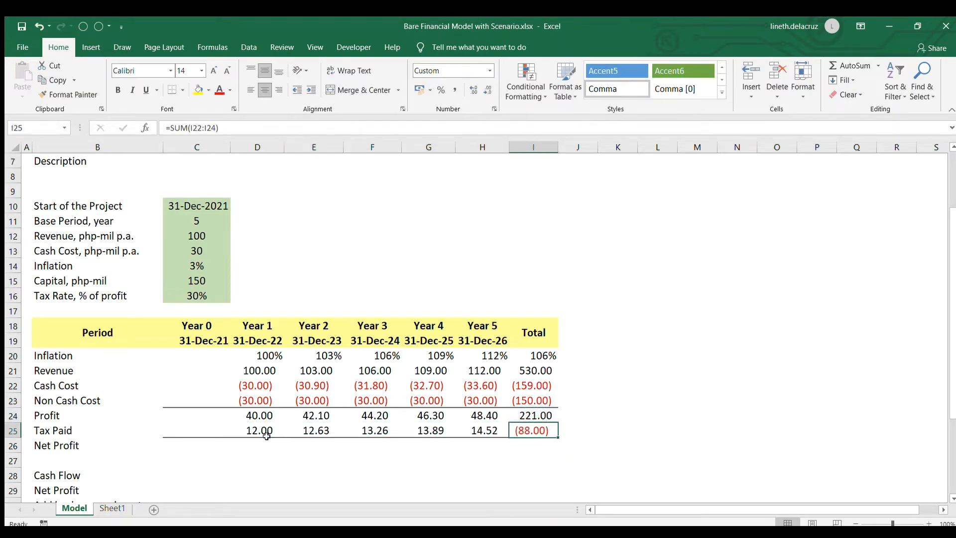
# Step: Total the tax paid over the five years in I25 with =SUM(D25:H25)
pyautogui.write('=sum(')
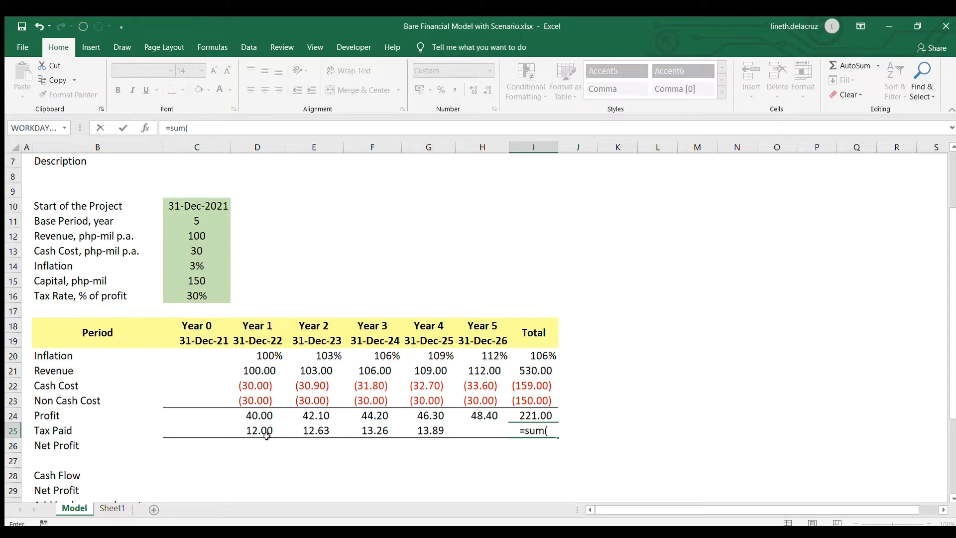
pyautogui.press('Left')
pyautogui.hotkey('shift', 'Left')
pyautogui.hotkey('shift', 'Left')
pyautogui.hotkey('shift', 'Left')
pyautogui.hotkey('shift', 'Left')
pyautogui.press('Return')
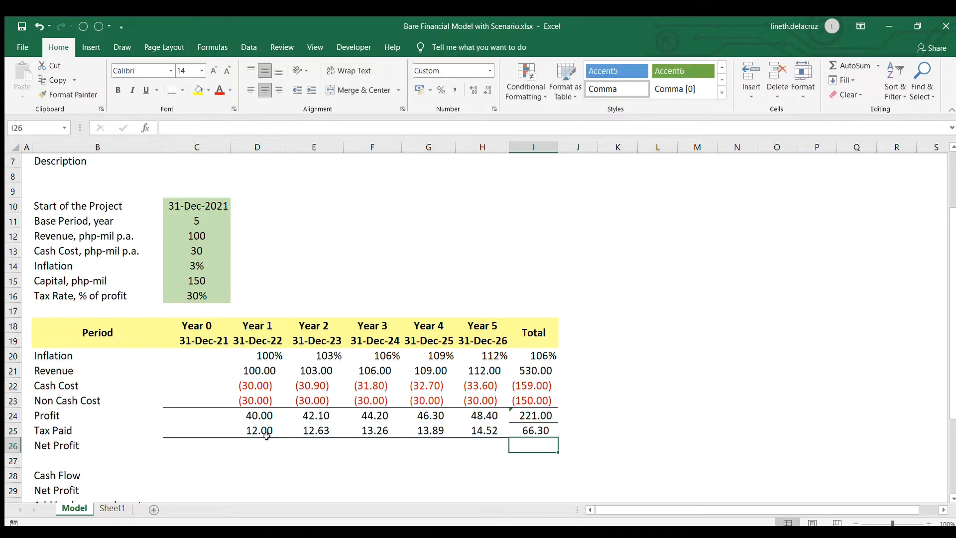
pyautogui.click(266, 428)
pyautogui.click(572, 429)
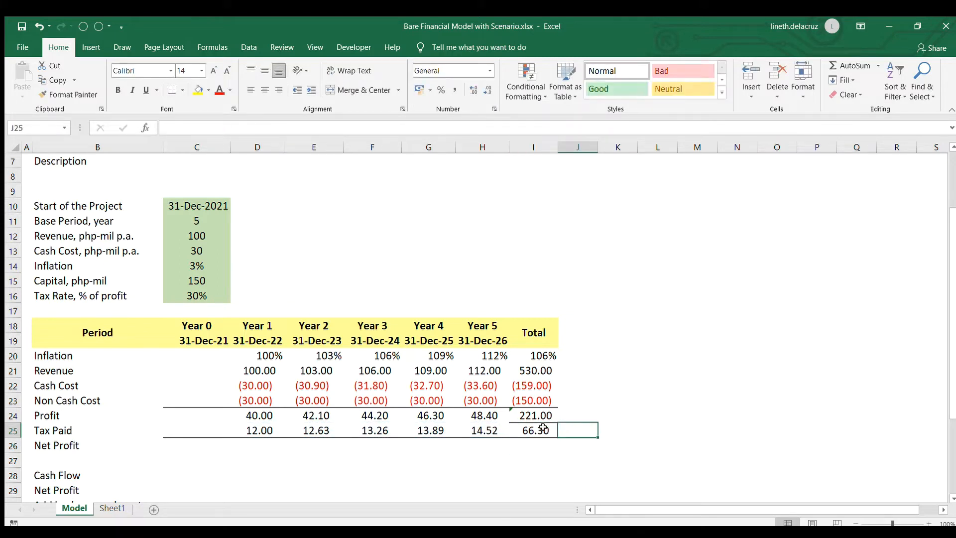
pyautogui.click(448, 424)
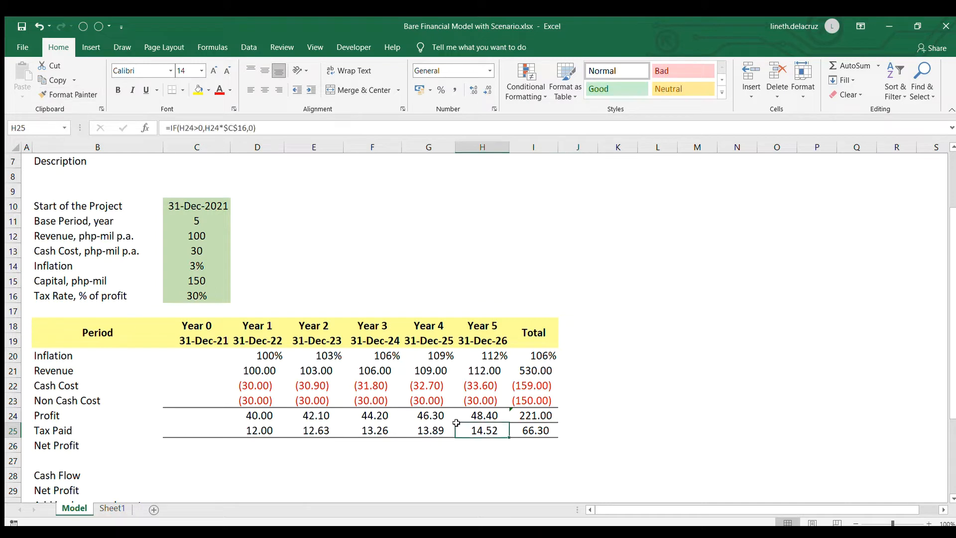
pyautogui.click(65, 95)
pyautogui.click(536, 430)
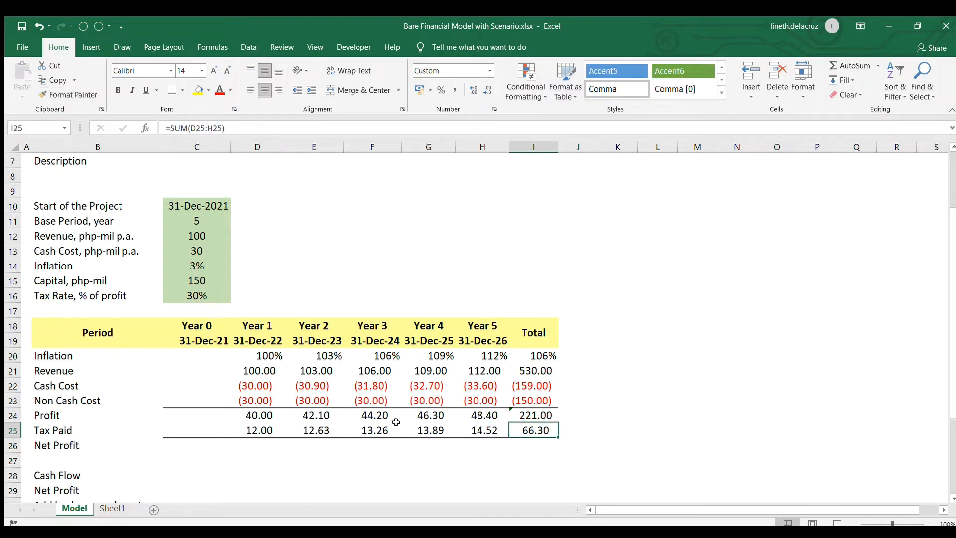
pyautogui.click(396, 424)
# Step: Turn the Year 1 tax in D25 into a deduction by negating its formula, =-IF(D24>0,D24*$C$16,0)
pyautogui.click(253, 424)
pyautogui.press('F2')
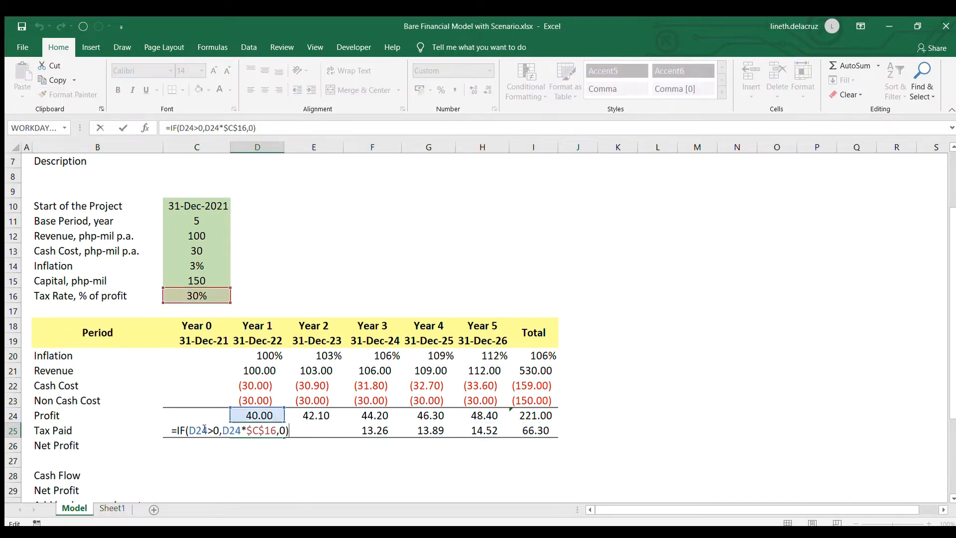
pyautogui.click(179, 429)
pyautogui.write('-')
pyautogui.hotkey('ctrl', 'Return')
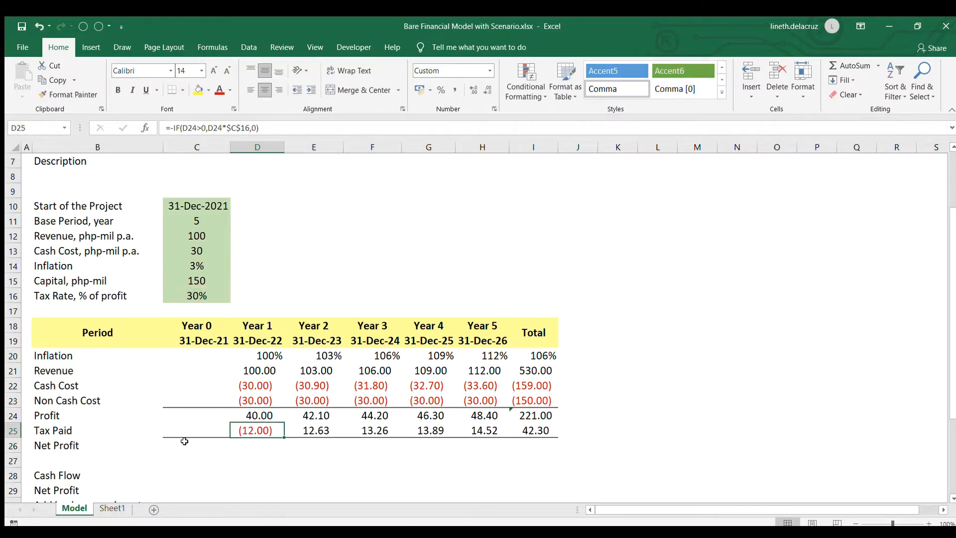
# Step: Copy the negated tax formula from D25 across E25:I25, including the Total column
pyautogui.hotkey('ctrl', 'c')
pyautogui.press('Right')
pyautogui.hotkey('ctrl', 'shift', 'Right')
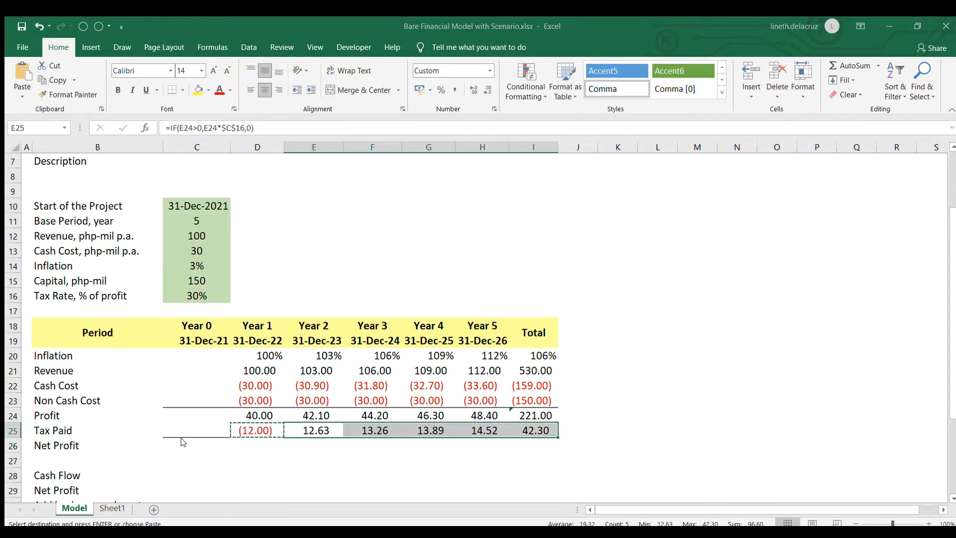
pyautogui.hotkey('ctrl', 'v')
# Step: Check the cell references of the tax formulas along row 25, from Year 1 to the Total column
pyautogui.press('Left')
pyautogui.press('F2')
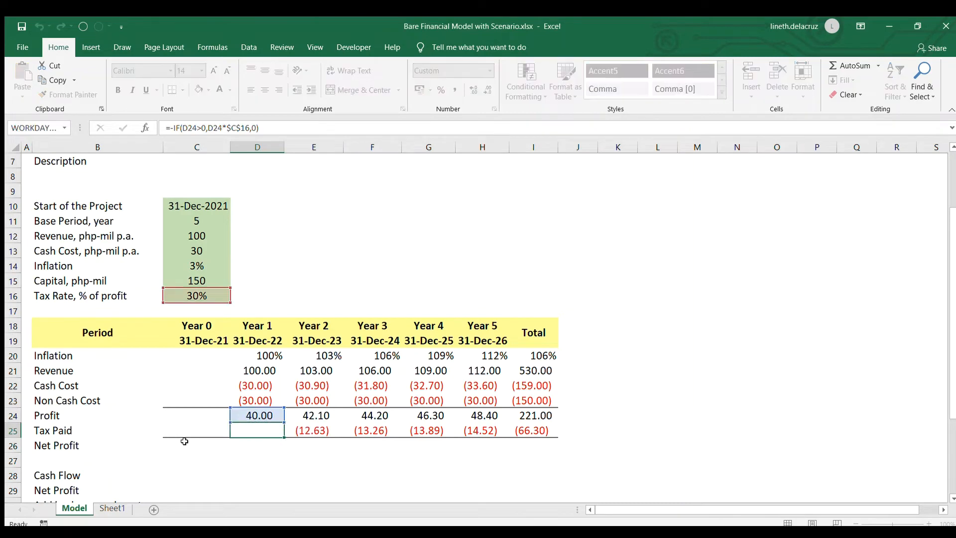
pyautogui.press('Tab')
pyautogui.press('F2')
pyautogui.press('Tab')
pyautogui.press('Left')
pyautogui.press('Right')
pyautogui.press('Right')
pyautogui.press('Right')
pyautogui.press('Right')
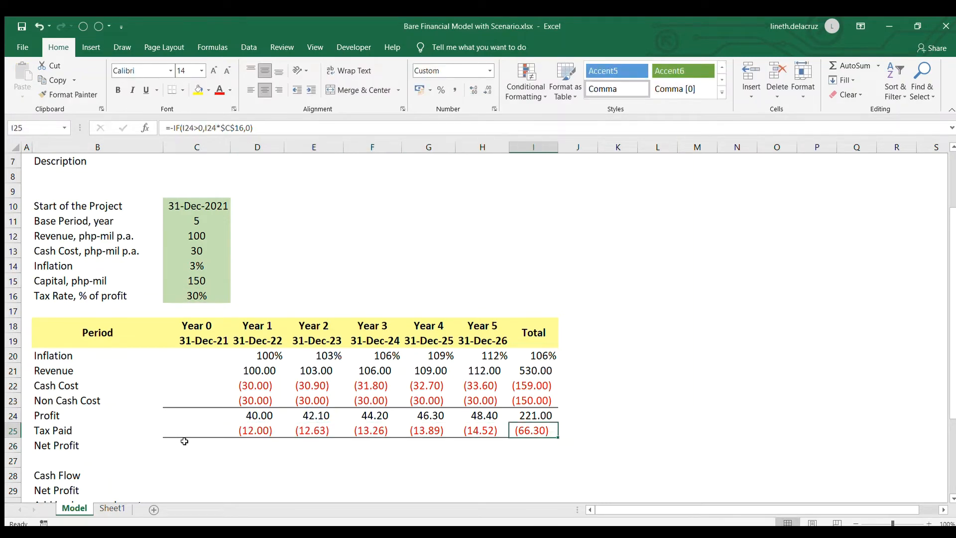
pyautogui.press('F2')
pyautogui.hotkey('shift', 'Tab')
# Step: Calculate the Year 1 net profit in D26 with =SUM(D24:D25)
pyautogui.press('Left')
pyautogui.press('Left')
pyautogui.press('Left')
pyautogui.press('Down')
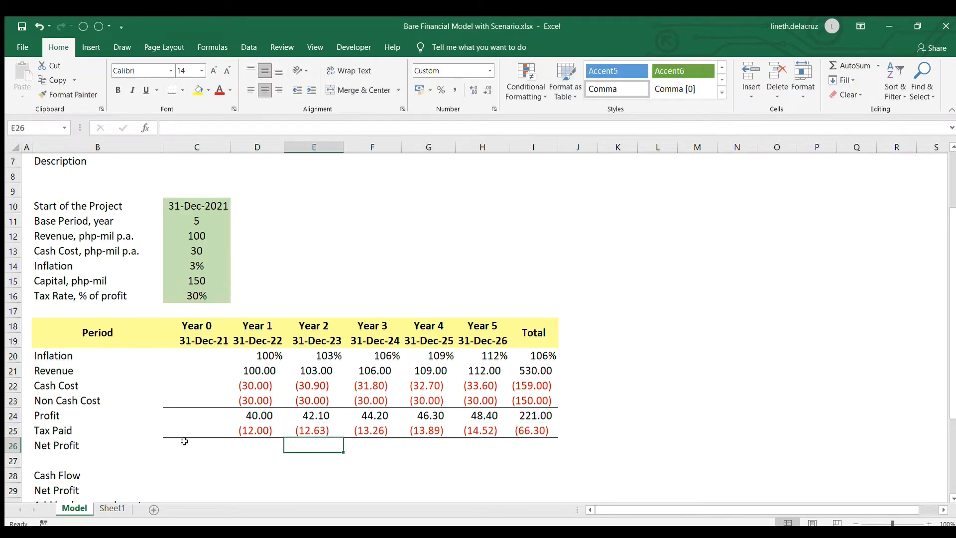
pyautogui.press('Left')
pyautogui.write('=sum')
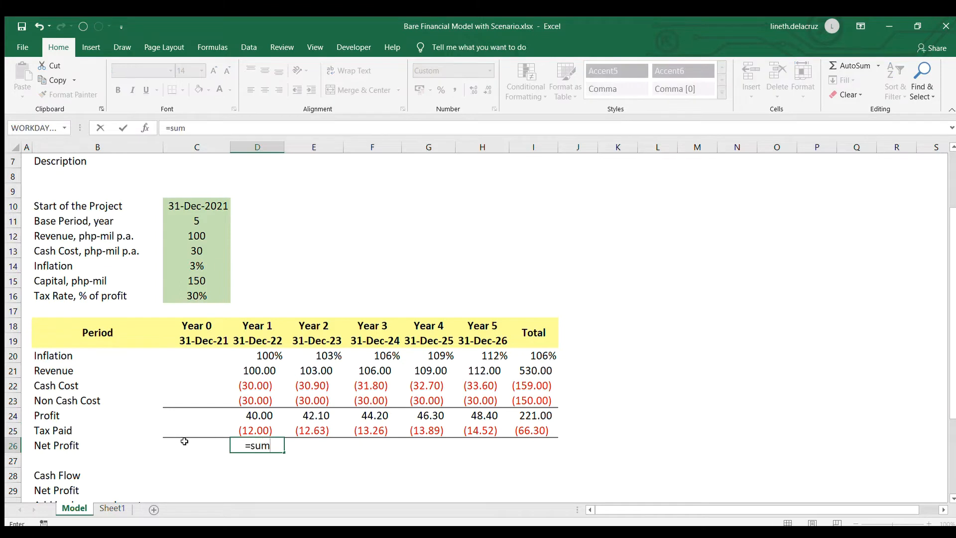
pyautogui.write('(')
pyautogui.press('Up')
pyautogui.hotkey('shift', 'Up')
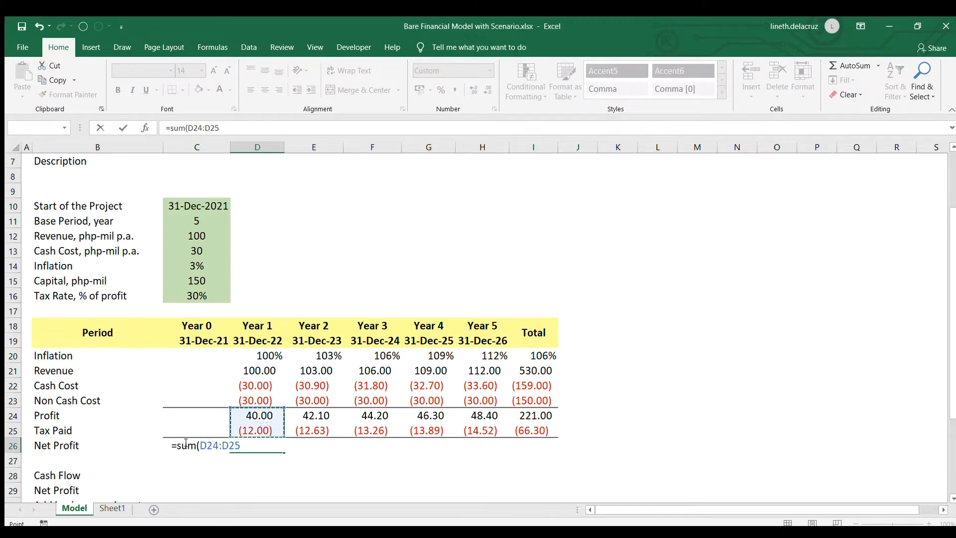
pyautogui.press('Return')
# Step: Copy the Year 1 net profit formula from D26 across E26:I26, including the Total column
pyautogui.press('Up')
pyautogui.hotkey('ctrl', 'c')
pyautogui.press('Right')
pyautogui.hotkey('shift', 'Right')
pyautogui.hotkey('shift', 'Right')
pyautogui.hotkey('shift', 'Right')
pyautogui.hotkey('shift', 'Right')
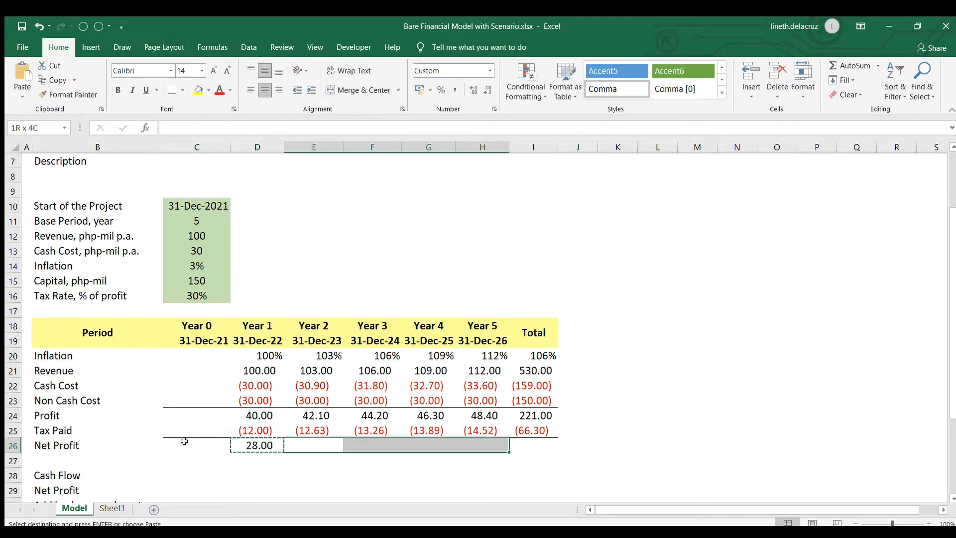
pyautogui.hotkey('ctrl', 'v')
pyautogui.press('Left')
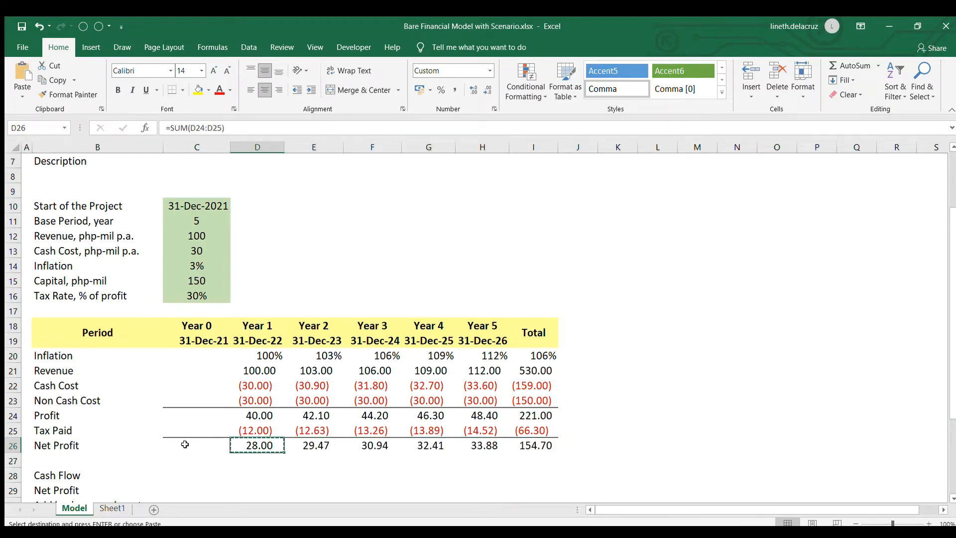
# Step: Link the Year 1 net profit in the Cash Flow section, D29, to D26
pyautogui.scroll(-2, 247, 402)
pyautogui.click(236, 375)
pyautogui.click(238, 384)
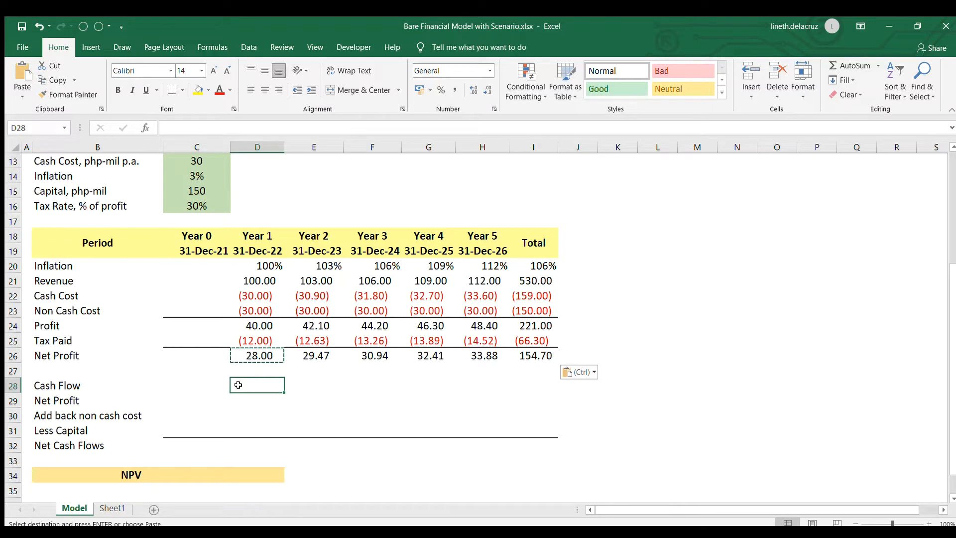
pyautogui.press('Down')
pyautogui.write('=')
pyautogui.press('Up')
pyautogui.press('Up')
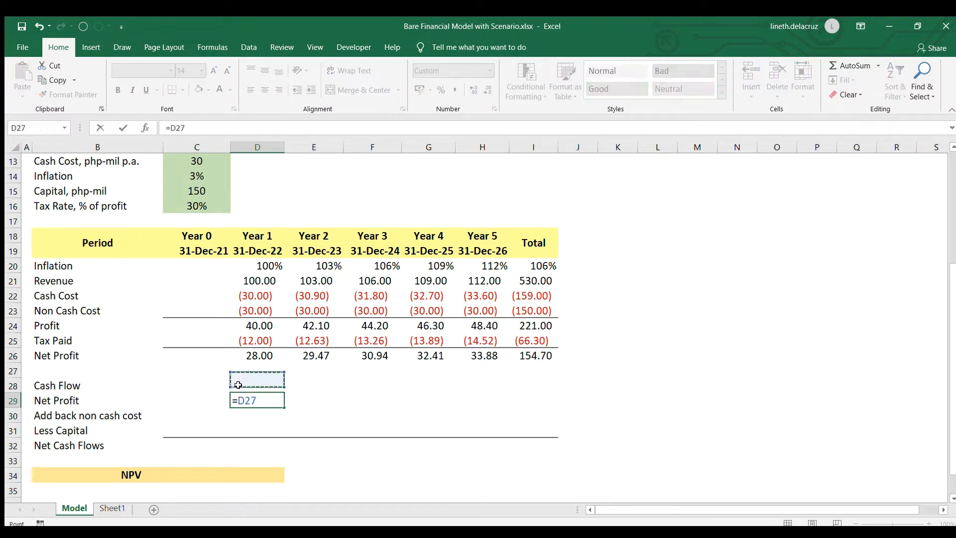
pyautogui.press('Up')
pyautogui.press('Return')
# Step: Copy the cash flow net profit link from D29 across E29:I29
pyautogui.press('Up')
pyautogui.hotkey('ctrl', 'c')
pyautogui.hotkey('shift', 'Right')
pyautogui.hotkey('shift', 'Right')
pyautogui.hotkey('shift', 'Right')
pyautogui.hotkey('shift', 'Right')
pyautogui.hotkey('shift', 'Right')
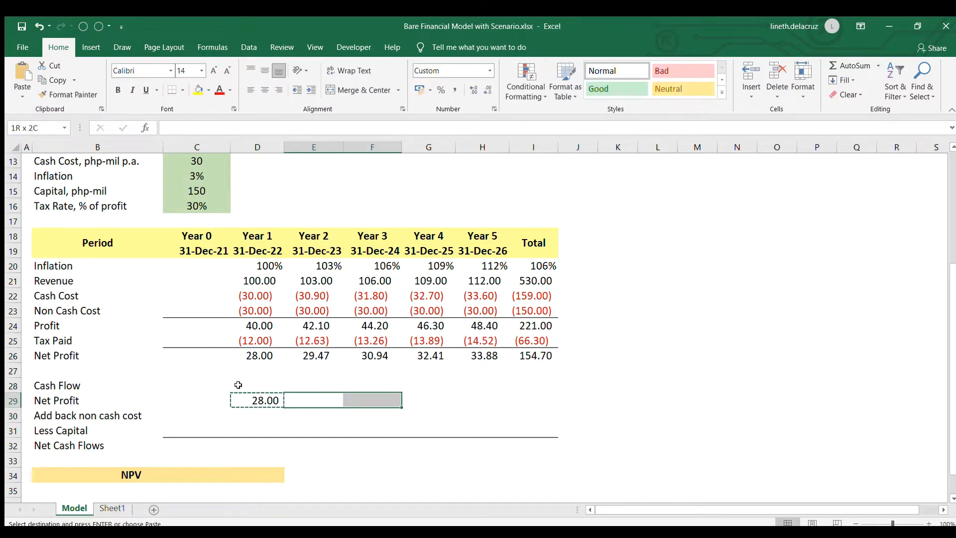
pyautogui.hotkey('ctrl', 'v')
# Step: Add back the Year 1 non cash cost in D30 as the negative of D23
pyautogui.press('Down')
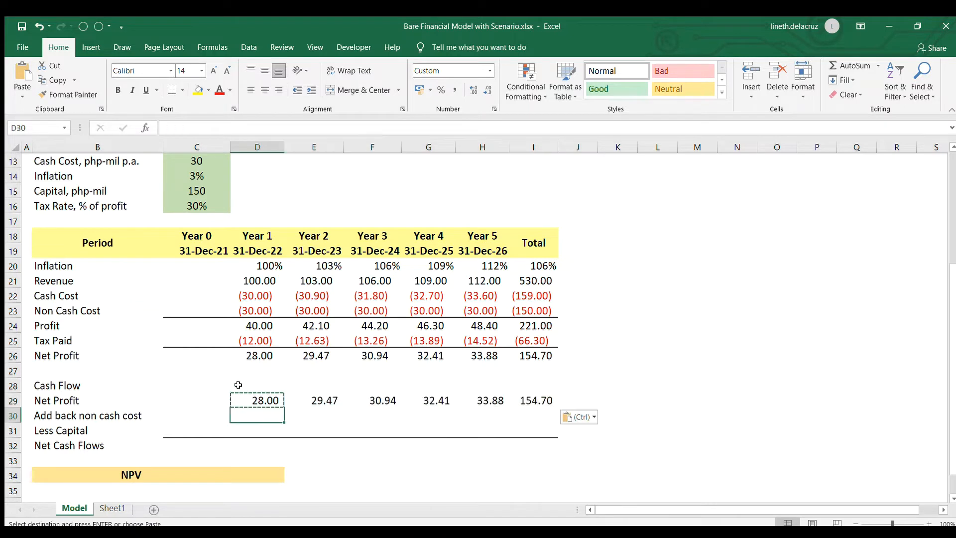
pyautogui.write('-')
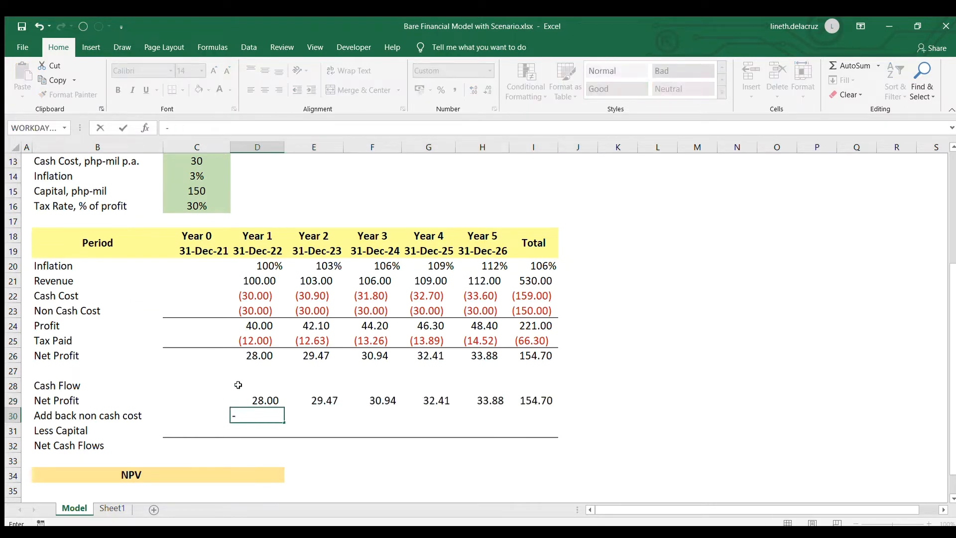
pyautogui.click(251, 310)
pyautogui.press('Return')
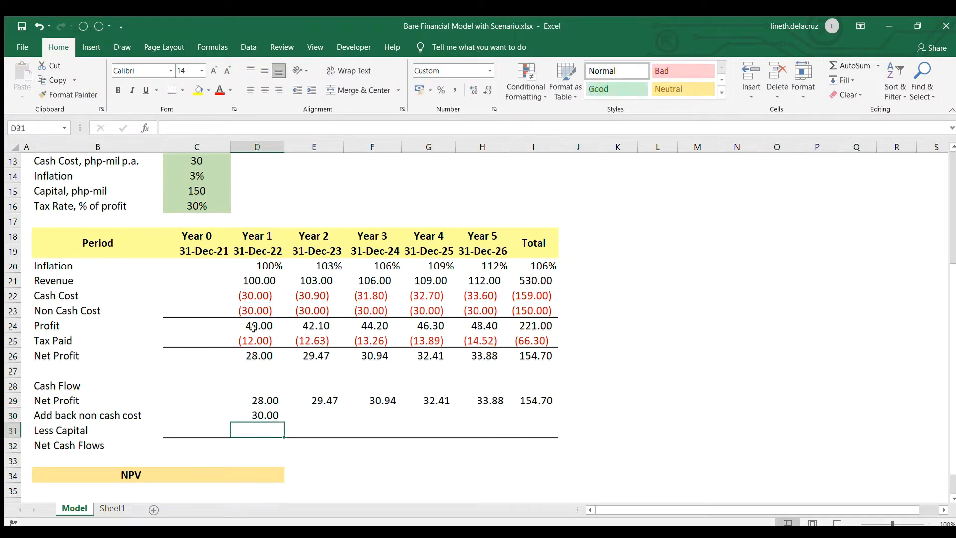
# Step: Copy the non cash cost add-back formula from D30 across E30:I30, including the Total column
pyautogui.press('Up')
pyautogui.hotkey('ctrl', 'c')
pyautogui.press('Right')
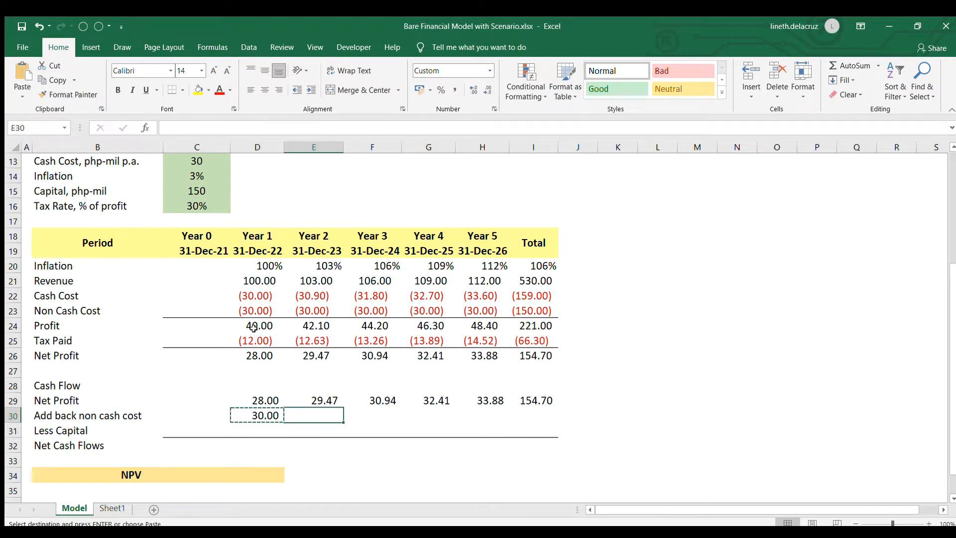
pyautogui.hotkey('shift', 'Right')
pyautogui.hotkey('shift', 'Right')
pyautogui.hotkey('shift', 'Right')
pyautogui.hotkey('shift', 'Right')
pyautogui.hotkey('ctrl', 'v')
pyautogui.press('Left')
pyautogui.press('Down')
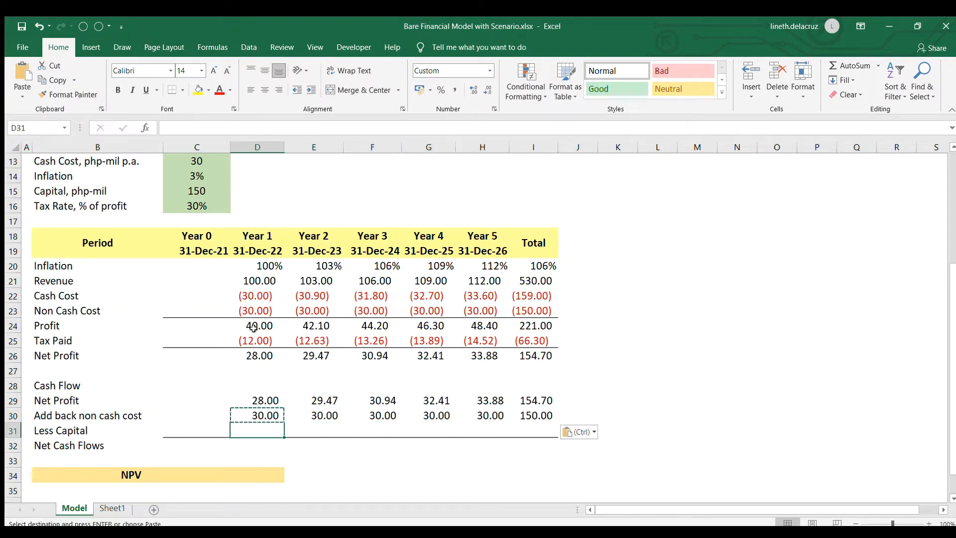
pyautogui.press('Left')
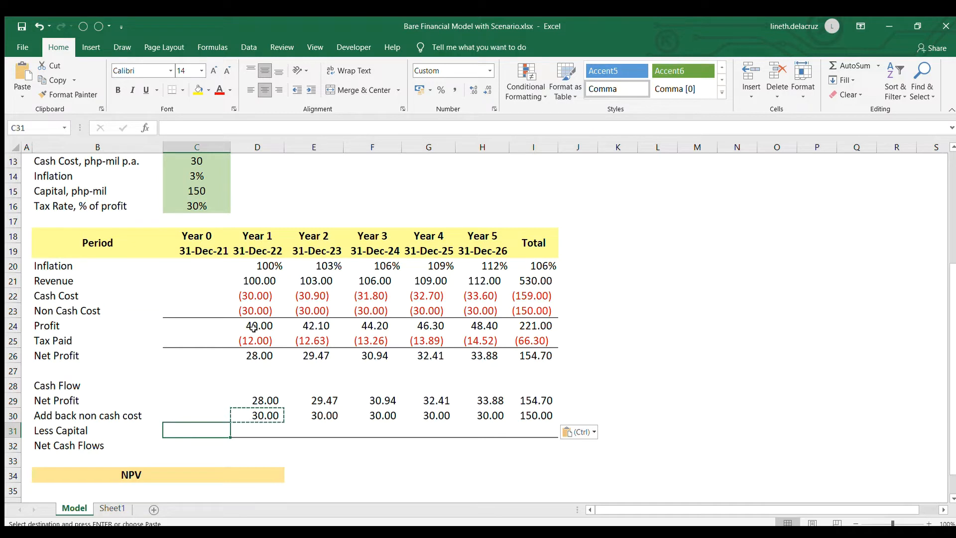
# Step: Enter the Year 0 Less Capital amount in C31 as the negative of the capital input C15
pyautogui.write('-')
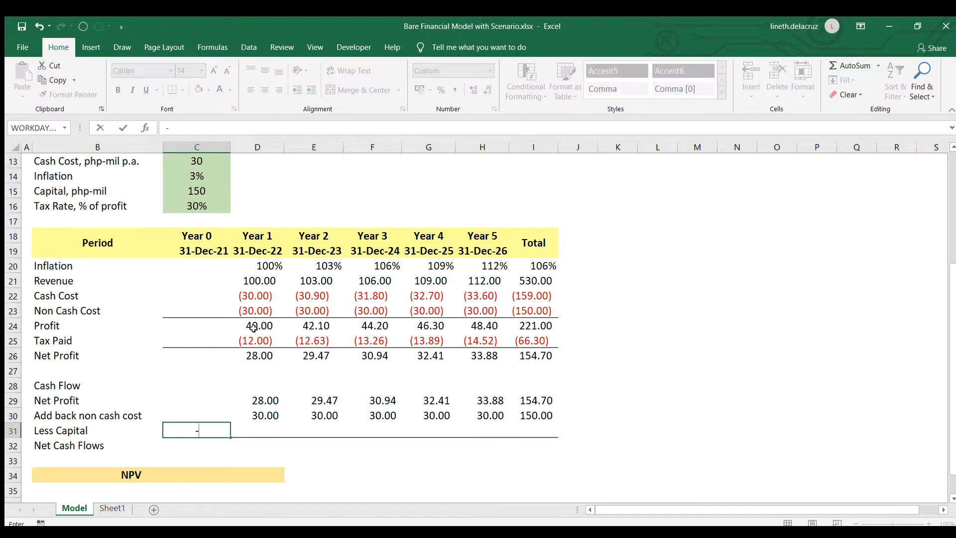
pyautogui.click(223, 193)
pyautogui.press('Return')
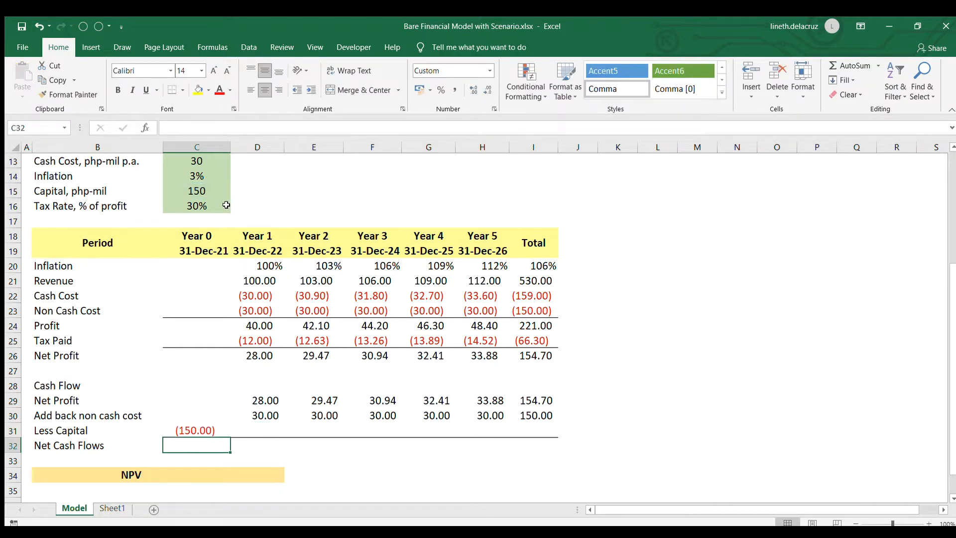
# Step: Calculate the Year 0 Net Cash Flows in C32 as the sum of C29:C31
pyautogui.write('=su')
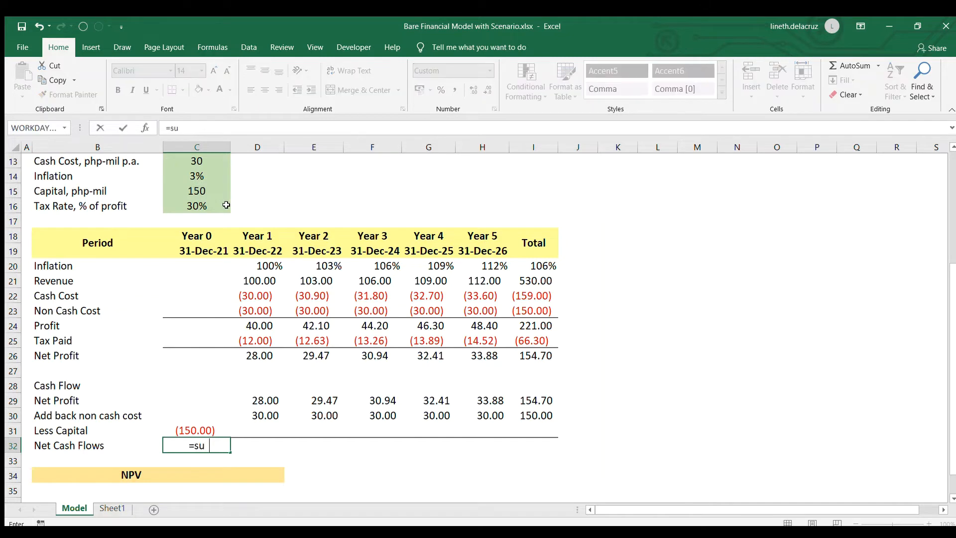
pyautogui.write('m(')
pyautogui.press('Up')
pyautogui.hotkey('shift', 'Up')
pyautogui.hotkey('shift', 'Up')
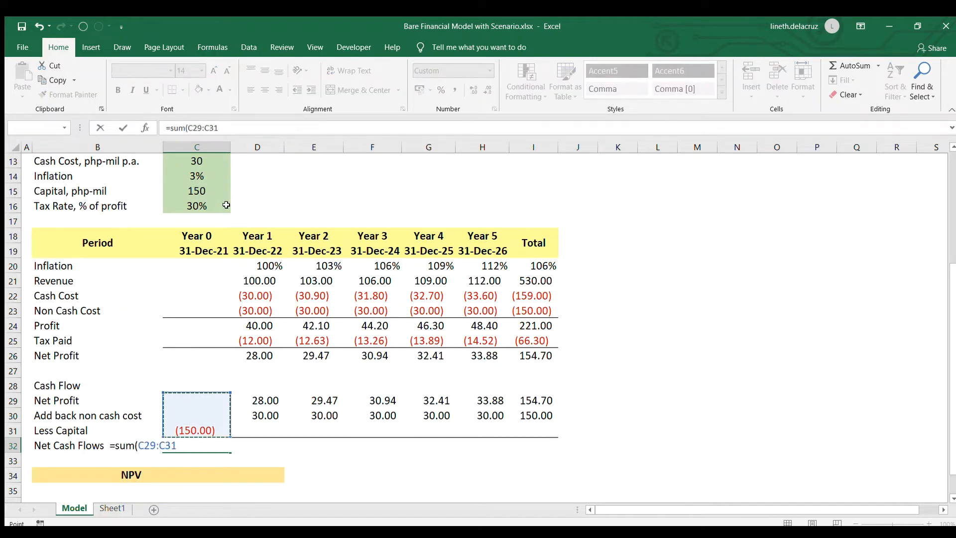
pyautogui.press('Return')
# Step: Copy the Net Cash Flows sum from C32 across D32:I32, including the Total column
pyautogui.press('Up')
pyautogui.hotkey('ctrl', 'c')
pyautogui.press('Right')
pyautogui.hotkey('shift', 'Right')
pyautogui.hotkey('shift', 'Right')
pyautogui.hotkey('shift', 'Right')
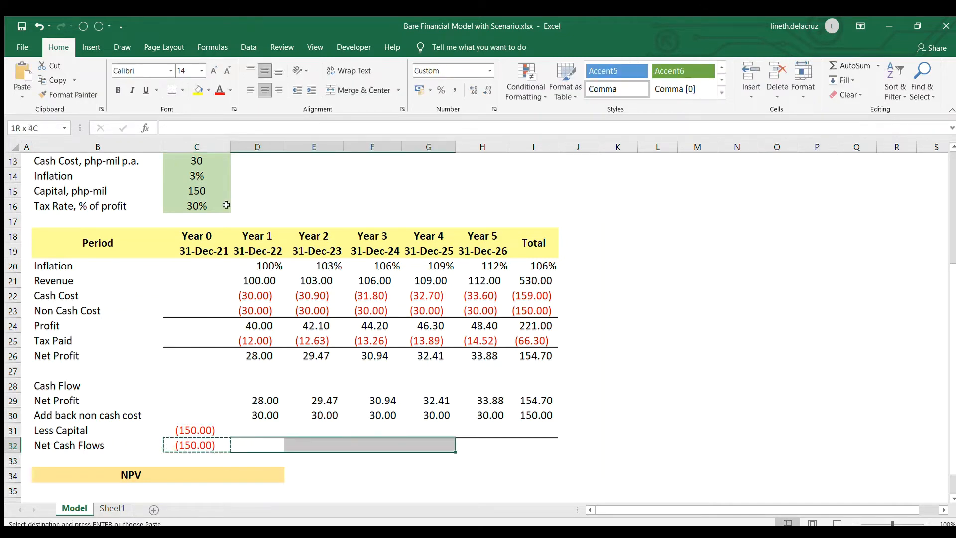
pyautogui.hotkey('shift', 'Right')
pyautogui.hotkey('shift', 'Right')
pyautogui.press('Return')
# Step: Check the cell references of the copied Net Cash Flows formulas in D32, E32 and F32
pyautogui.press('F2')
pyautogui.press('Tab')
pyautogui.press('F2')
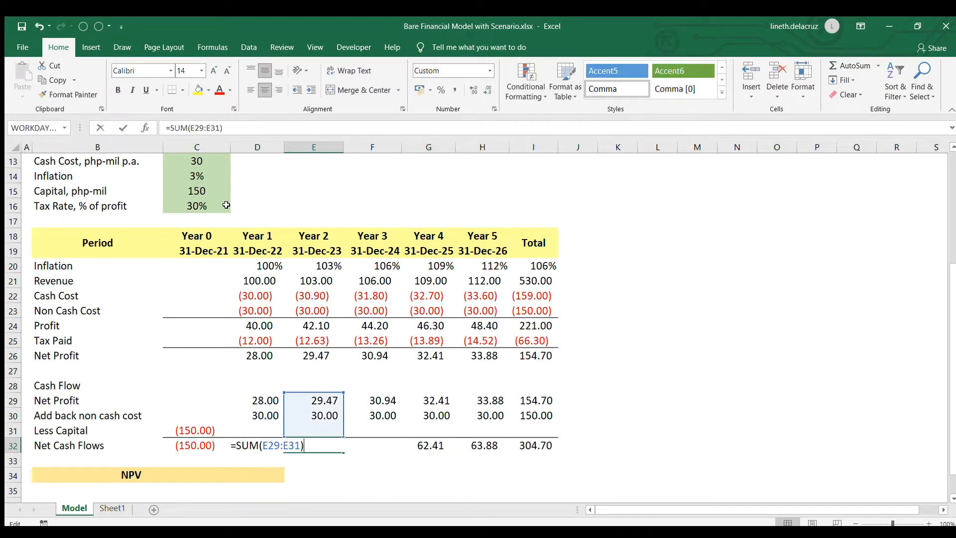
pyautogui.press('Tab')
pyautogui.press('F2')
pyautogui.press('Escape')
pyautogui.press('Left')
pyautogui.press('Left')
pyautogui.press('Left')
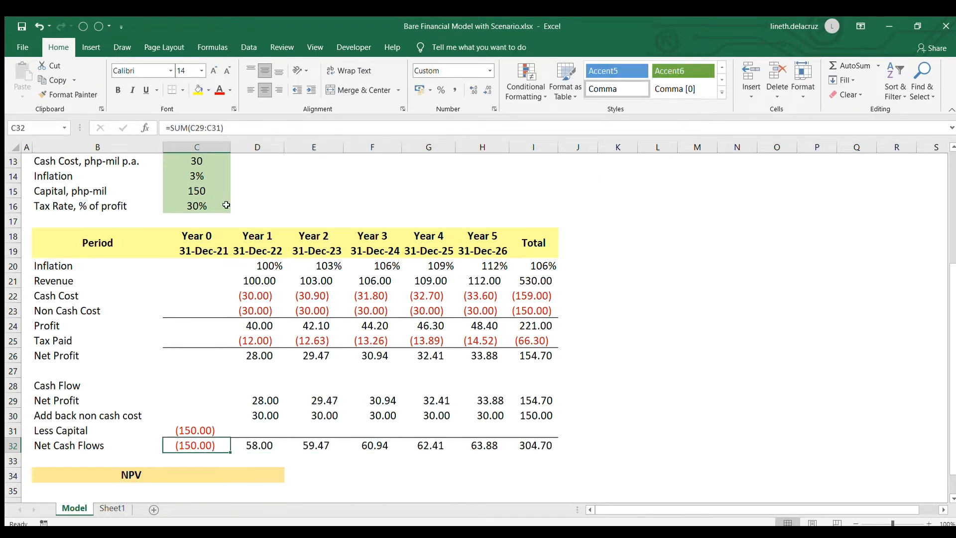
# Step: Start an XNPV formula in the NPV cell D34 with a 10% rate and the cash flows D32:H32
pyautogui.press('Down')
pyautogui.press('Down')
pyautogui.press('Right')
pyautogui.write('=')
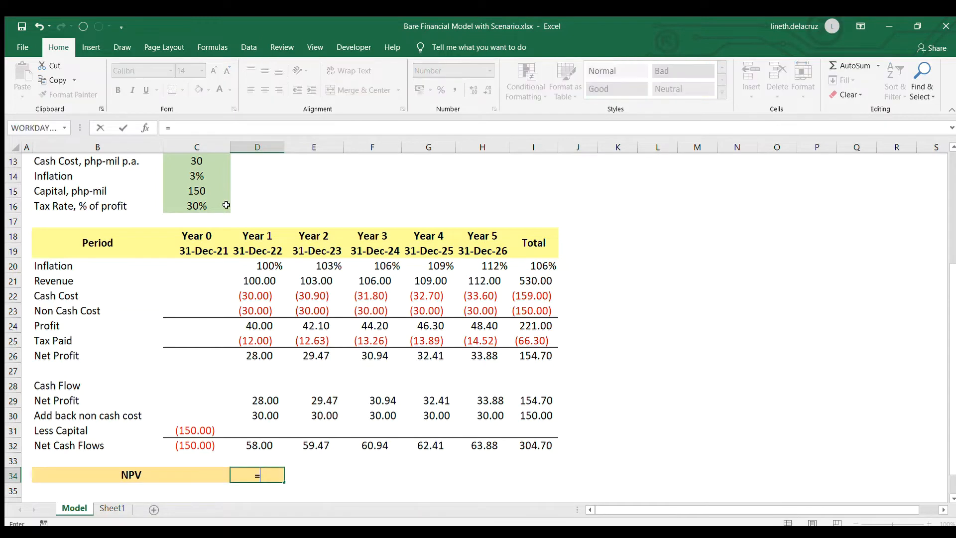
pyautogui.write('xnpv(')
pyautogui.write('10%')
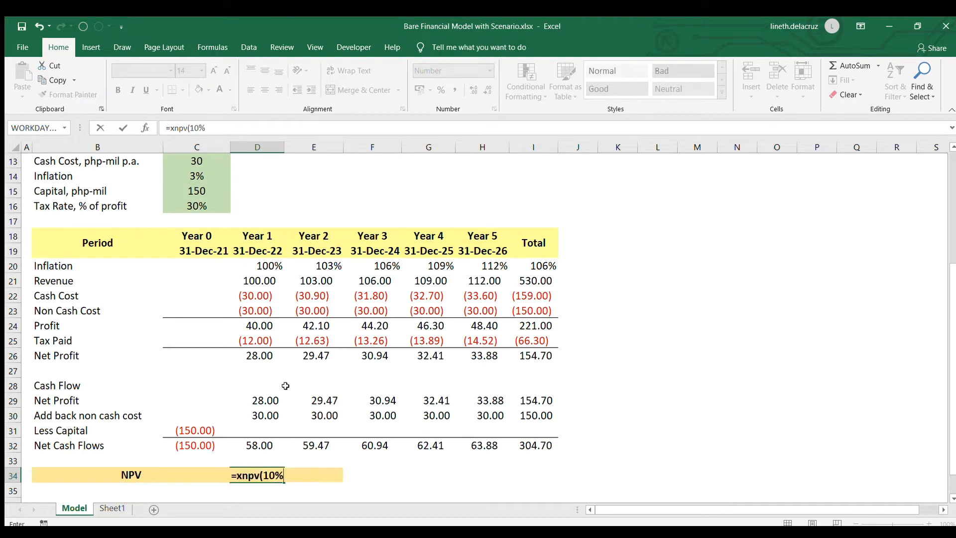
pyautogui.write(',')
pyautogui.click(257, 445)
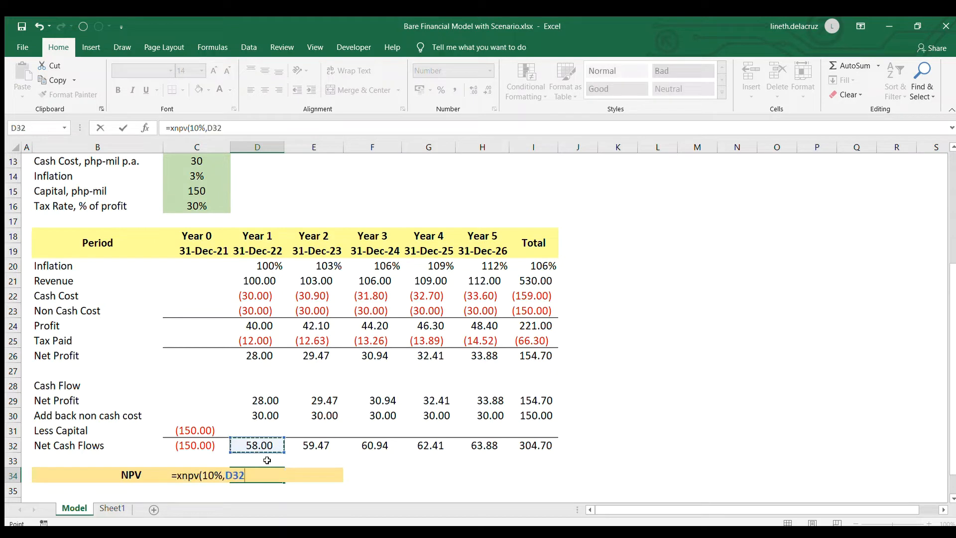
pyautogui.hotkey('ctrl', 'shift', 'Right')
pyautogui.hotkey('shift', 'Left')
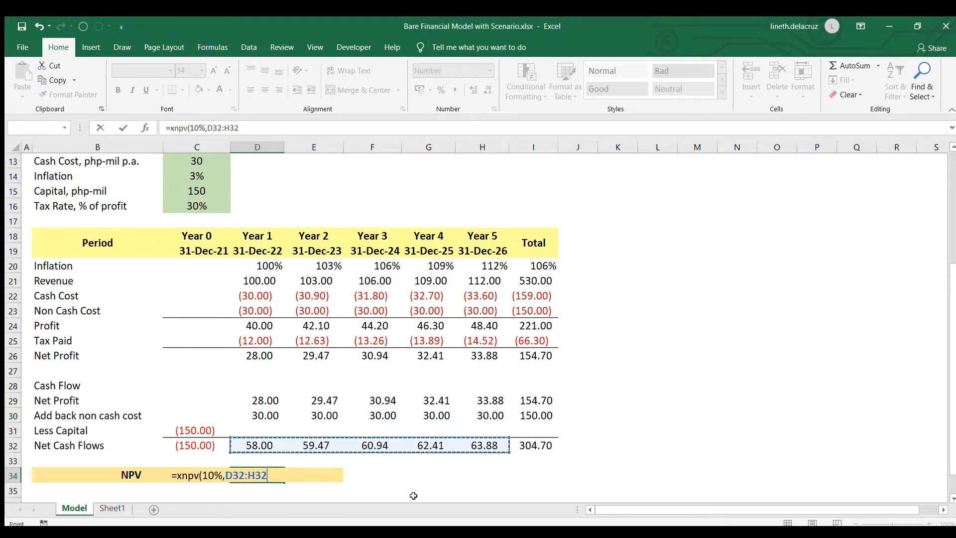
# Step: Complete the NPV formula with the period dates D19:H19 and add the Year 0 net cash flow C32
pyautogui.write(',')
pyautogui.click(283, 249)
pyautogui.moveTo(285, 248); pyautogui.dragTo(491, 250)
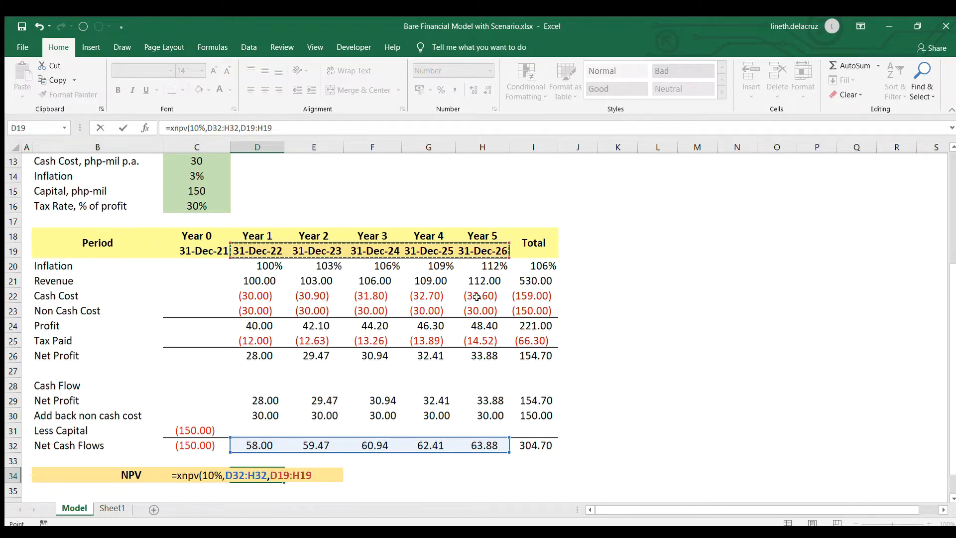
pyautogui.write(')+')
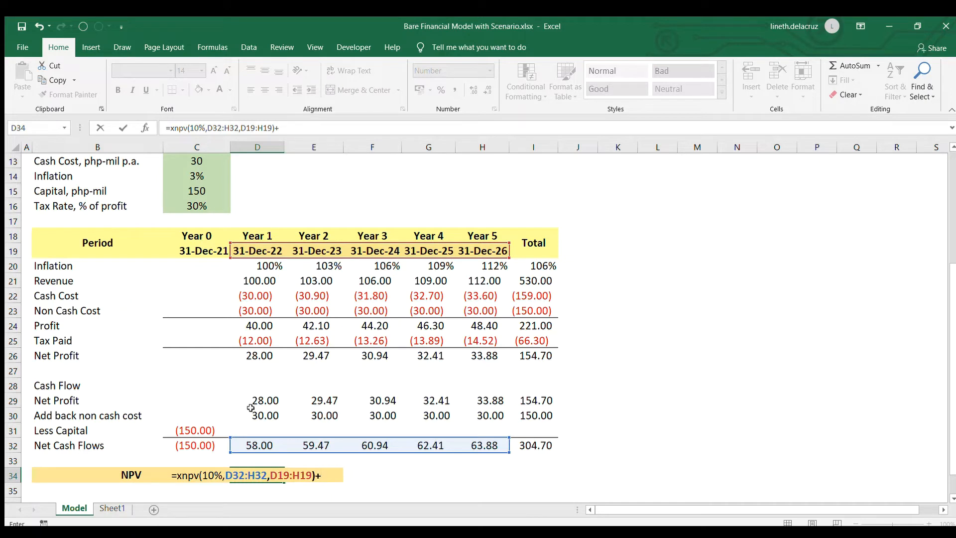
pyautogui.click(181, 443)
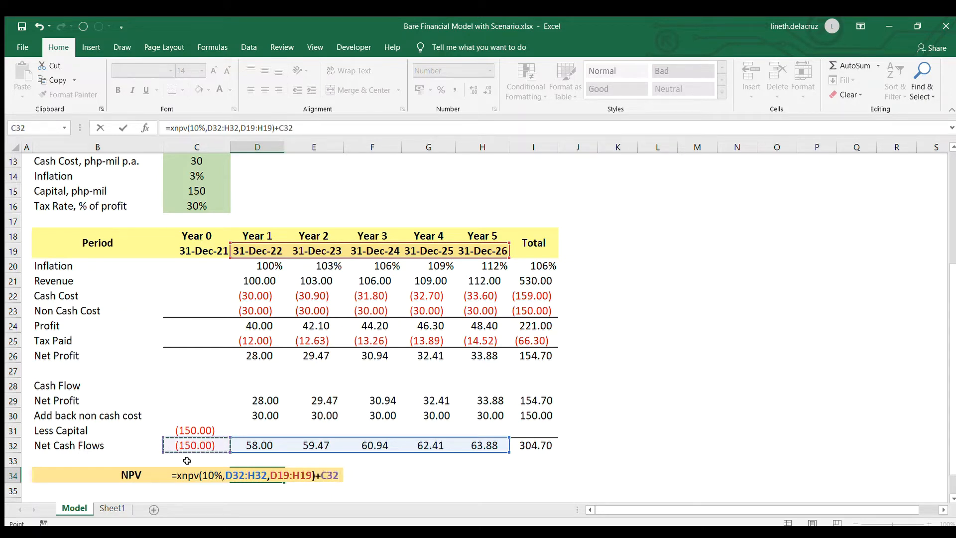
pyautogui.press('Return')
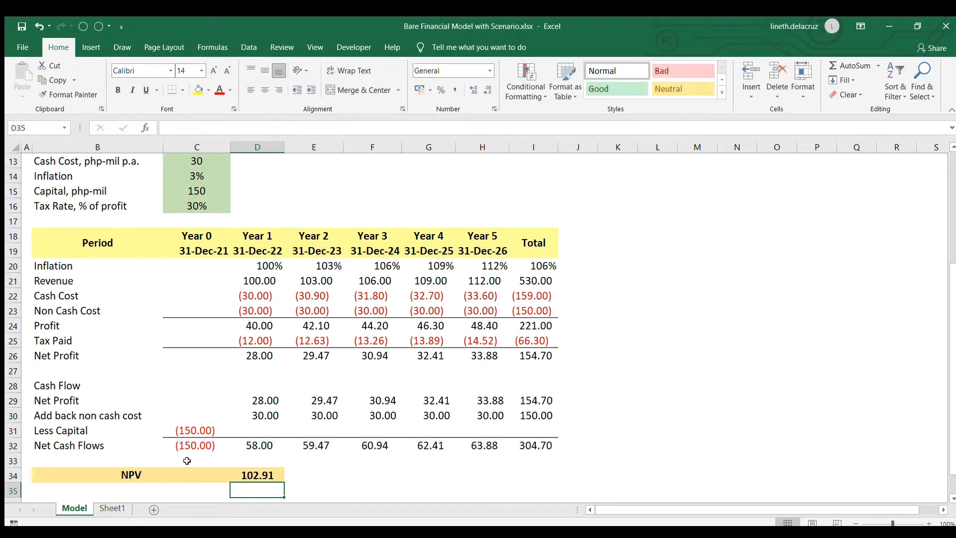
pyautogui.press('Up')
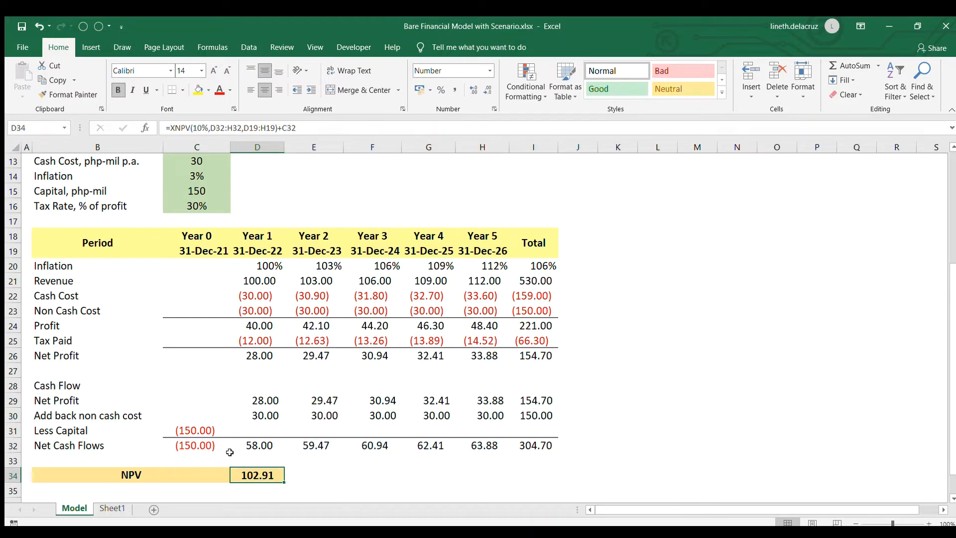
# Step: Fill the Choose an Option cell D3, trying 1 first and ending with 2
pyautogui.scroll(4, 266, 458)
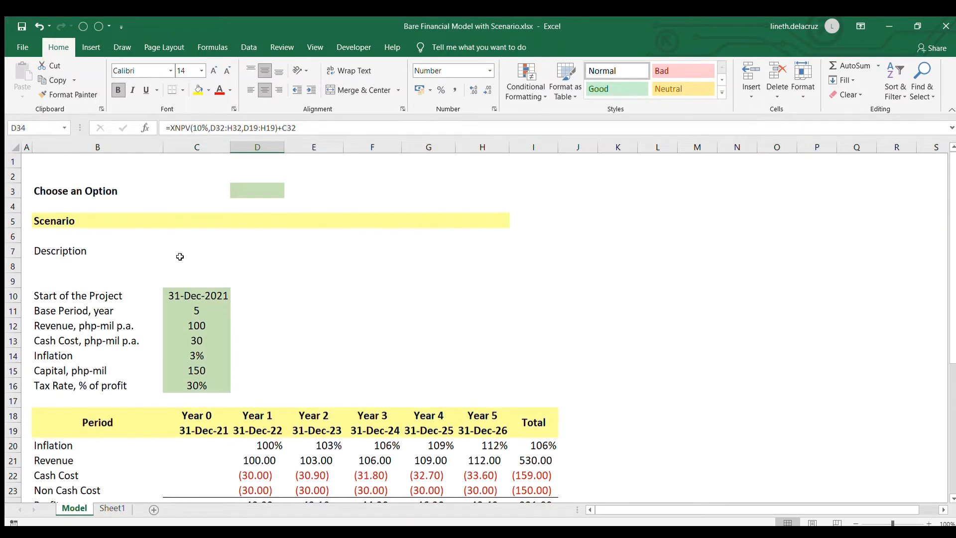
pyautogui.click(257, 189)
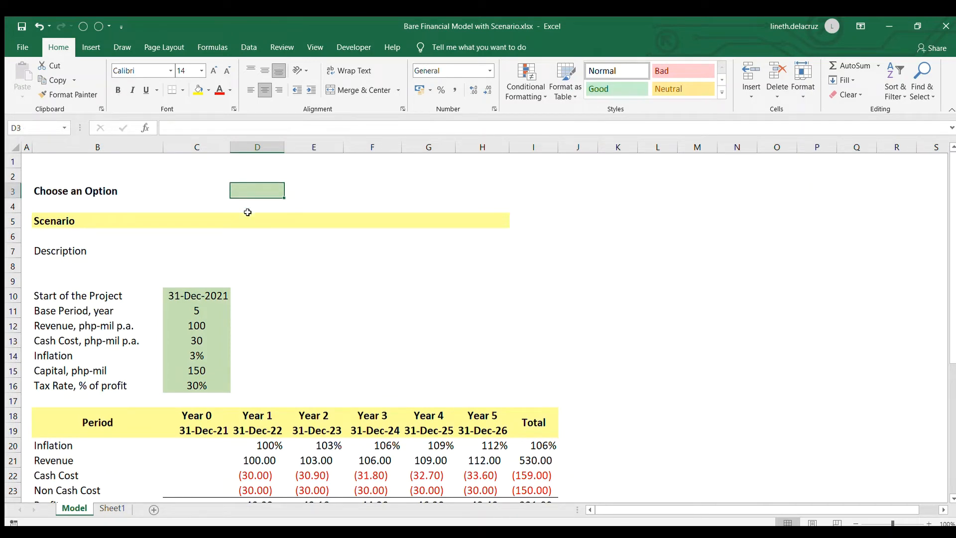
pyautogui.write('1')
pyautogui.press('Return')
pyautogui.press('Up')
pyautogui.write('2')
pyautogui.press('Return')
pyautogui.press('Up')
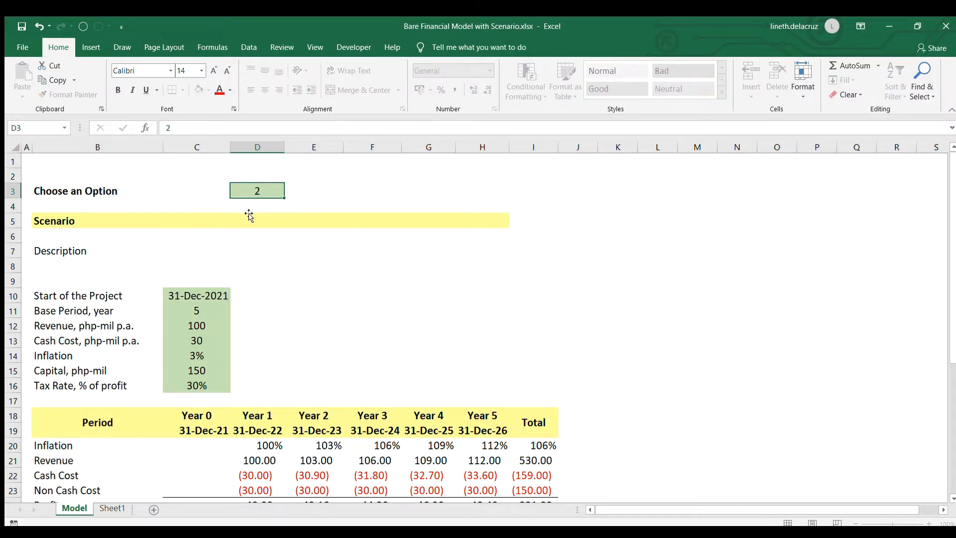
# Step: Number the first scenario 1 in D5 and calculate the second one in E5 as D5+1
pyautogui.click(248, 211)
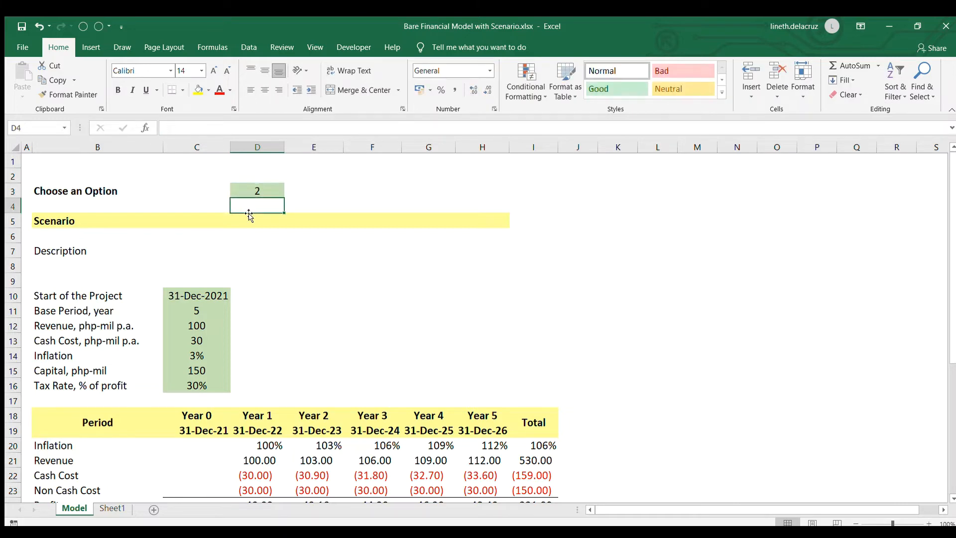
pyautogui.click(249, 216)
pyautogui.write('1')
pyautogui.press('Return')
pyautogui.press('Up')
pyautogui.press('Right')
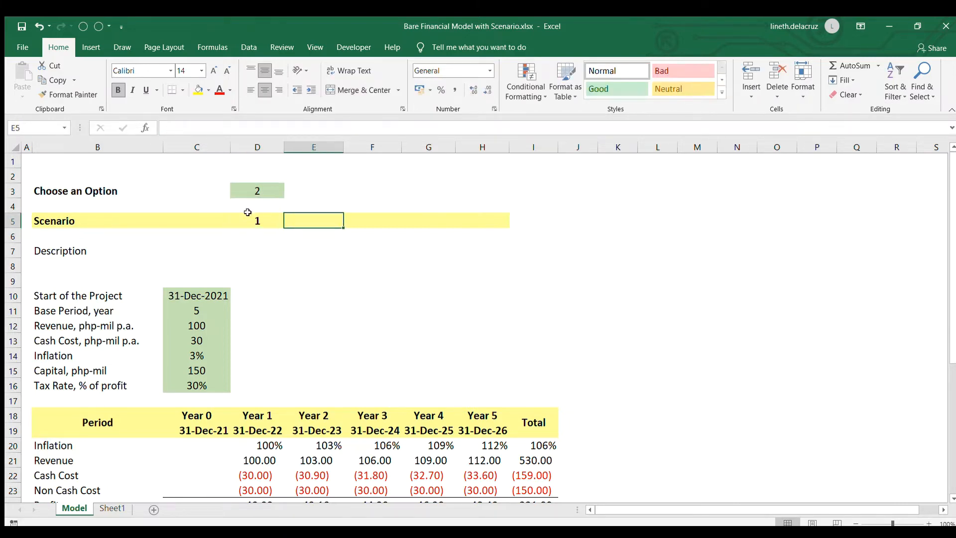
pyautogui.write('=')
pyautogui.press('Left')
pyautogui.write('+1')
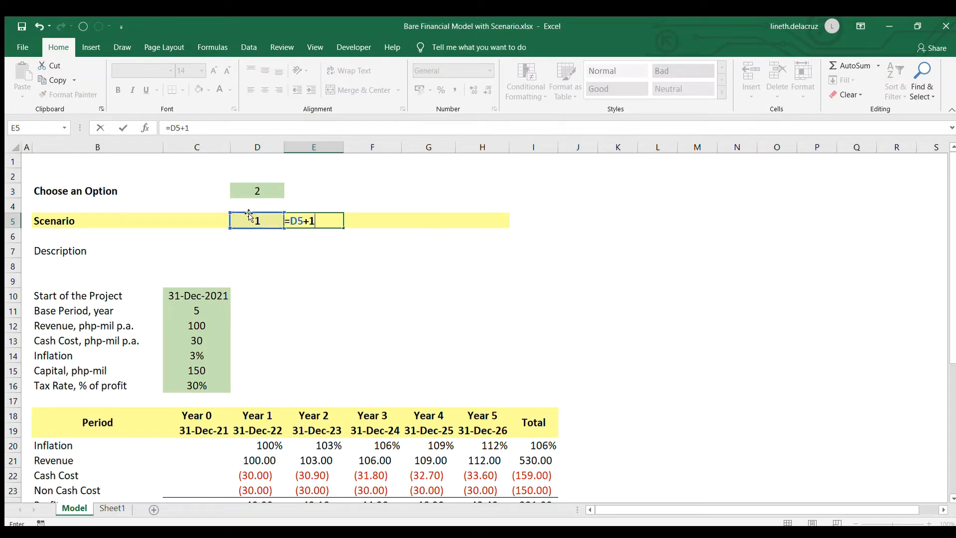
pyautogui.press('Return')
# Step: Copy the scenario number formula from E5 across F5:H5
pyautogui.press('Up')
pyautogui.hotkey('ctrl', 'c')
pyautogui.hotkey('shift', 'Right')
pyautogui.hotkey('shift', 'Right')
pyautogui.hotkey('shift', 'Right')
pyautogui.hotkey('shift', 'Right')
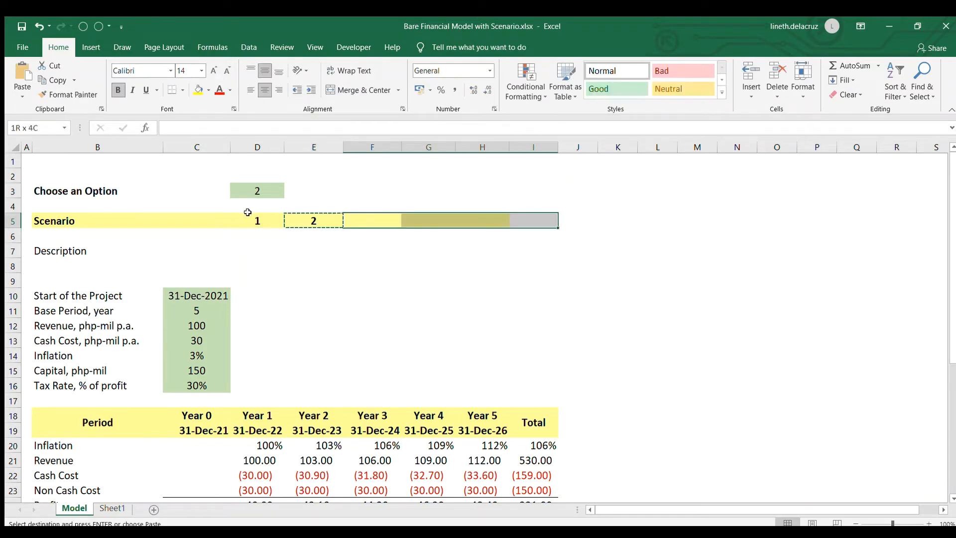
pyautogui.hotkey('shift', 'Left')
pyautogui.hotkey('ctrl', 'v')
pyautogui.hotkey('shift', 'Left')
pyautogui.hotkey('shift', 'Left')
pyautogui.hotkey('shift', 'Left')
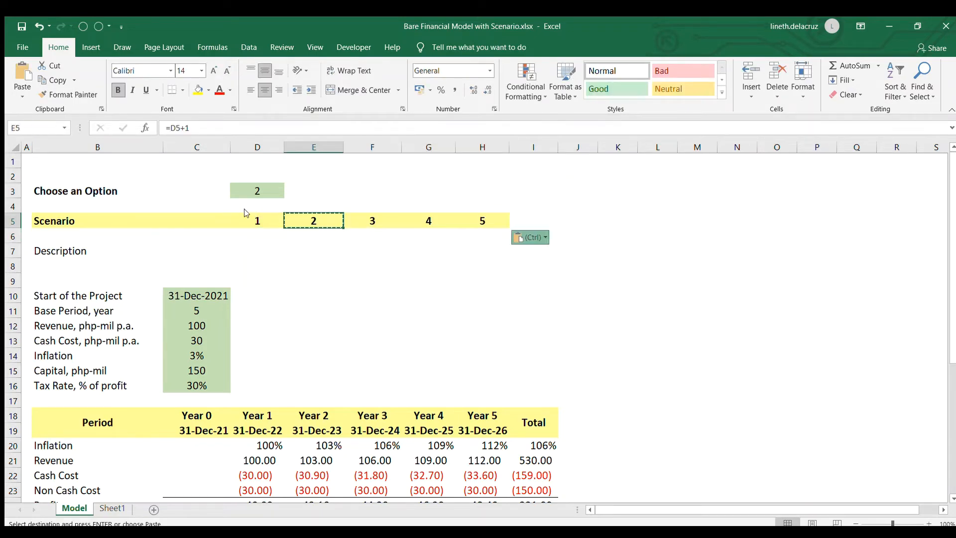
# Step: Add conditional formatting to the scenario numbers D5:H5 that gives the one equal to D3 a dark orange fill
pyautogui.click(246, 214)
pyautogui.hotkey('shift', 'Right')
pyautogui.hotkey('shift', 'Right')
pyautogui.hotkey('shift', 'Right')
pyautogui.hotkey('shift', 'Right')
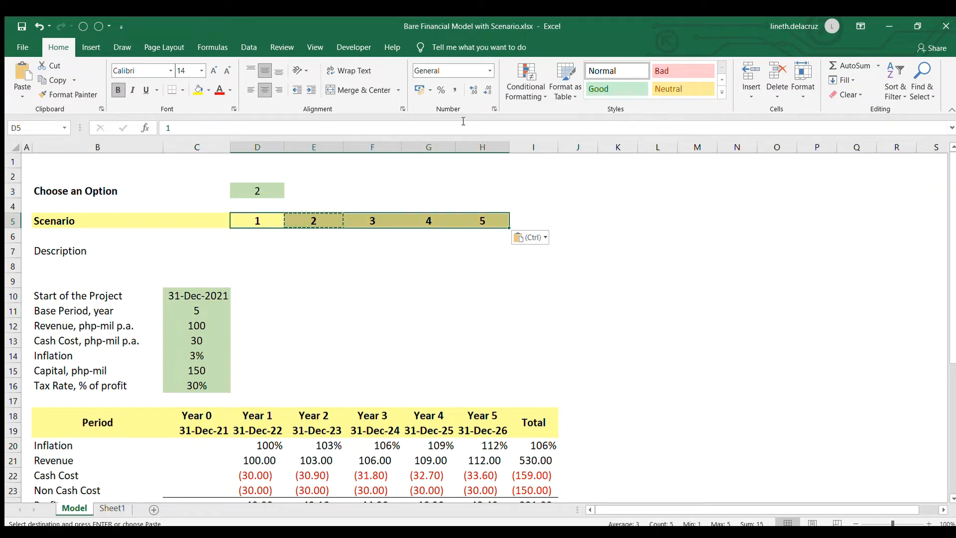
pyautogui.click(533, 92)
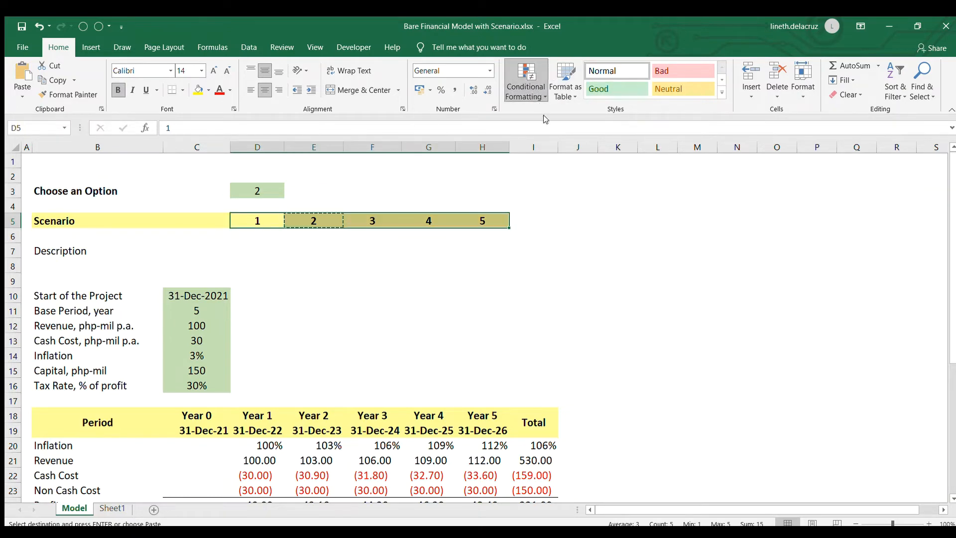
pyautogui.click(656, 193)
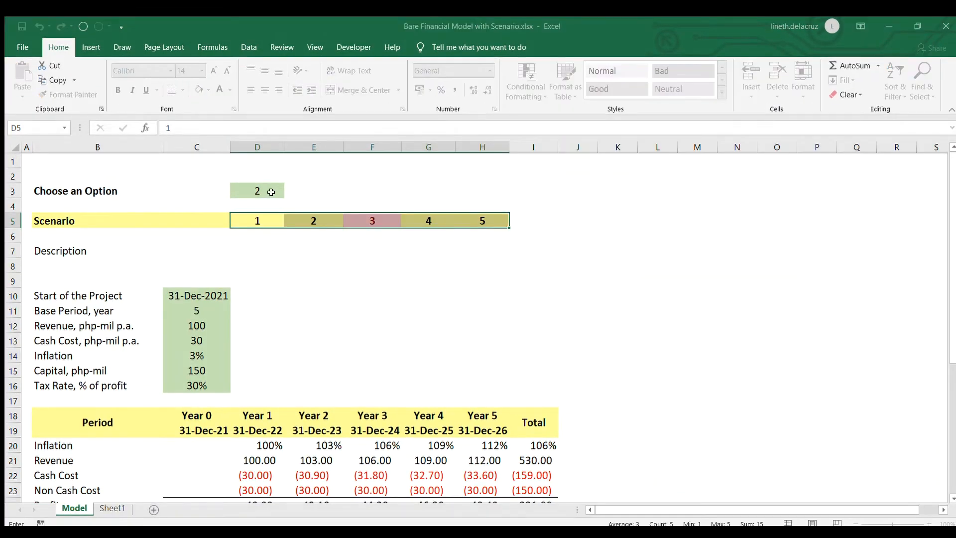
pyautogui.click(271, 192)
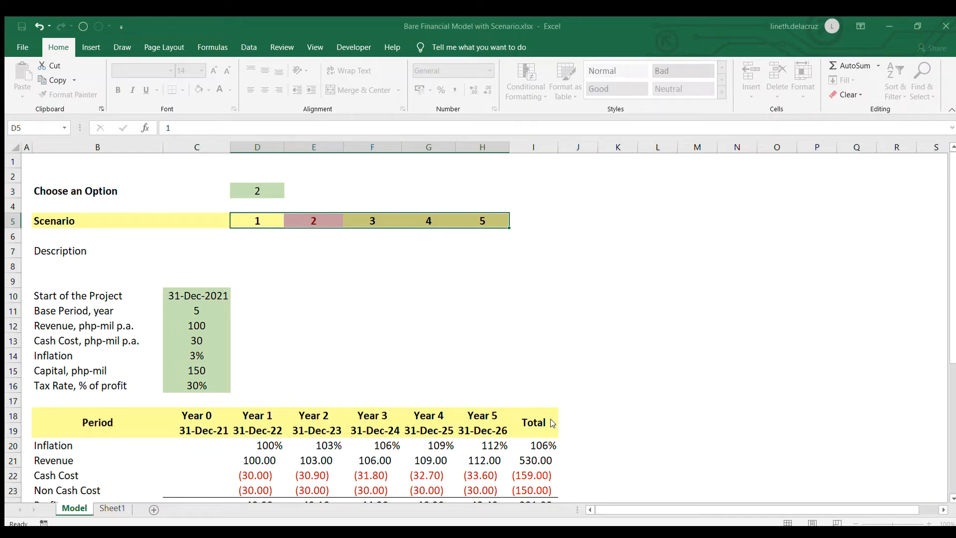
pyautogui.press('Return')
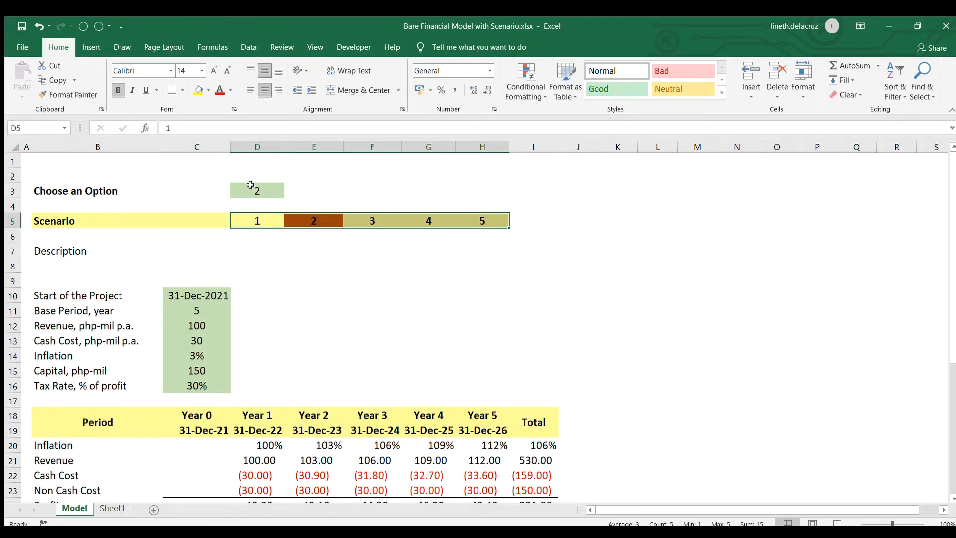
# Step: Test the scenario highlighting by setting the option in D3 to 1, 3 and finally 4
pyautogui.click(255, 188)
pyautogui.write('1')
pyautogui.press('Return')
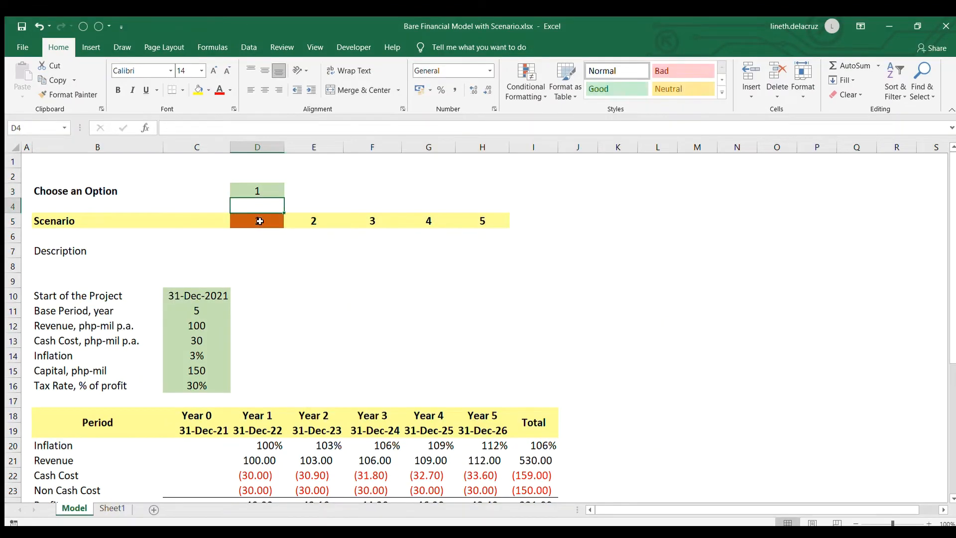
pyautogui.click(246, 186)
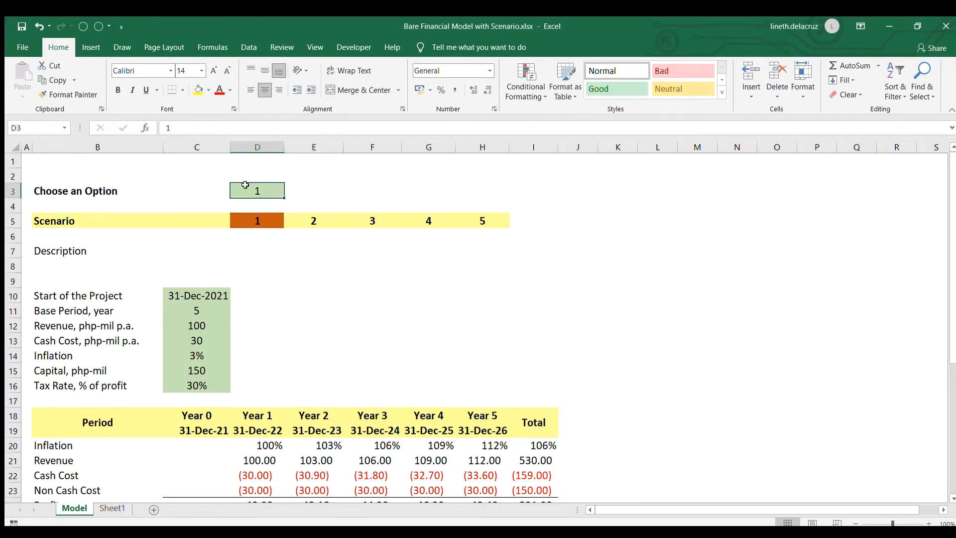
pyautogui.write('3')
pyautogui.press('Return')
pyautogui.click(246, 185)
pyautogui.write('4')
pyautogui.press('Return')
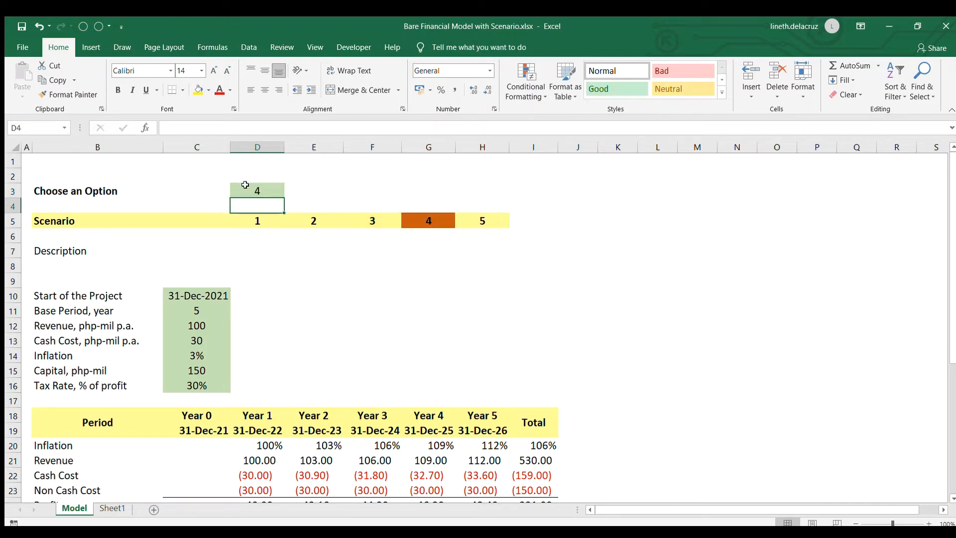
# Step: Enter Base as the description of scenario 1 in D7
pyautogui.click(252, 255)
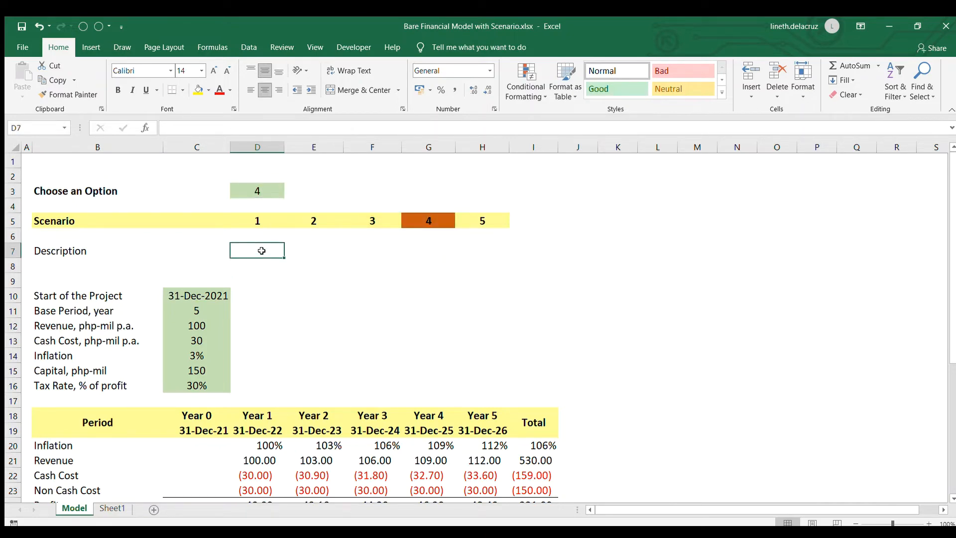
pyautogui.write('Base')
pyautogui.press('Return')
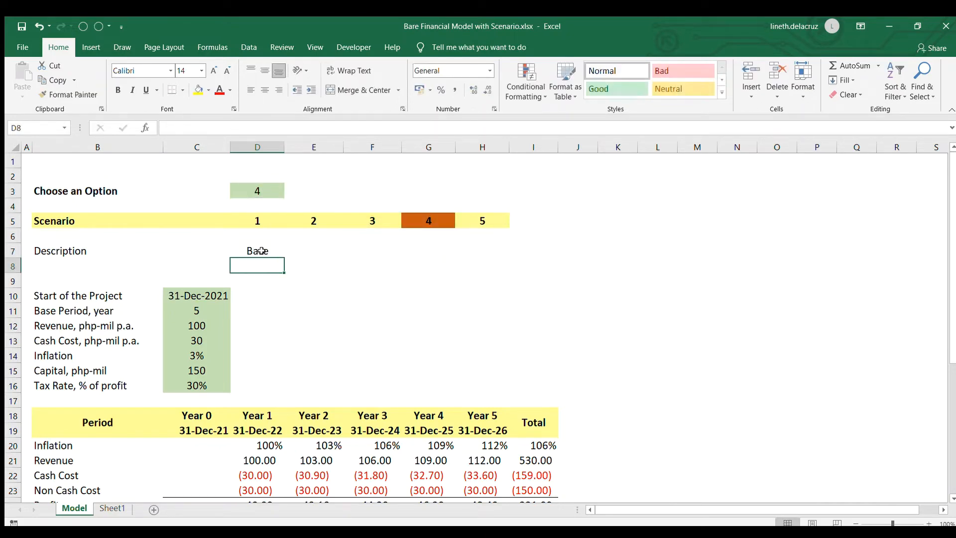
# Step: Copy the revenue, cash cost, inflation, capital and tax rate values from C12:C16 into D12:D16 for scenario 1, without the green fill
pyautogui.press('Down')
pyautogui.press('Down')
pyautogui.press('Down')
pyautogui.press('Down')
pyautogui.press('Left')
pyautogui.hotkey('shift', 'Down')
pyautogui.hotkey('shift', 'Down')
pyautogui.hotkey('shift', 'Down')
pyautogui.hotkey('shift', 'Down')
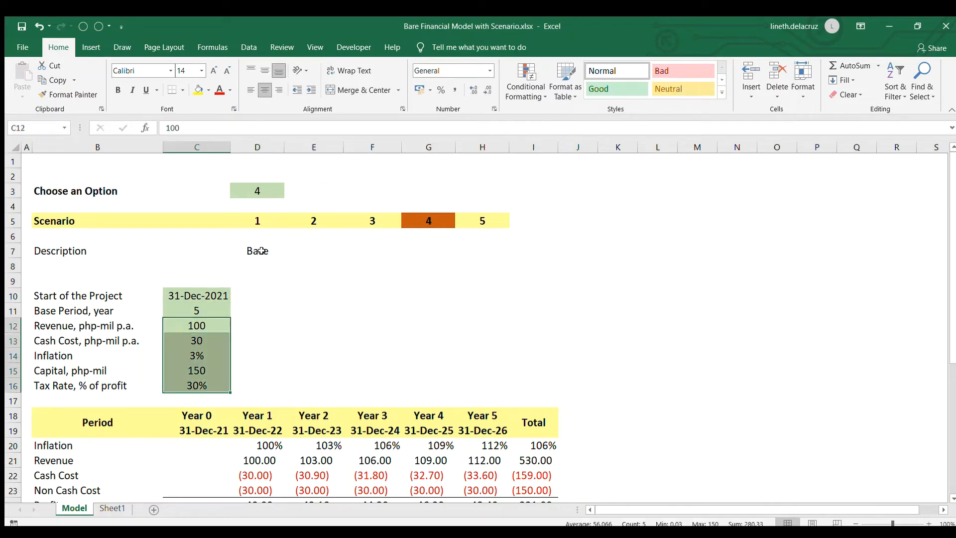
pyautogui.hotkey('ctrl', 'c')
pyautogui.press('Right')
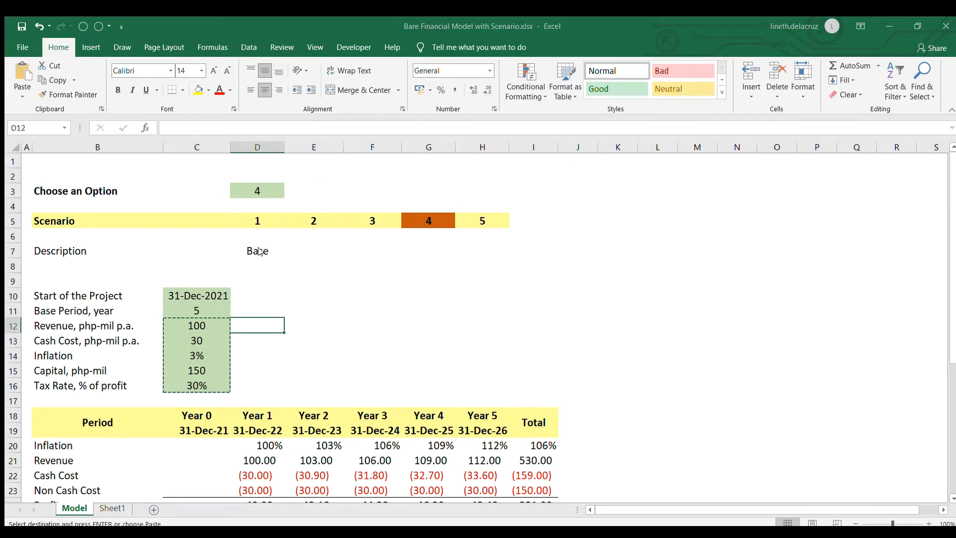
pyautogui.hotkey('ctrl', 'v')
# Step: Replace the revenue input in C12 with the formula =OFFSET(C12,,D3) that reads the chosen scenario's column
pyautogui.press('Left')
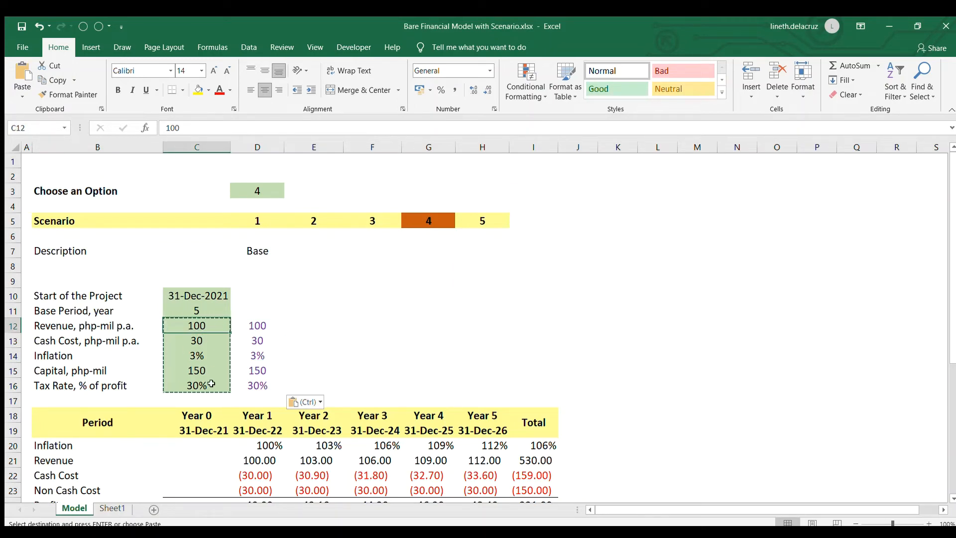
pyautogui.write('=of')
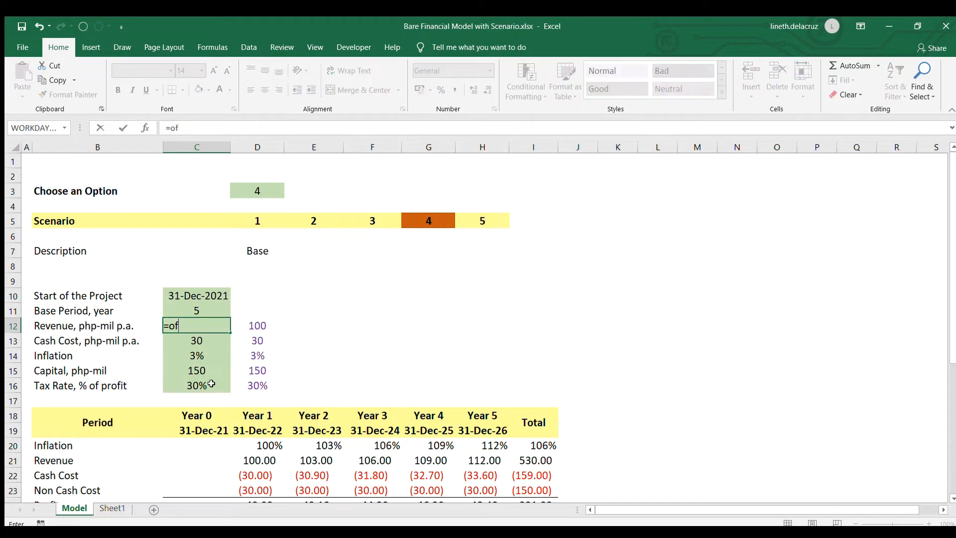
pyautogui.write('fset(c12')
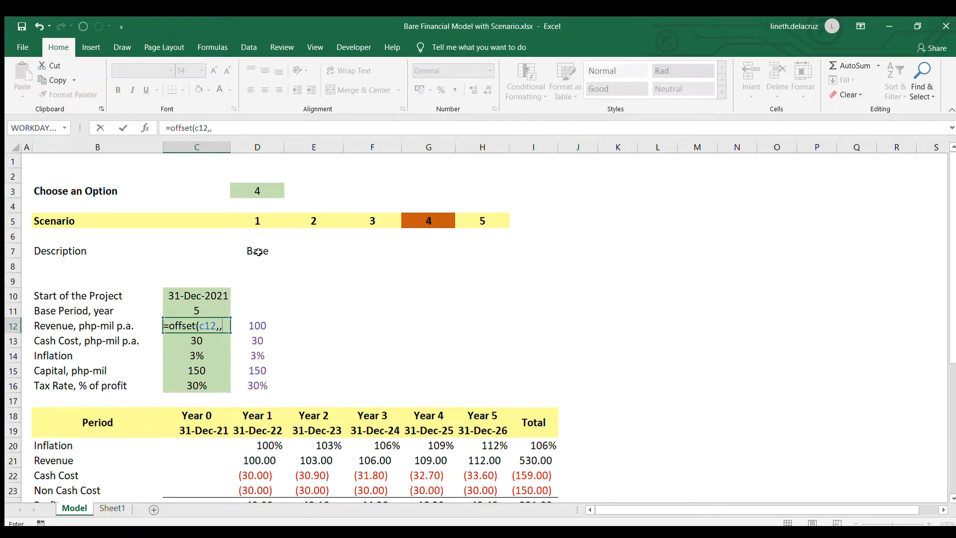
pyautogui.write(',,')
pyautogui.click(258, 190)
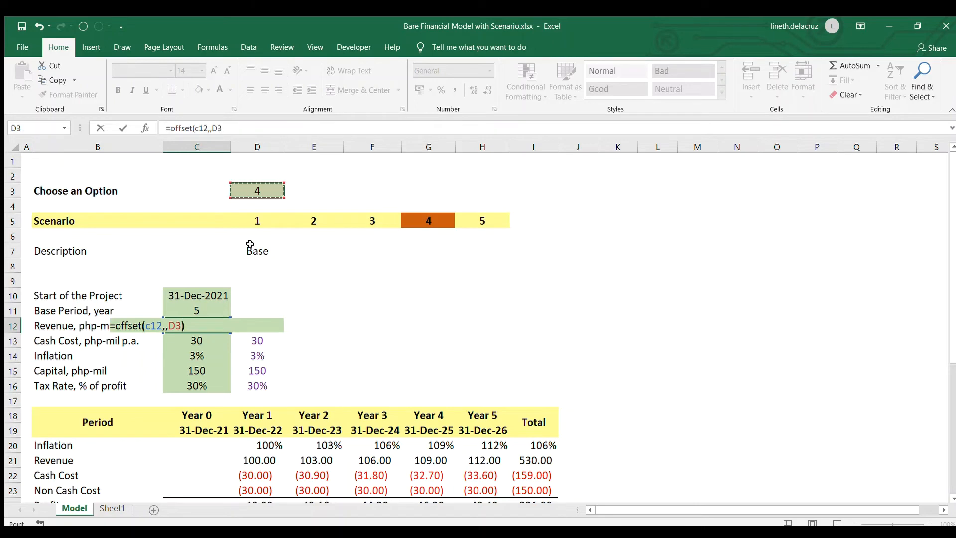
pyautogui.write(')')
pyautogui.press('Return')
# Step: Make the D3 reference in C12's OFFSET formula absolute, giving =OFFSET(C12,,$D$3)
pyautogui.press('Up')
pyautogui.press('F2')
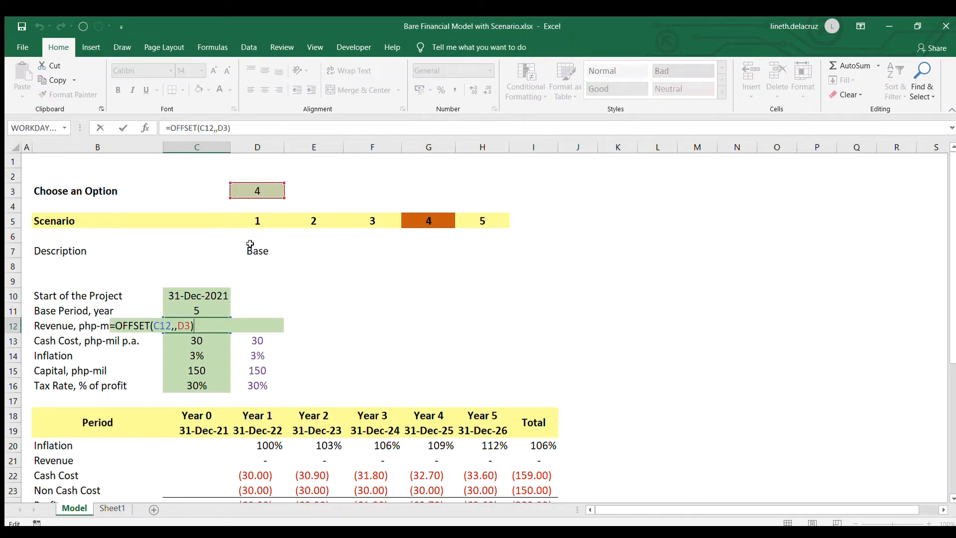
pyautogui.press('F4')
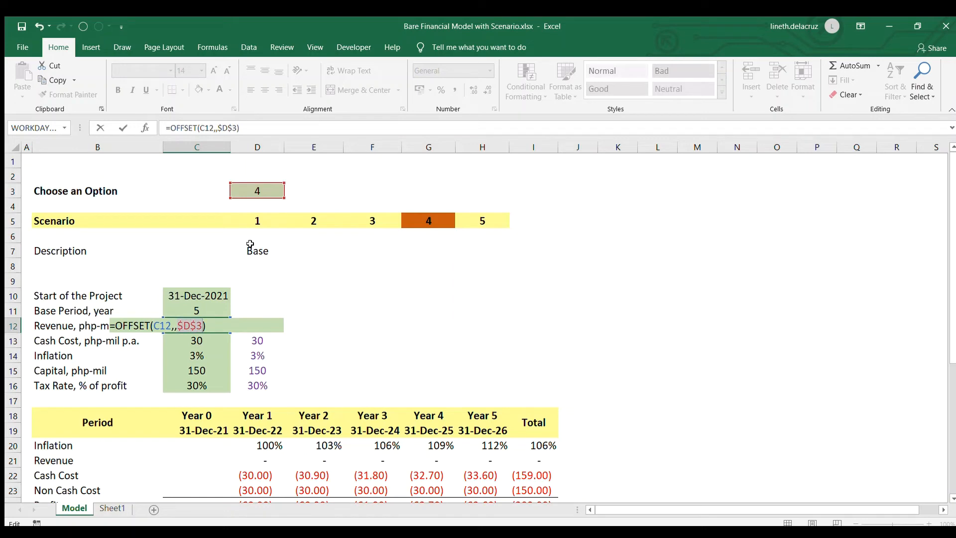
pyautogui.press('Return')
# Step: Copy the OFFSET formula from C12 down to the cash cost, inflation, capital and tax rate inputs in C13:C16
pyautogui.press('Up')
pyautogui.hotkey('ctrl', 'c')
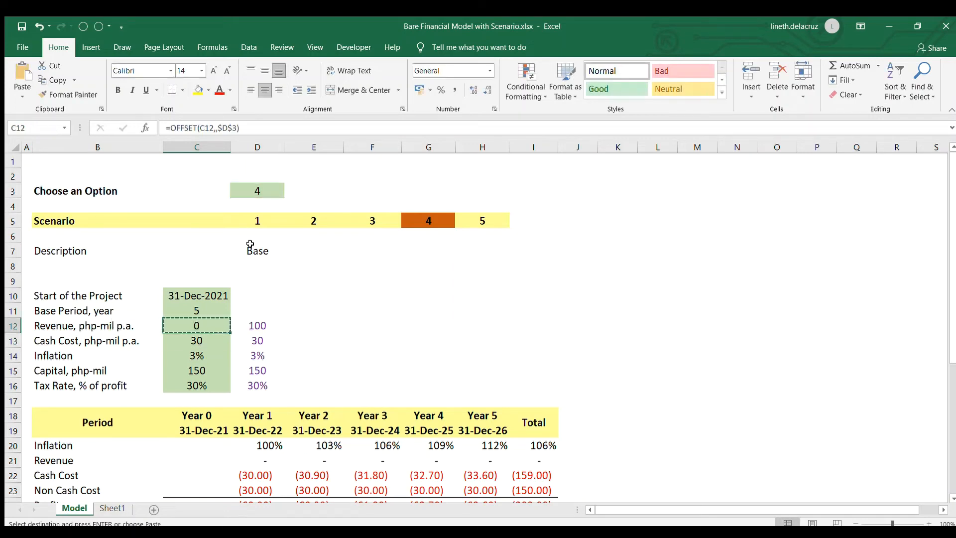
pyautogui.press('F2')
pyautogui.press('Escape')
pyautogui.press('Down')
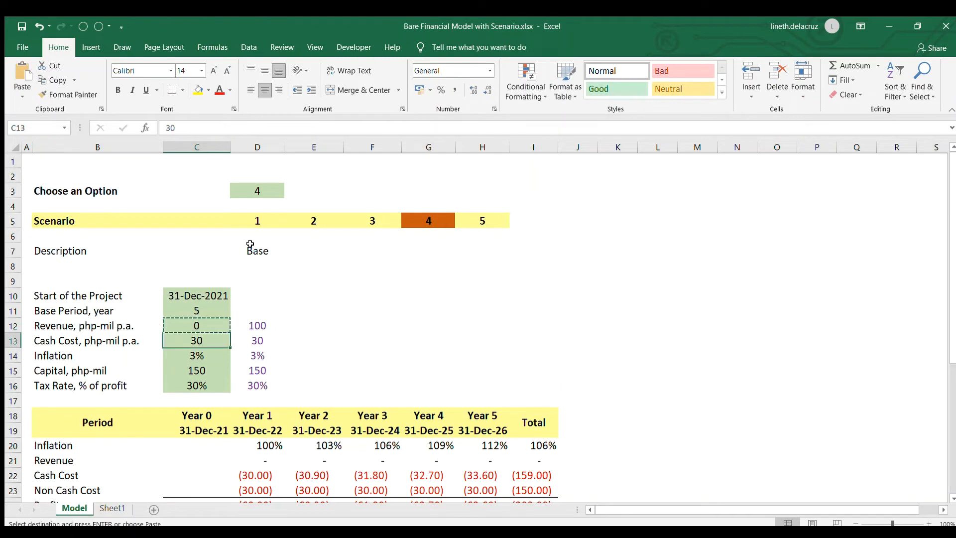
pyautogui.hotkey('shift', 'Down')
pyautogui.hotkey('shift', 'Down')
pyautogui.hotkey('shift', 'Down')
pyautogui.hotkey('ctrl', 'v')
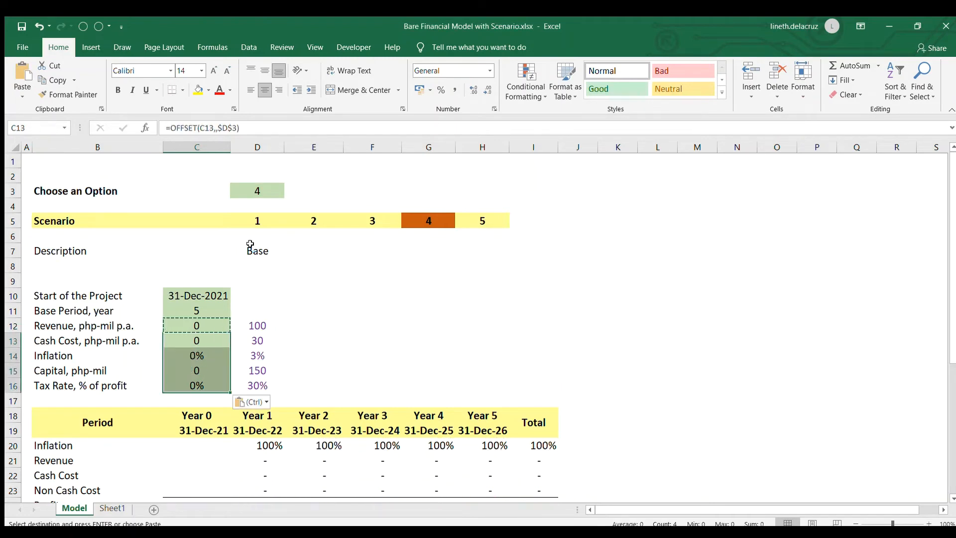
# Step: Set the option in D3 to 1 and check the inputs and projections for the base scenario
pyautogui.press('Up')
pyautogui.press('Right')
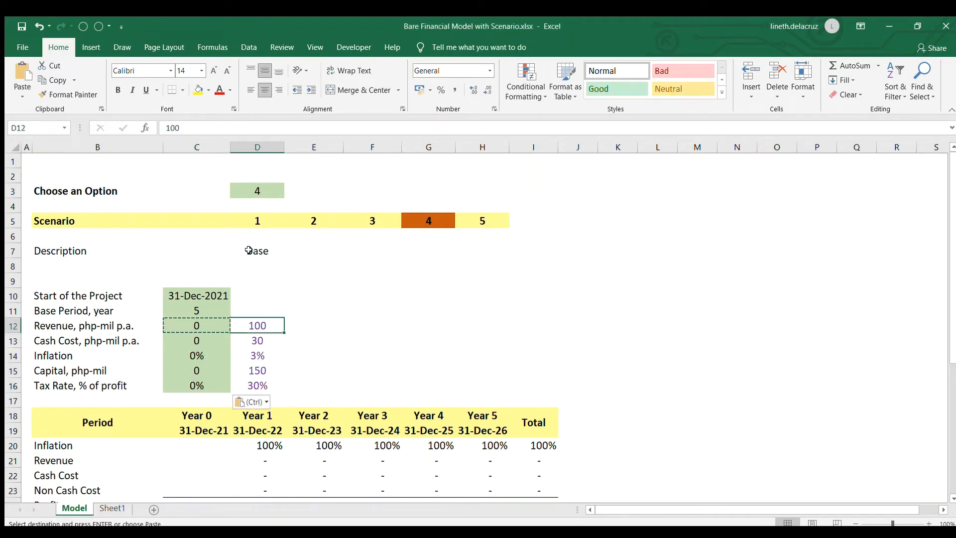
pyautogui.click(256, 197)
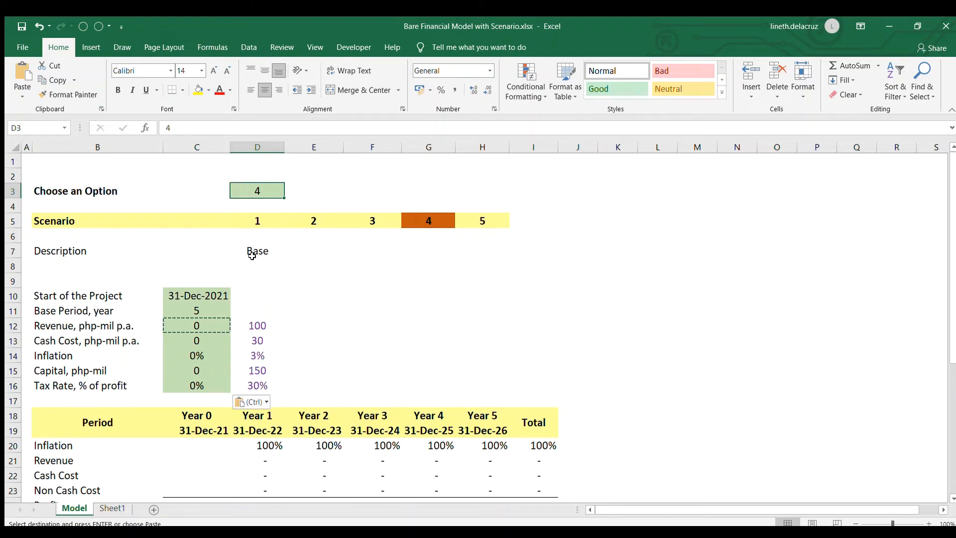
pyautogui.write('1')
pyautogui.press('Return')
pyautogui.scroll(-5, 290, 393)
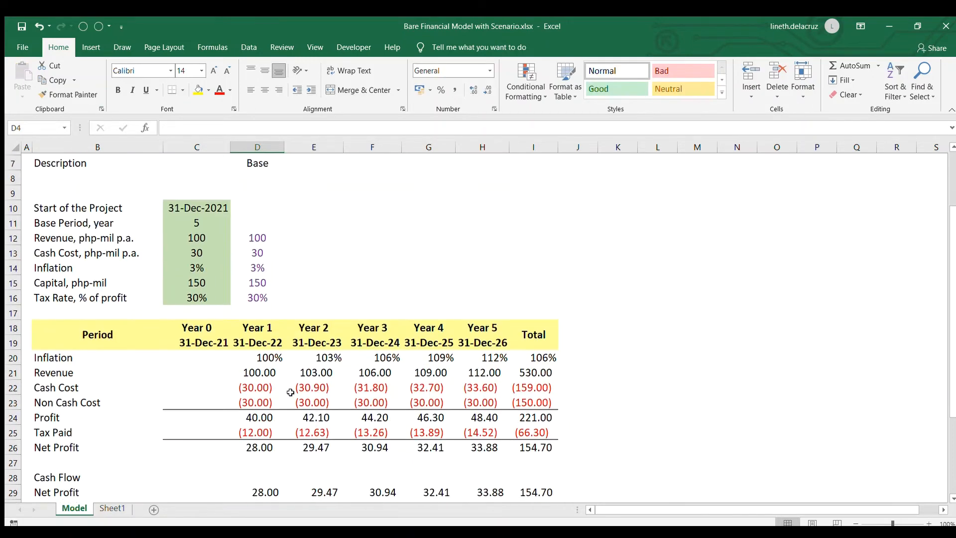
pyautogui.scroll(4, 272, 413)
pyautogui.scroll(1, 273, 413)
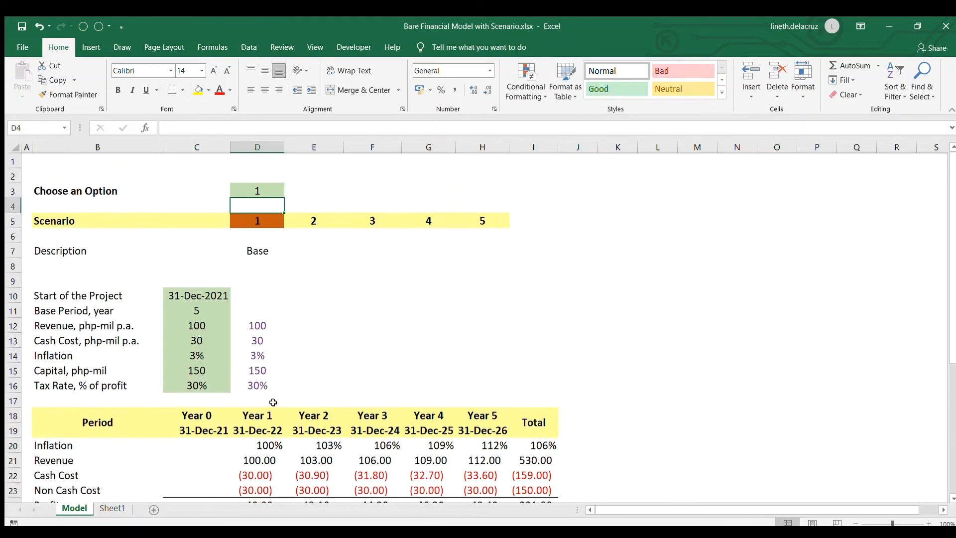
pyautogui.click(256, 324)
# Step: Describe scenario 2 with "Revenue is 150" in E7 and "Cost is 50" in E8
pyautogui.click(298, 251)
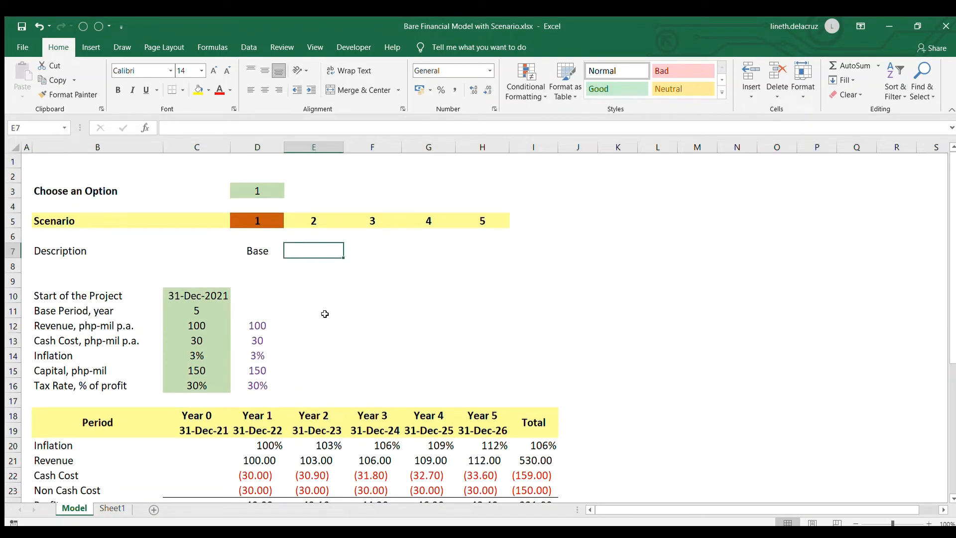
pyautogui.write('Re')
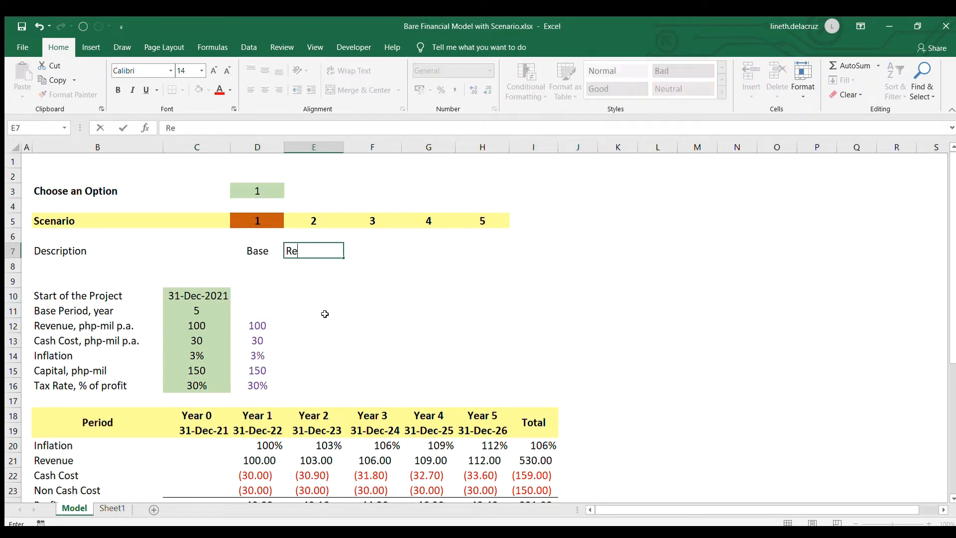
pyautogui.write('vnue i')
pyautogui.press('BackSpace')
pyautogui.press('BackSpace')
pyautogui.press('BackSpace')
pyautogui.write('enue is 150')
pyautogui.press('Return')
pyautogui.write('Cos')
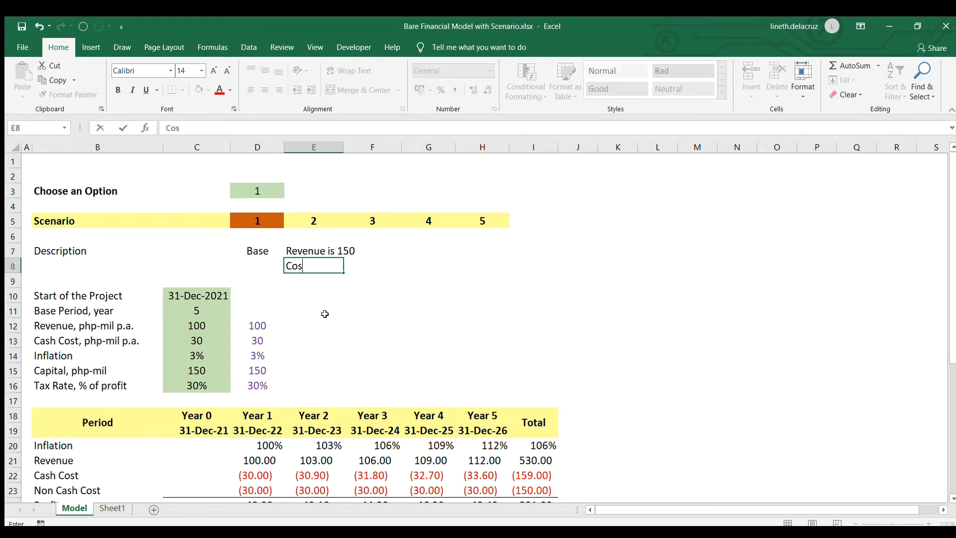
pyautogui.write('t is 50')
pyautogui.press('Return')
# Step: Enter scenario 2's revenue of 150 in E12 and cash cost of 50 in E13
pyautogui.press('Return')
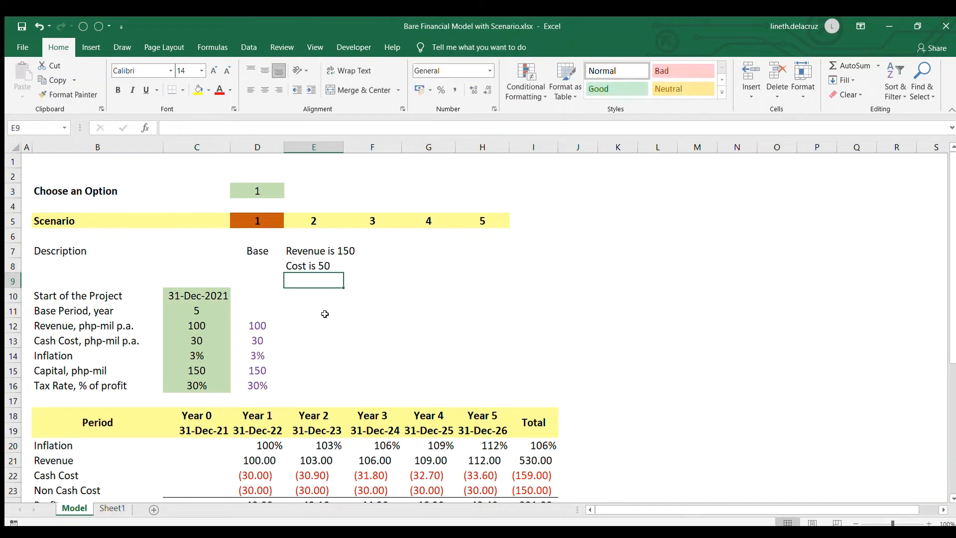
pyautogui.press('Return')
pyautogui.press('Return')
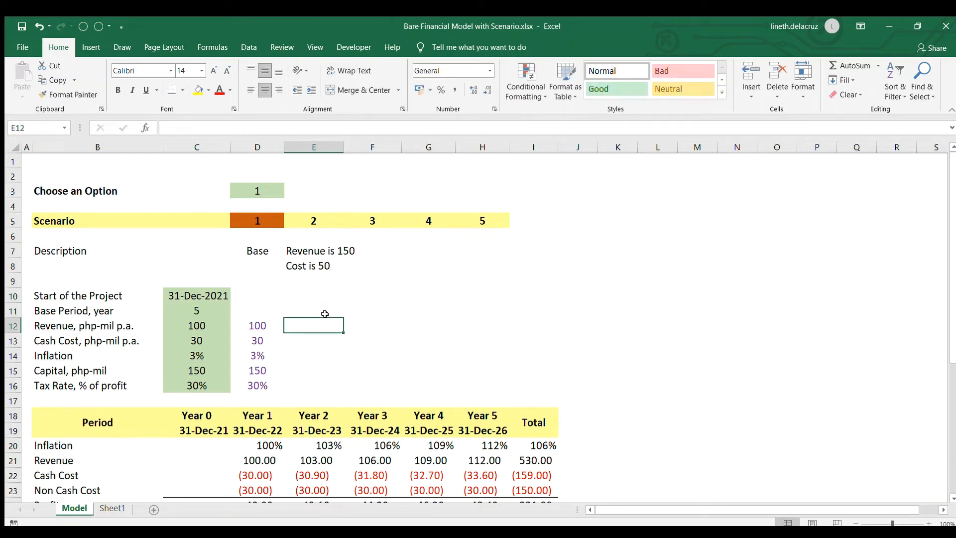
pyautogui.write('150')
pyautogui.press('Return')
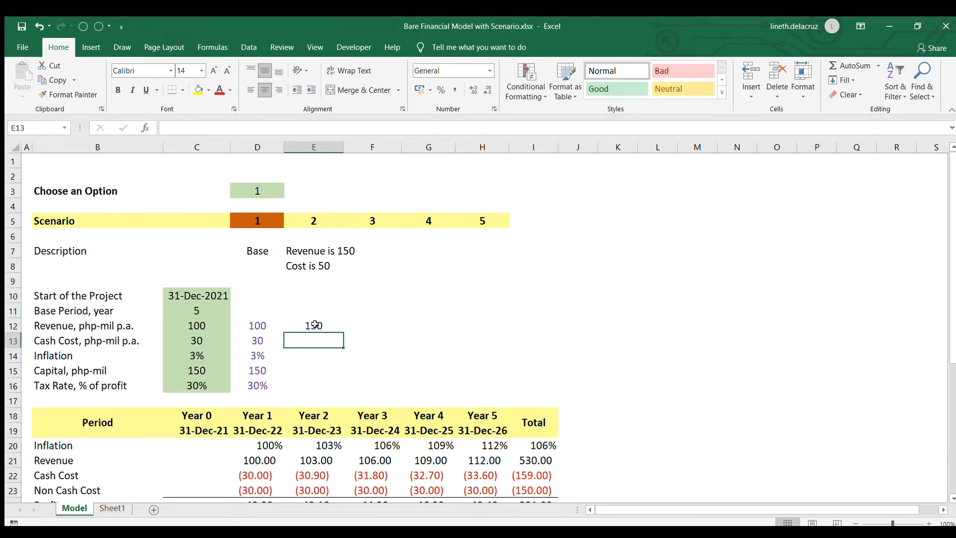
pyautogui.write('50')
pyautogui.press('Return')
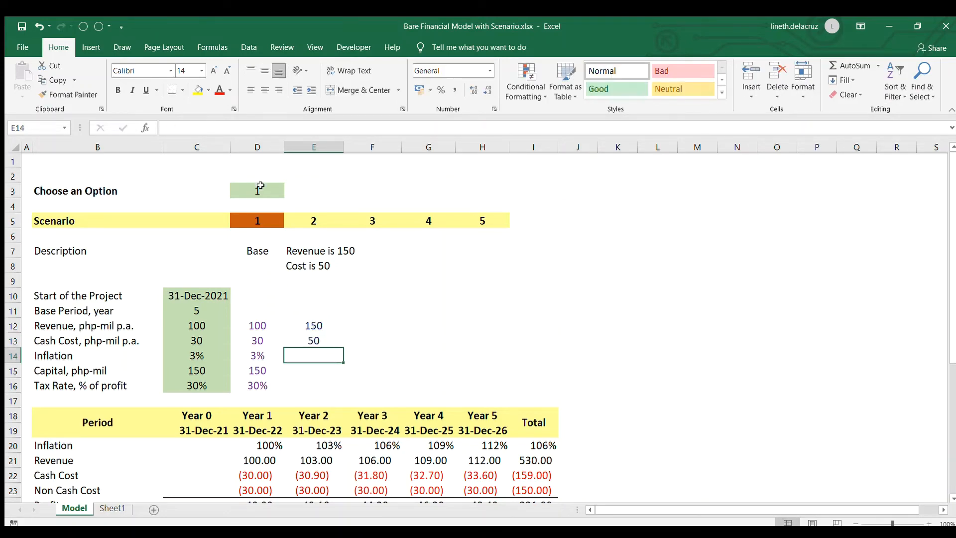
# Step: Set the option in D3 to 2 and check the inflation input in C14
pyautogui.click(260, 188)
pyautogui.write('2')
pyautogui.press('Return')
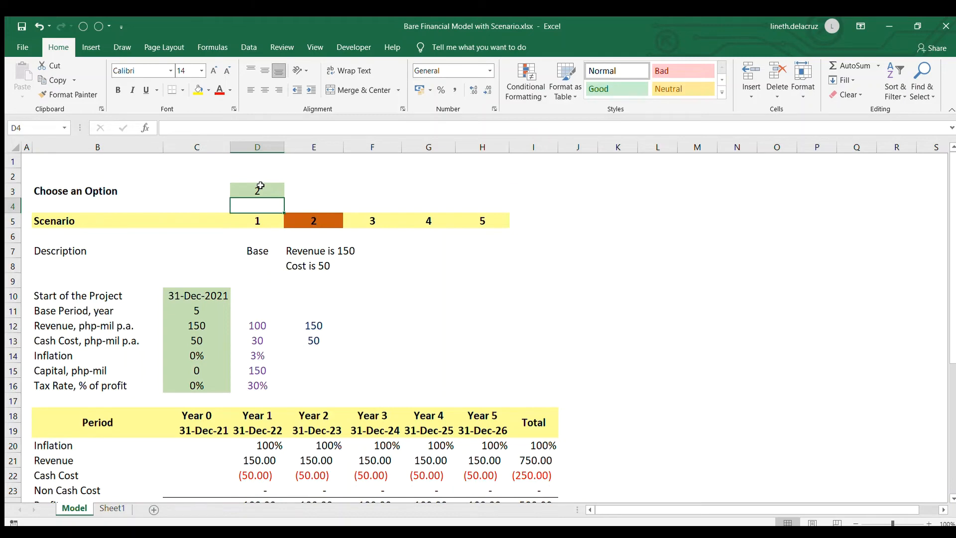
pyautogui.click(183, 354)
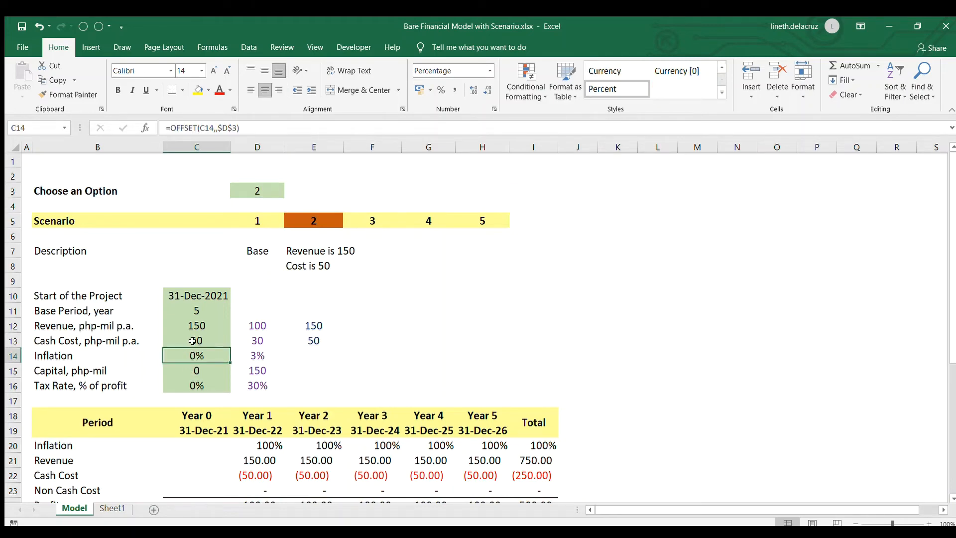
# Step: Change C12's formula to =IF(OFFSET(C12,,$D$3)="",D12,OFFSET(C12,,$D$3)) so blank scenario inputs fall back to the base value
pyautogui.click(196, 325)
pyautogui.press('F2')
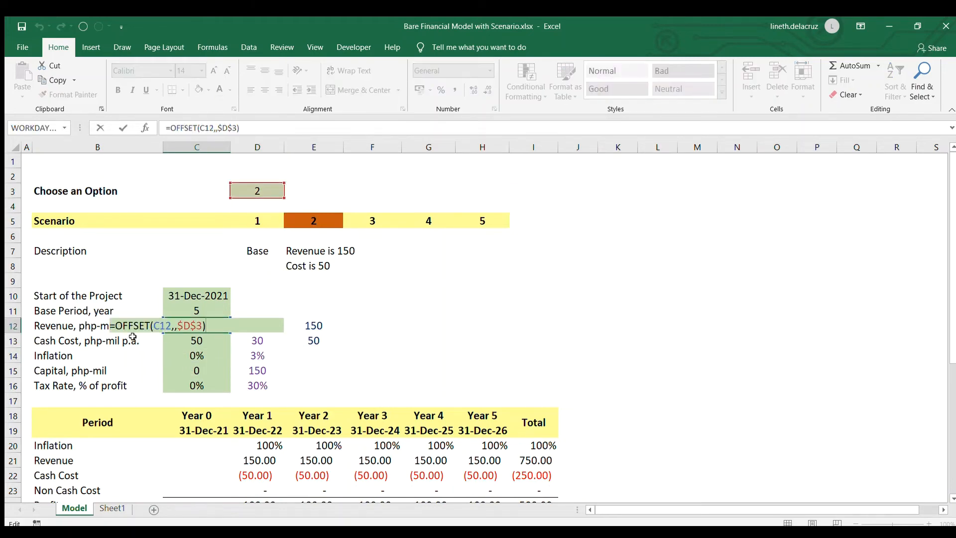
pyautogui.click(117, 325)
pyautogui.write('if(')
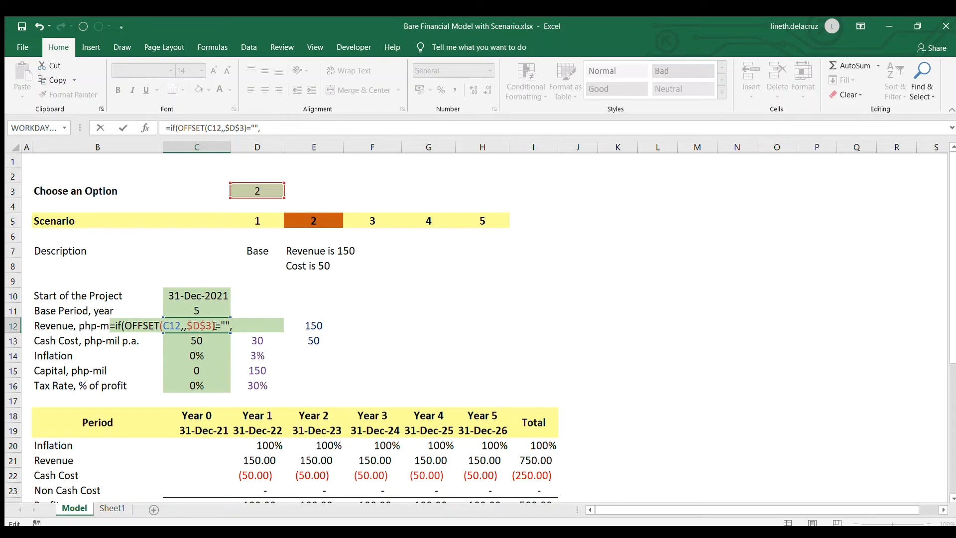
pyautogui.click(252, 325)
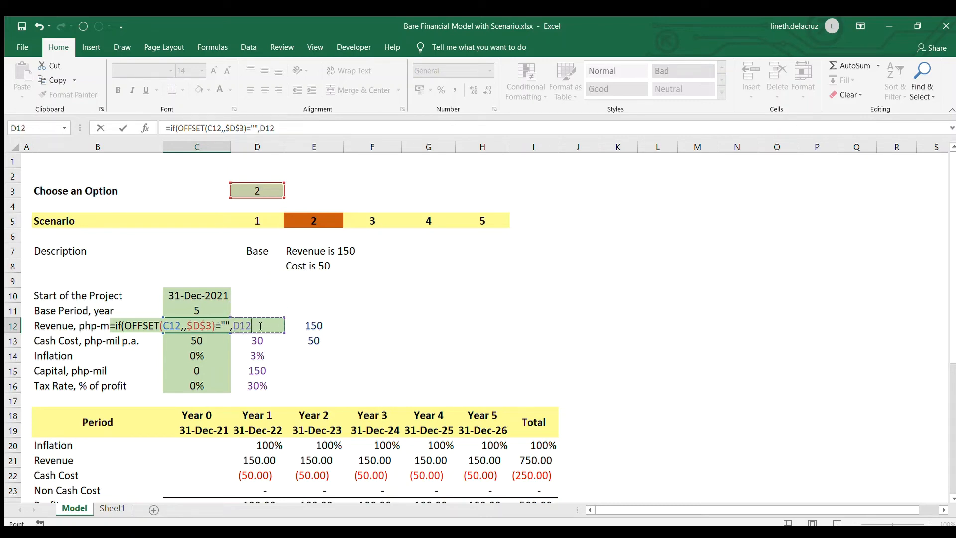
pyautogui.write(',')
pyautogui.moveTo(123, 325); pyautogui.dragTo(212, 323)
pyautogui.hotkey('ctrl', 'c')
pyautogui.click(270, 326)
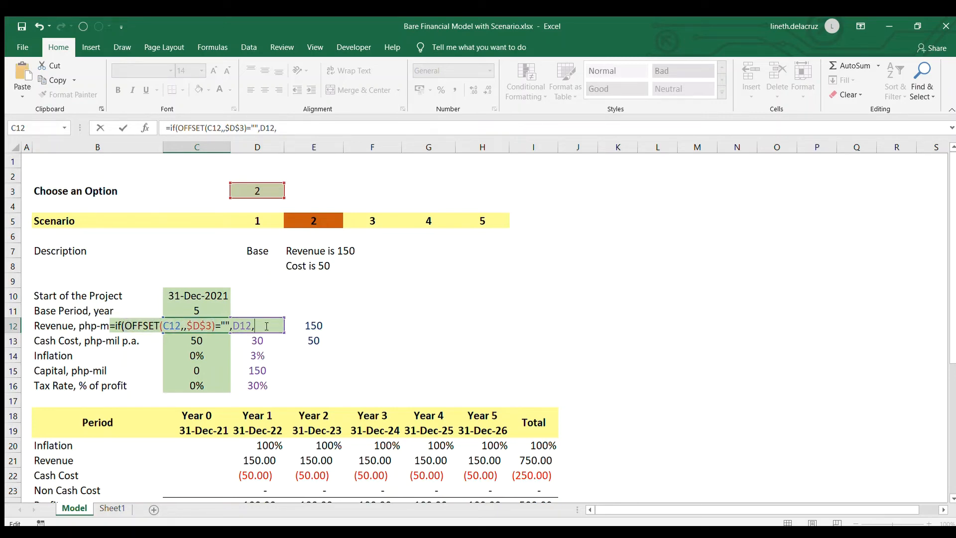
pyautogui.hotkey('ctrl', 'v')
pyautogui.write(')')
pyautogui.press('Return')
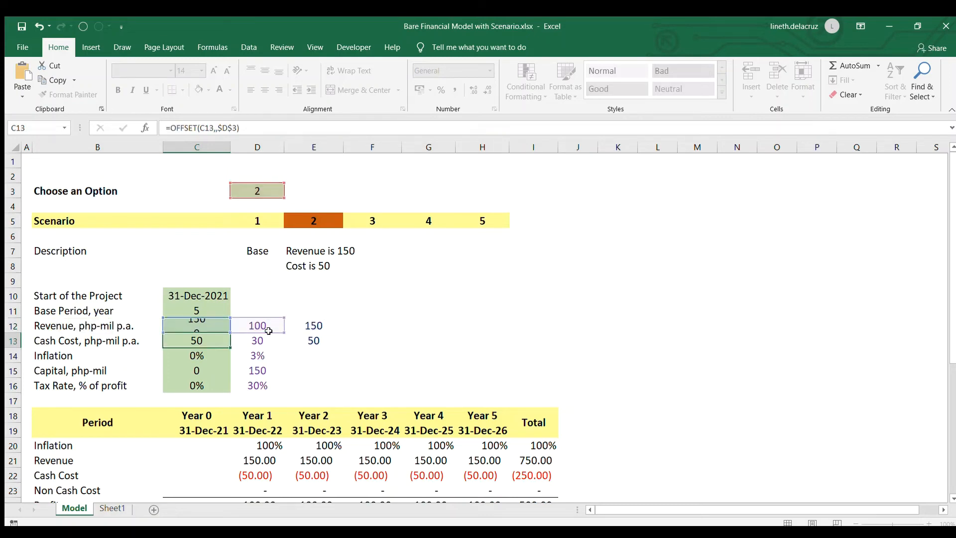
# Step: Copy the IF formula from C12 down to C13:C16 and check the projections and NPV for scenario 2
pyautogui.press('Up')
pyautogui.press('F2')
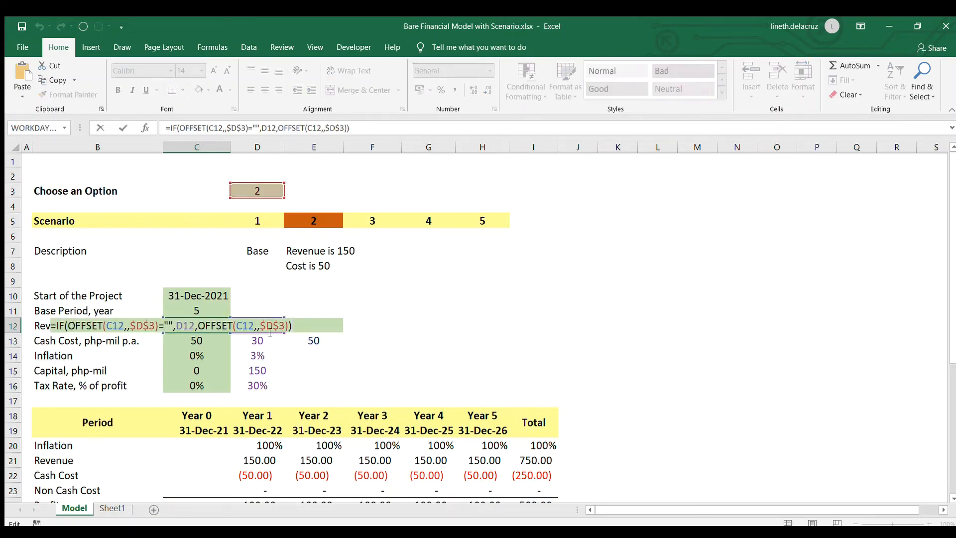
pyautogui.hotkey('ctrl', 'Return')
pyautogui.hotkey('ctrl', 'c')
pyautogui.press('Down')
pyautogui.hotkey('ctrl', 'shift', 'Down')
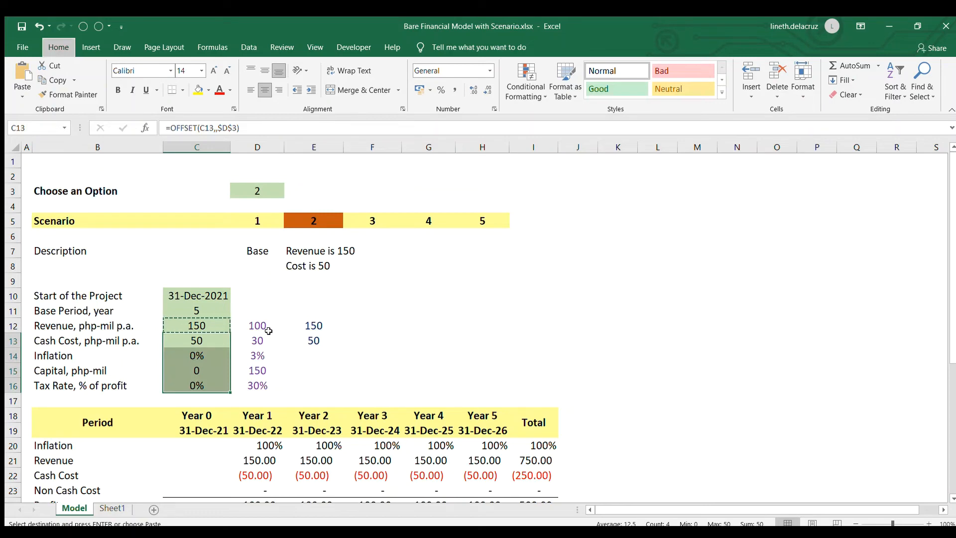
pyautogui.hotkey('ctrl', 'v')
pyautogui.click(291, 338)
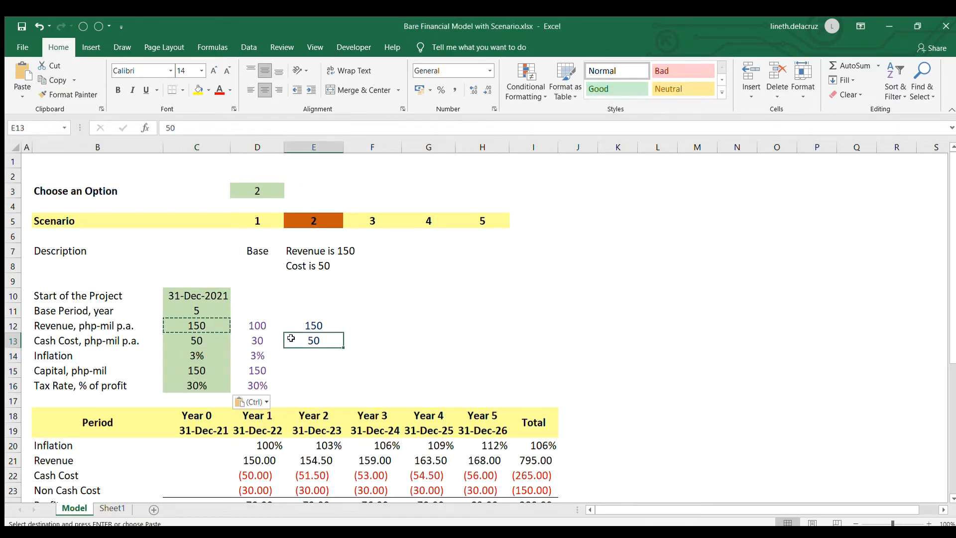
pyautogui.scroll(-3, 348, 393)
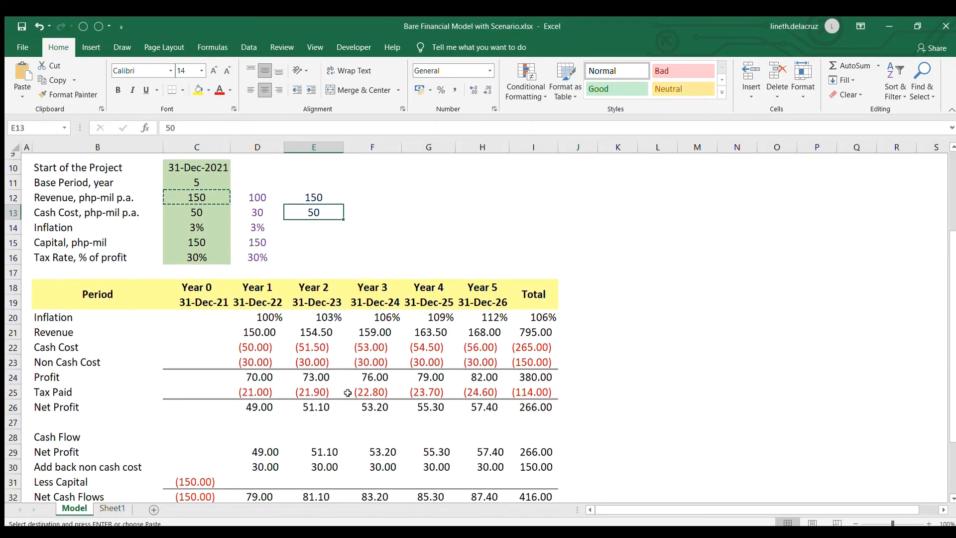
pyautogui.scroll(-3, 347, 392)
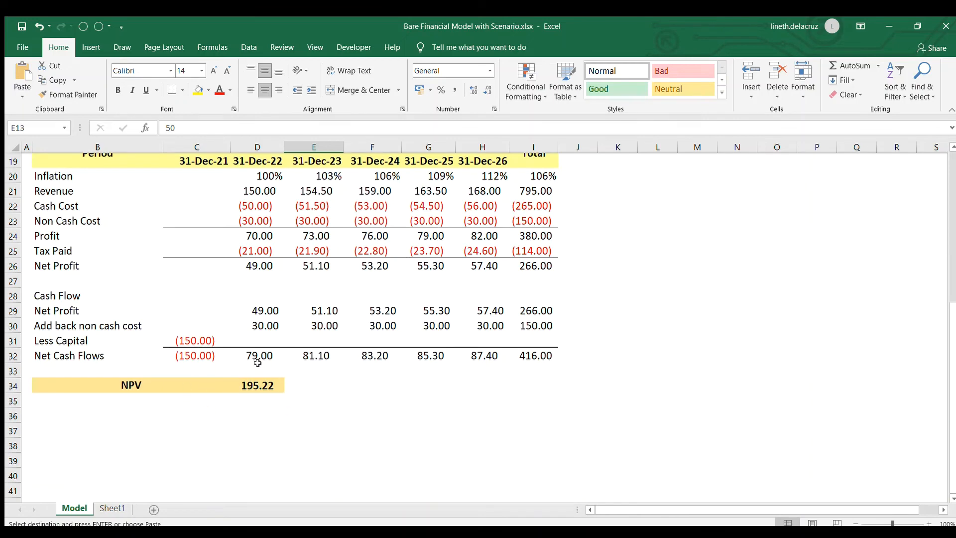
pyautogui.scroll(6, 247, 382)
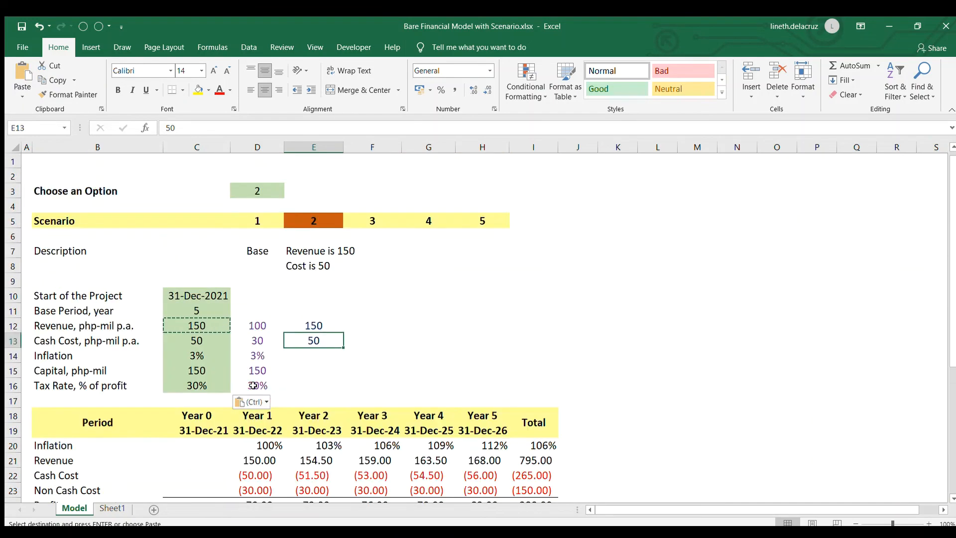
# Step: Describe scenario 3 as "Inflation is 1%" in F7
pyautogui.click(272, 189)
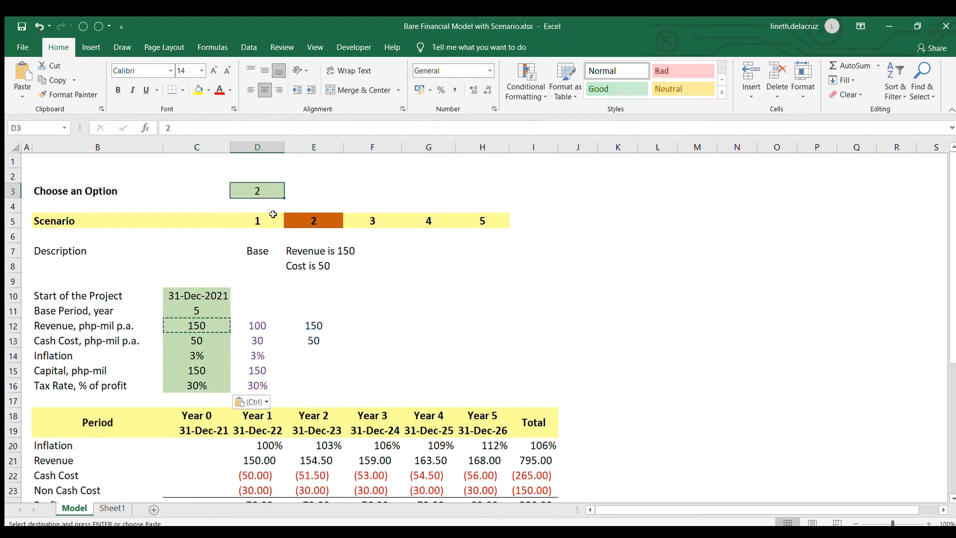
pyautogui.click(379, 254)
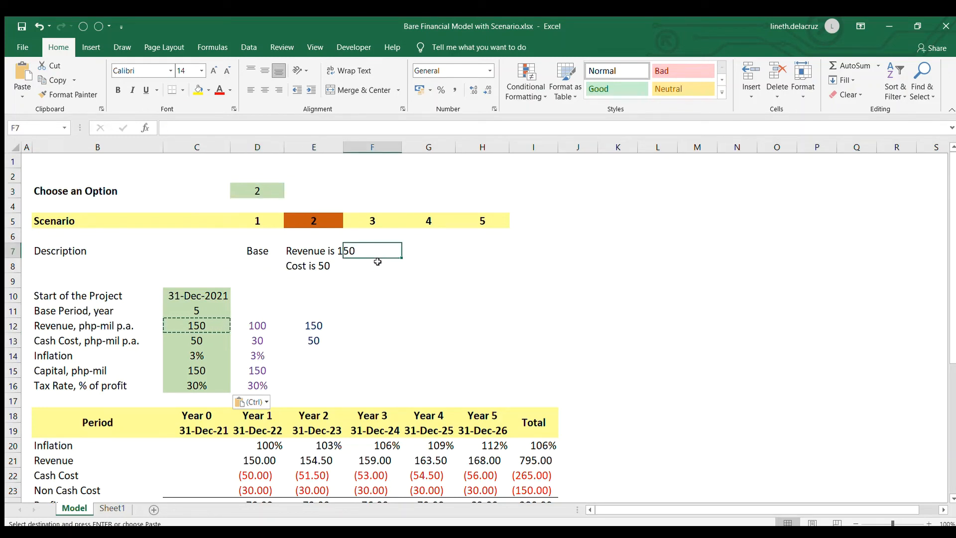
pyautogui.doubleClick(378, 259)
pyautogui.write('Inflatio')
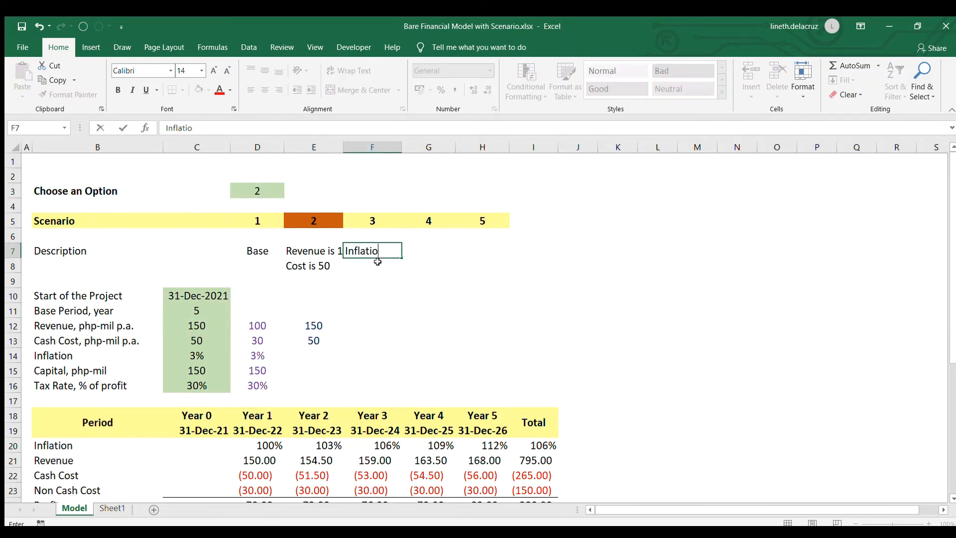
pyautogui.write('n is 1%')
pyautogui.press('Return')
# Step: Enter scenario 3's inflation of 1% in F14
pyautogui.press('Down')
pyautogui.press('Down')
pyautogui.press('Down')
pyautogui.press('Down')
pyautogui.press('Down')
pyautogui.press('Down')
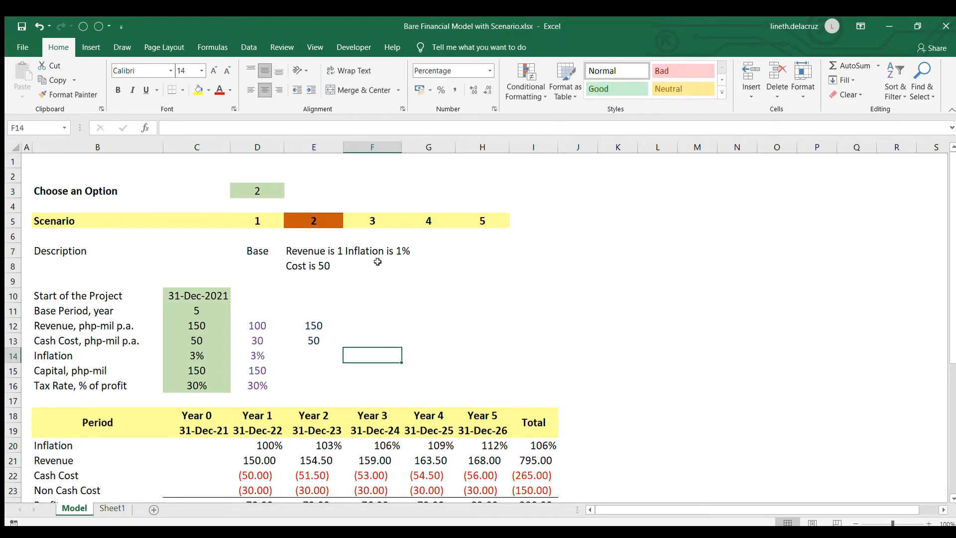
pyautogui.write('1%')
pyautogui.press('Return')
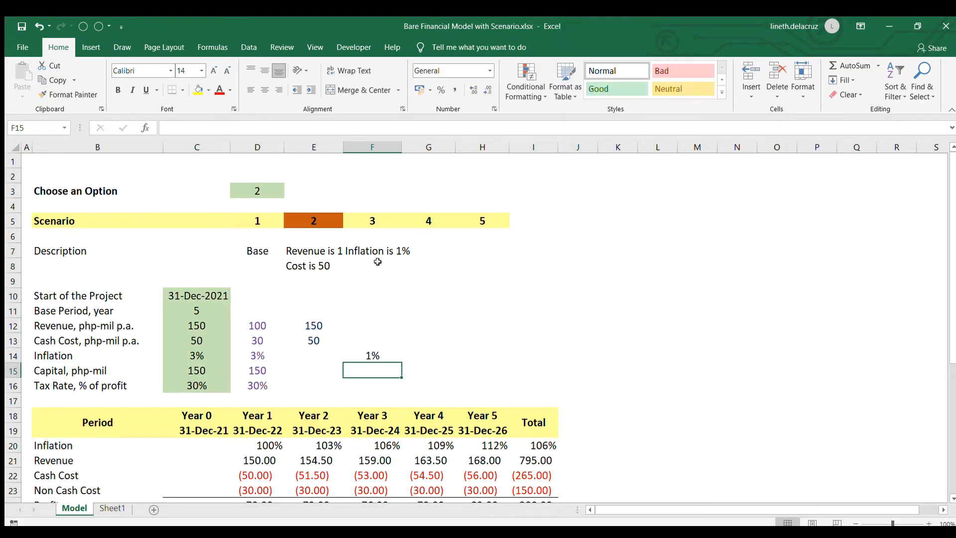
# Step: Set the option in D3 to 3 and check the projections and NPV for scenario 3
pyautogui.click(253, 190)
pyautogui.write('3')
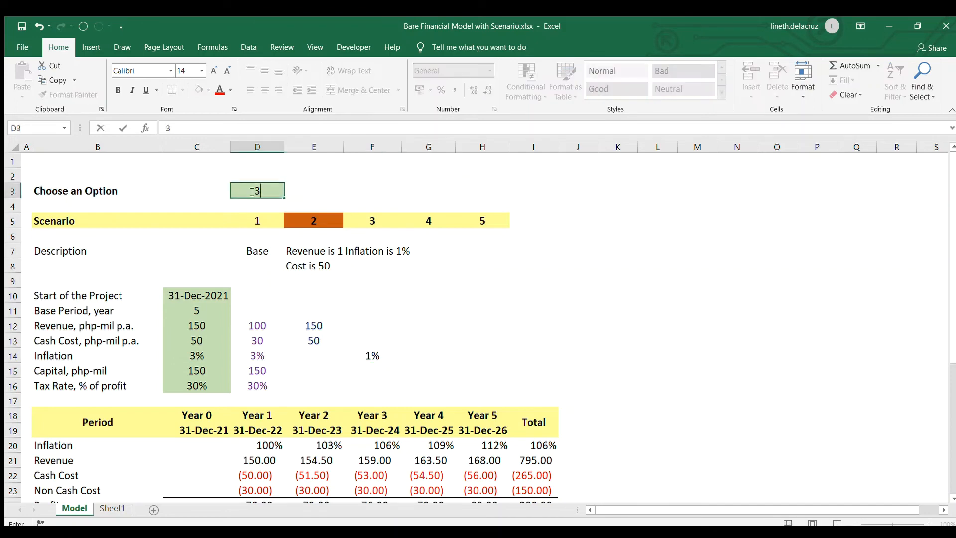
pyautogui.press('Return')
pyautogui.scroll(-4, 319, 363)
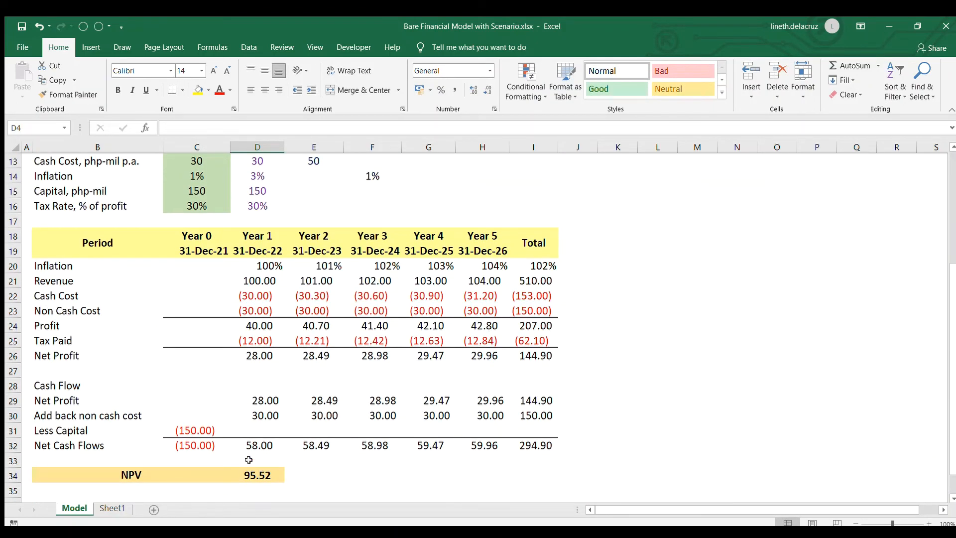
# Step: Describe scenario 4 as "Tax Rate is 20%" in G7
pyautogui.scroll(3, 249, 459)
pyautogui.click(418, 211)
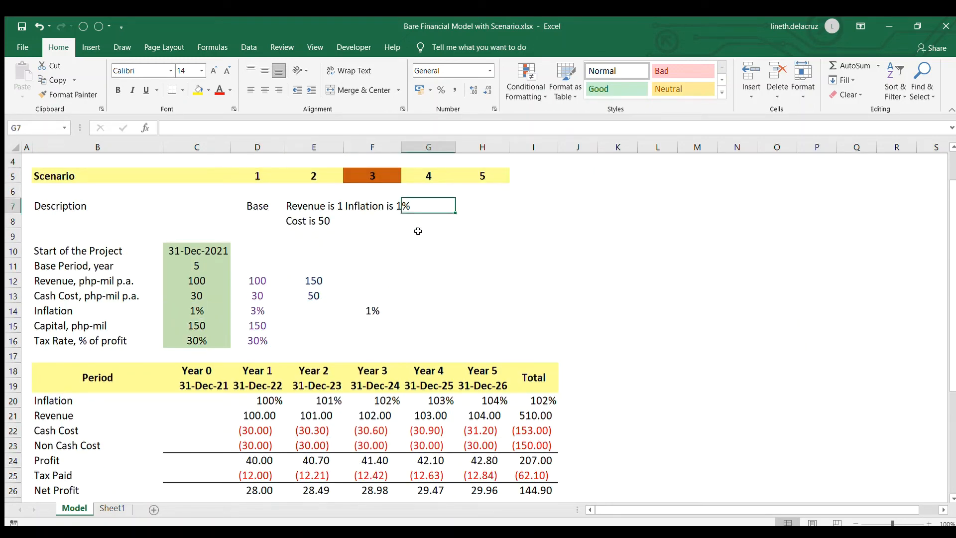
pyautogui.write('T')
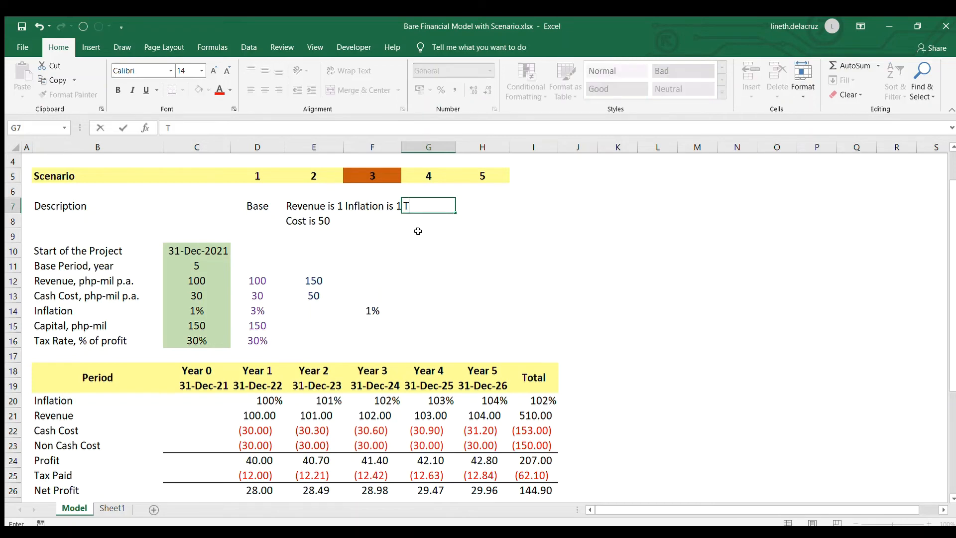
pyautogui.write('ax Rate is 20')
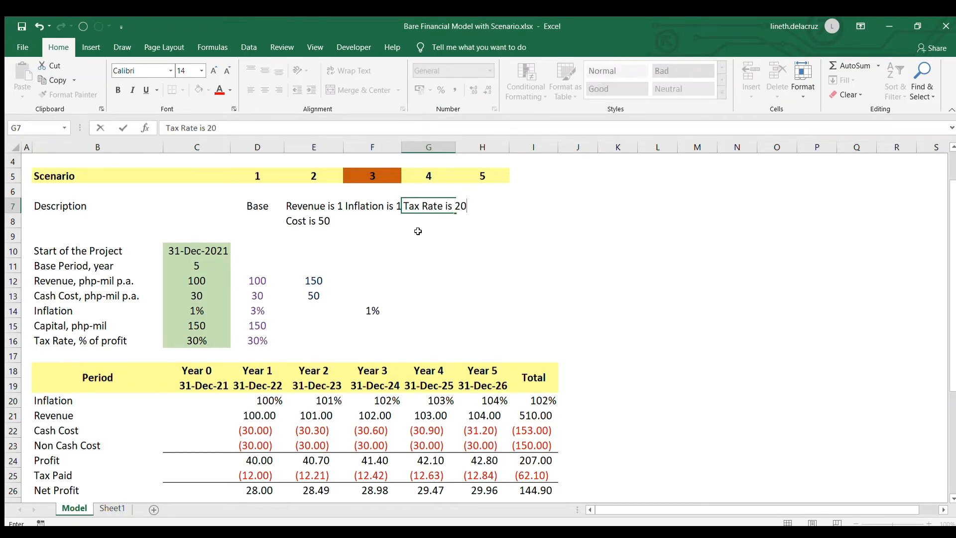
pyautogui.write('%')
pyautogui.press('Return')
# Step: Enter scenario 4's tax rate of 20% in G16
pyautogui.press('Down')
pyautogui.press('Down')
pyautogui.press('Down')
pyautogui.press('Down')
pyautogui.press('Down')
pyautogui.press('Down')
pyautogui.press('Down')
pyautogui.press('Down')
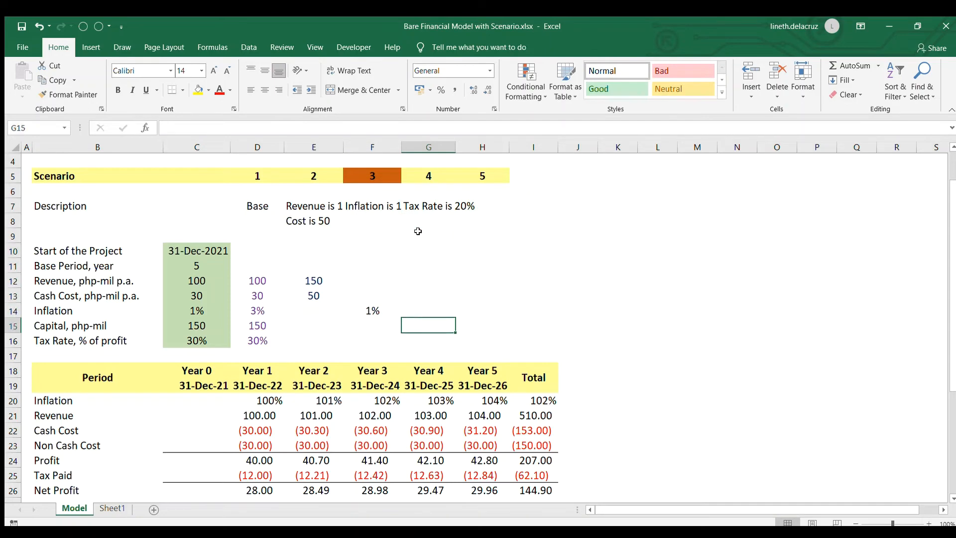
pyautogui.write('20')
pyautogui.press('Return')
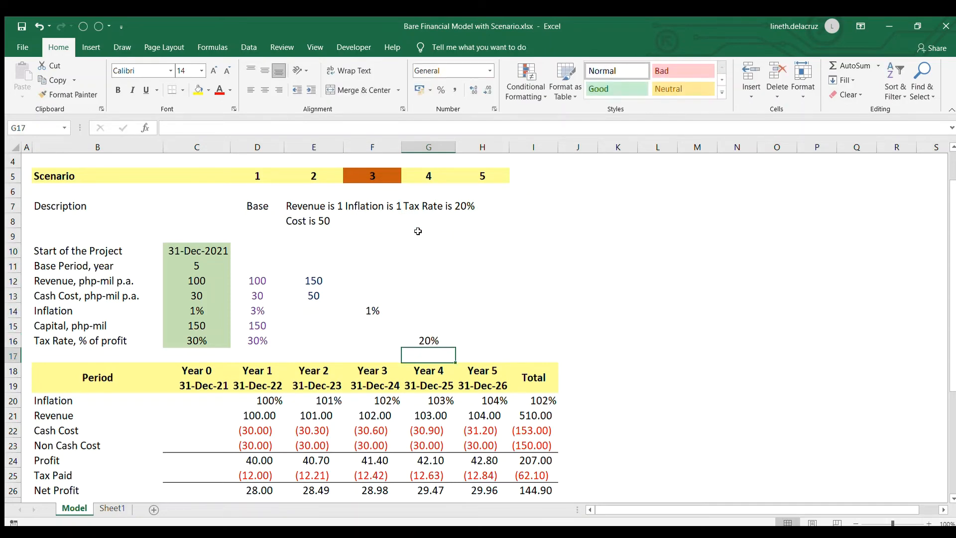
# Step: Set the option in D3 to 4 and check the projections and NPV for scenario 4
pyautogui.scroll(-3, 281, 329)
pyautogui.scroll(4, 281, 329)
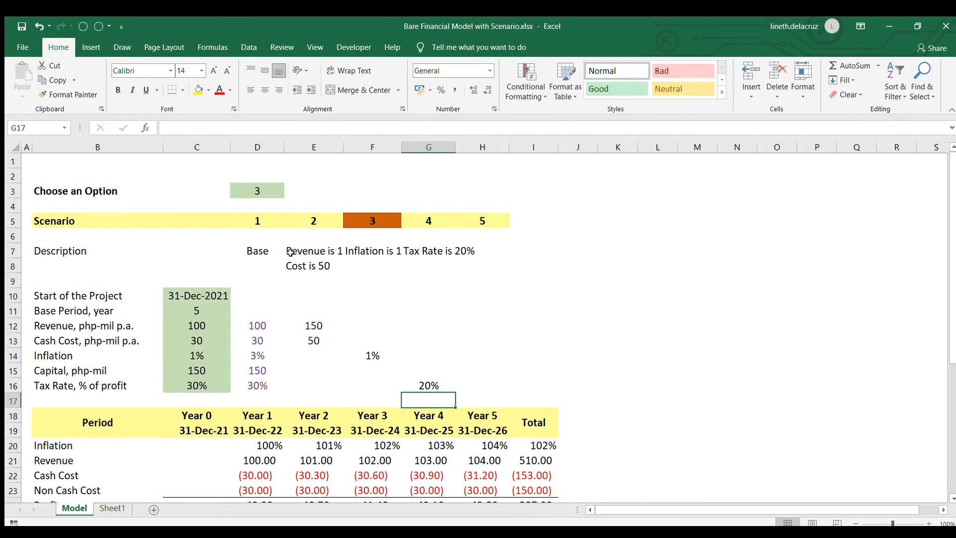
pyautogui.click(273, 192)
pyautogui.write('4')
pyautogui.press('Return')
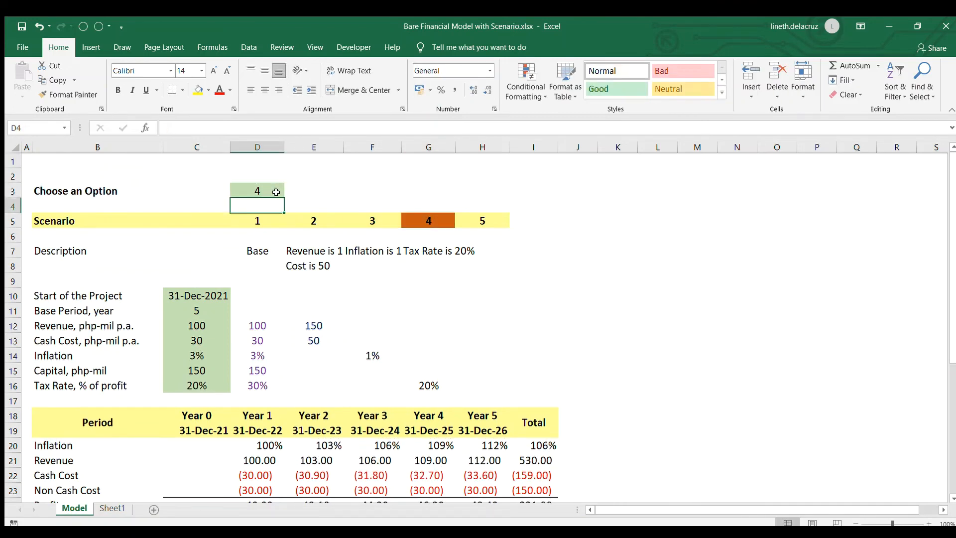
pyautogui.scroll(-5, 274, 306)
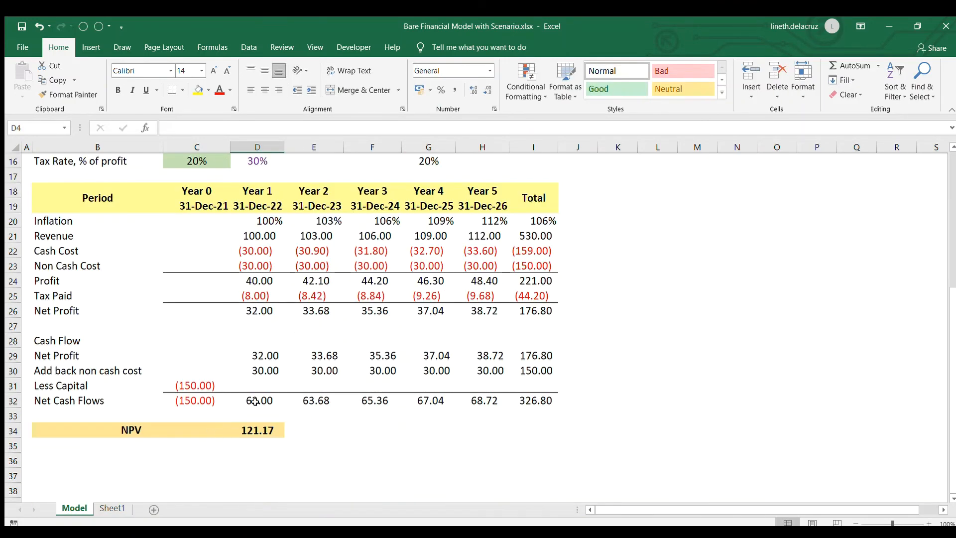
# Step: Describe scenario 5 as "Capital is 250" in H7 and enter its capital of 250 in H15
pyautogui.scroll(5, 255, 402)
pyautogui.click(487, 254)
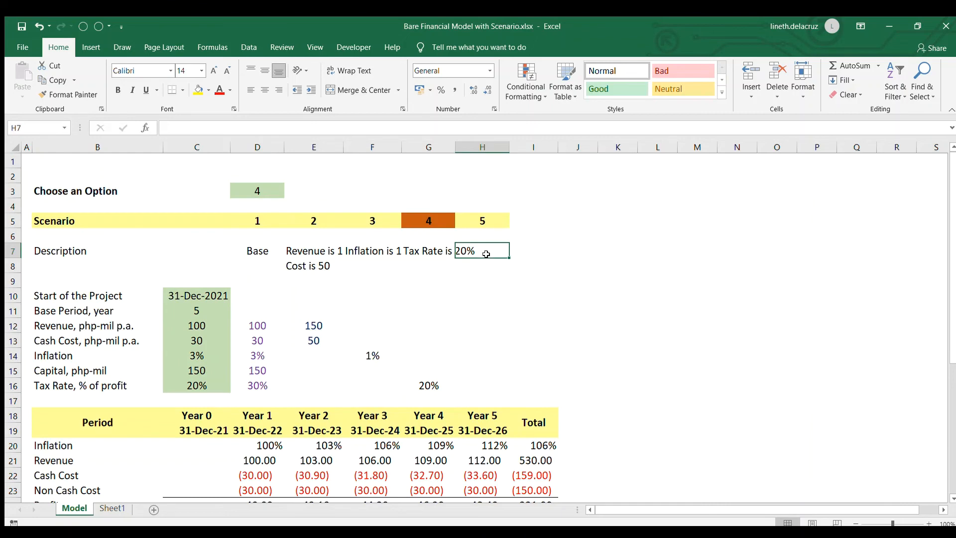
pyautogui.write('Capital')
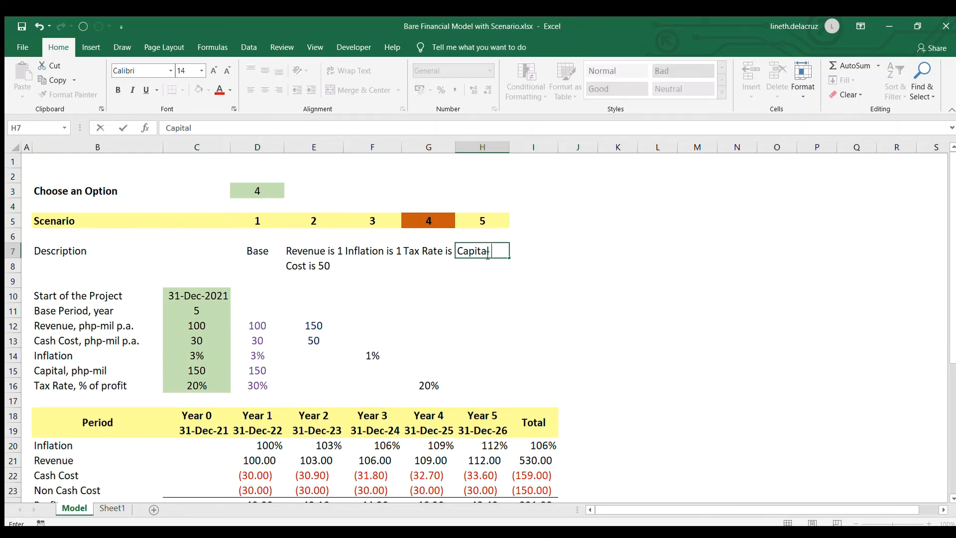
pyautogui.write(' is 250')
pyautogui.press('Return')
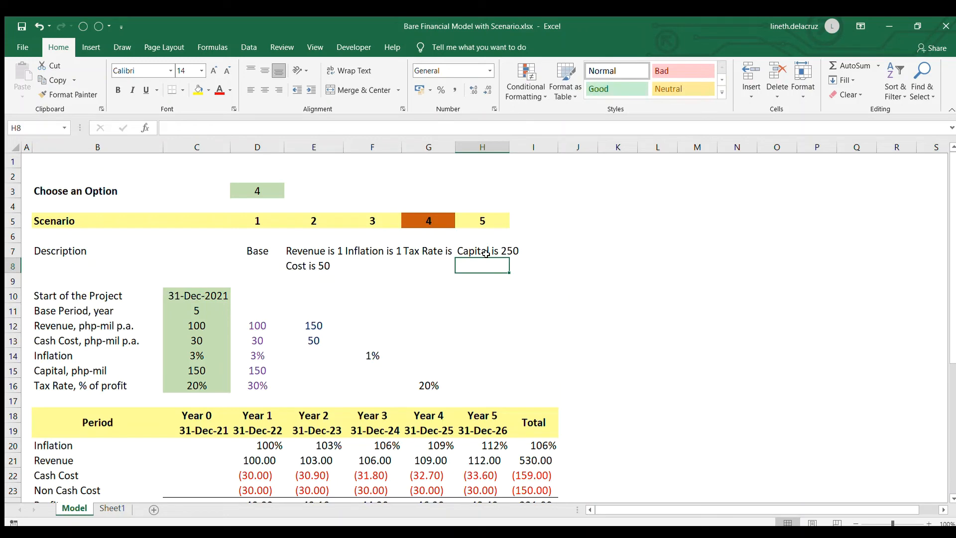
pyautogui.click(469, 368)
pyautogui.write('250')
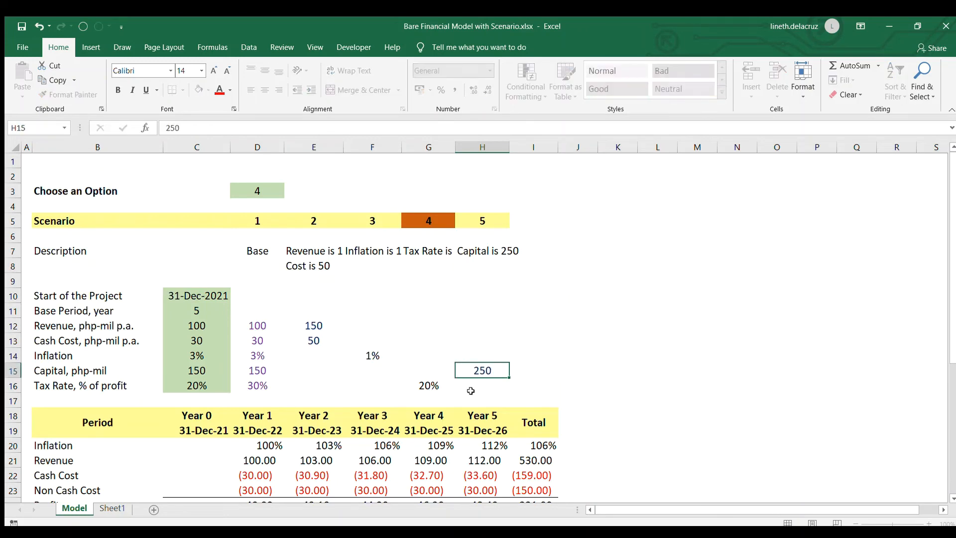
pyautogui.press('Return')
# Step: Set the option in D3 to 5 and check the projections and NPV for scenario 5
pyautogui.click(267, 190)
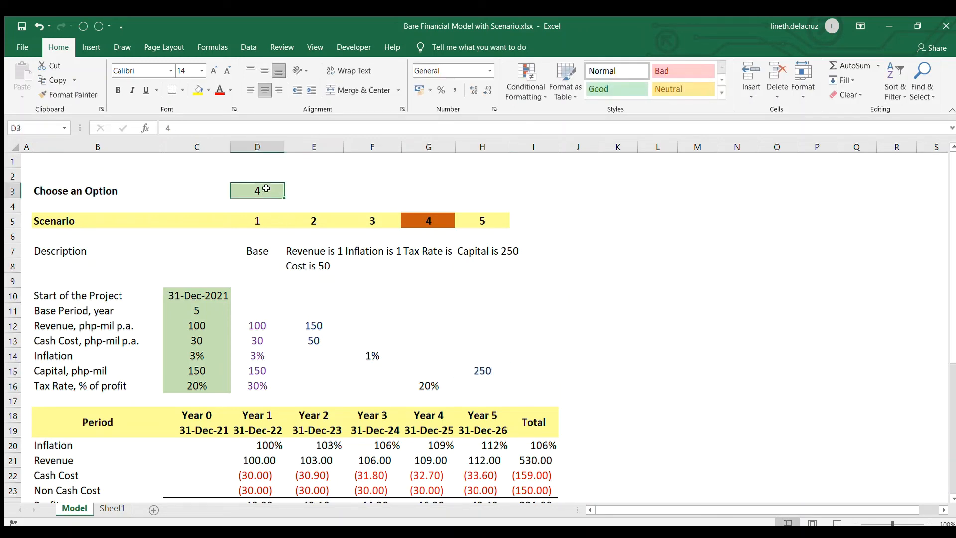
pyautogui.write('5')
pyautogui.press('Return')
pyautogui.scroll(-5, 266, 190)
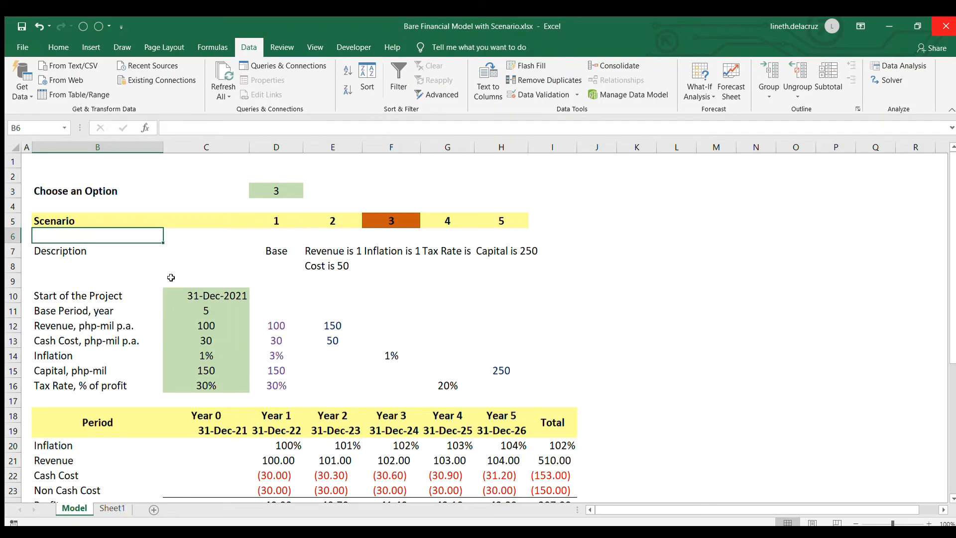
# Step: Label B6 "NPV Result" and add the heading "Current Scenario" in C5
pyautogui.write('NPV Result')
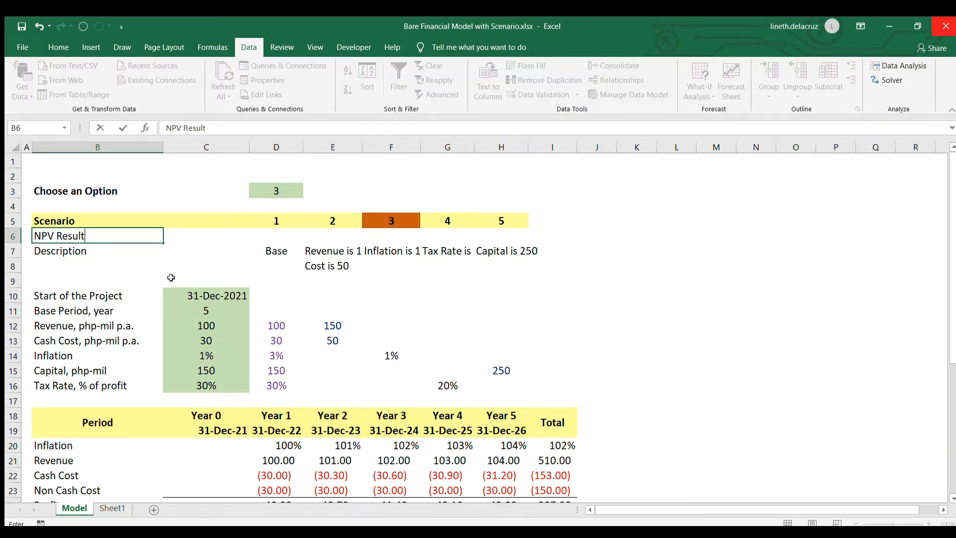
pyautogui.press('Return')
pyautogui.press('Up')
pyautogui.press('Right')
pyautogui.press('Up')
pyautogui.write('Cur')
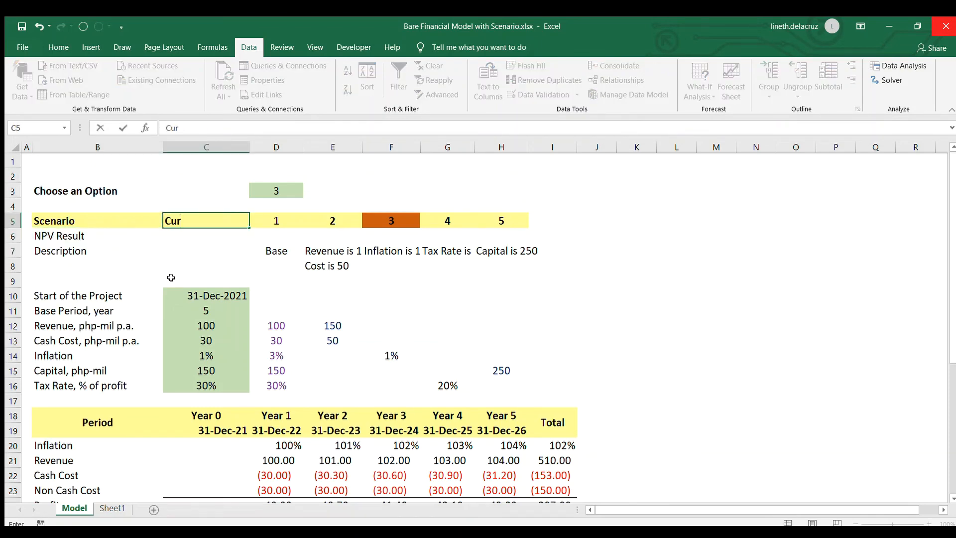
pyautogui.write('rent Scena')
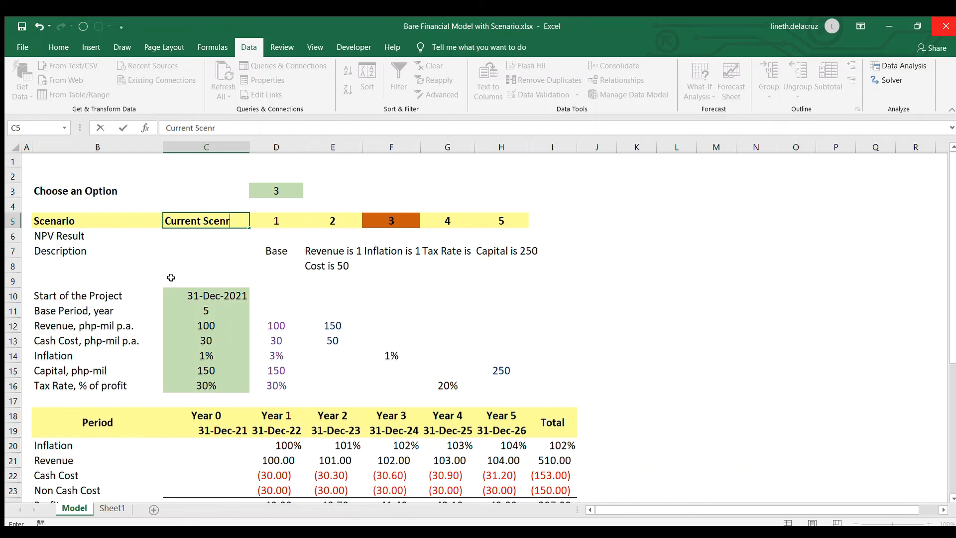
pyautogui.write('rio')
pyautogui.press('Return')
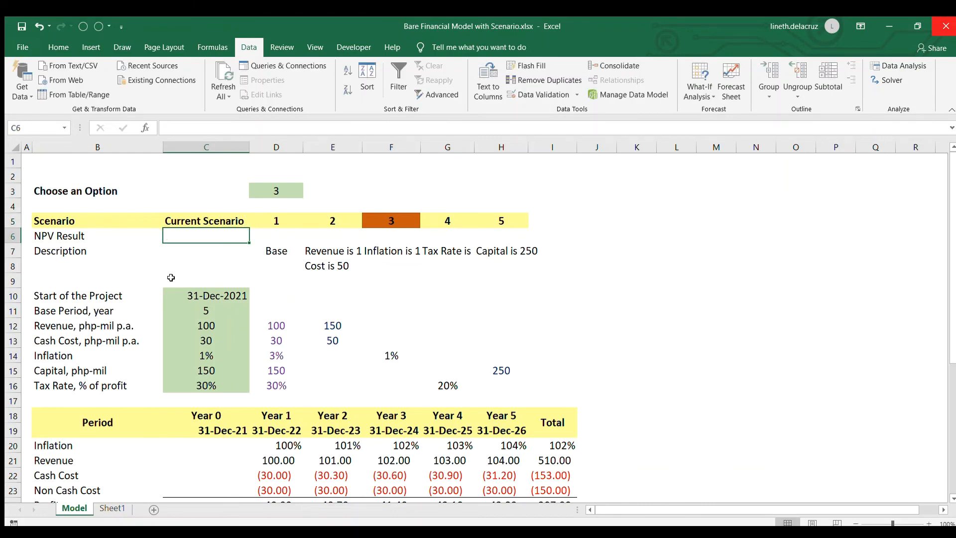
# Step: Link the current scenario's NPV result in C6 to the model's NPV with =D34
pyautogui.write('=')
pyautogui.scroll(-5, 207, 395)
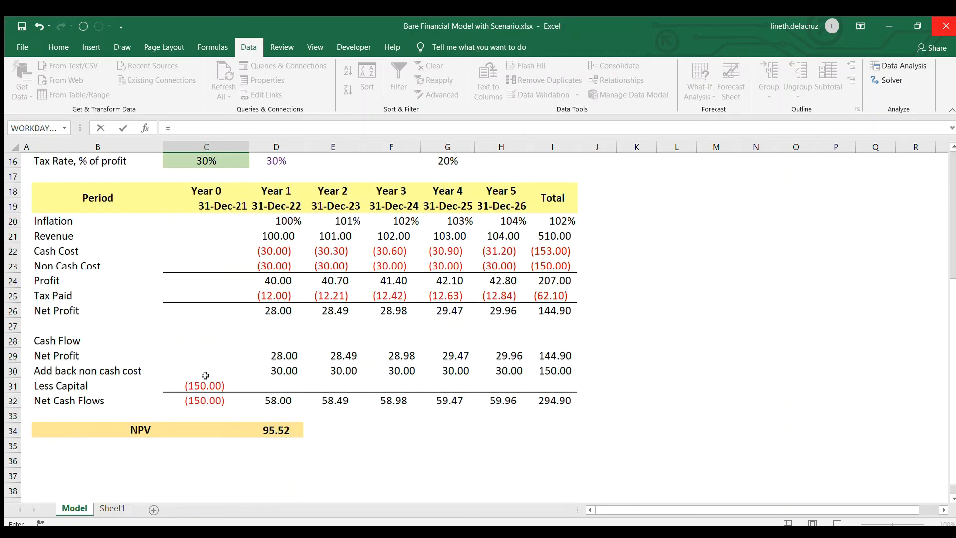
pyautogui.click(280, 429)
pyautogui.hotkey('ctrl', 'Return')
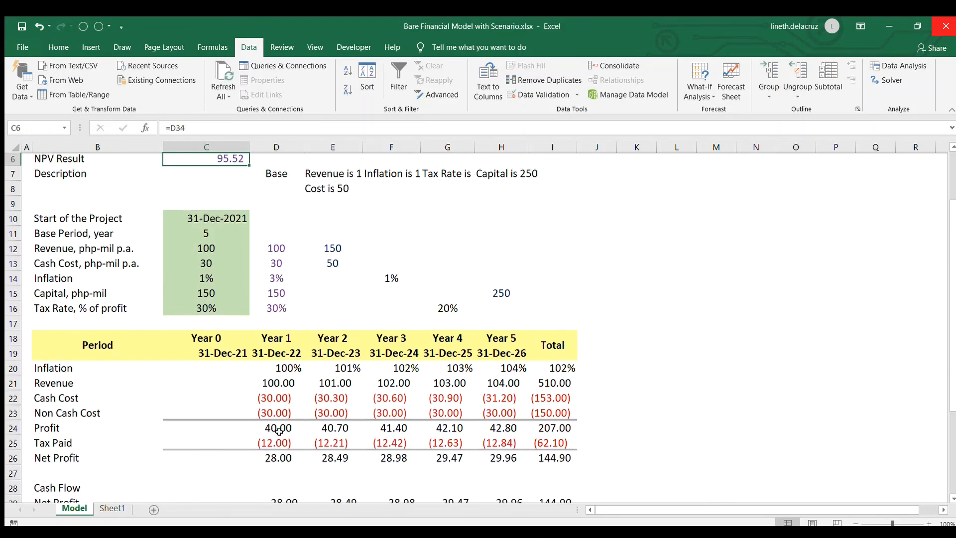
pyautogui.scroll(2, 274, 377)
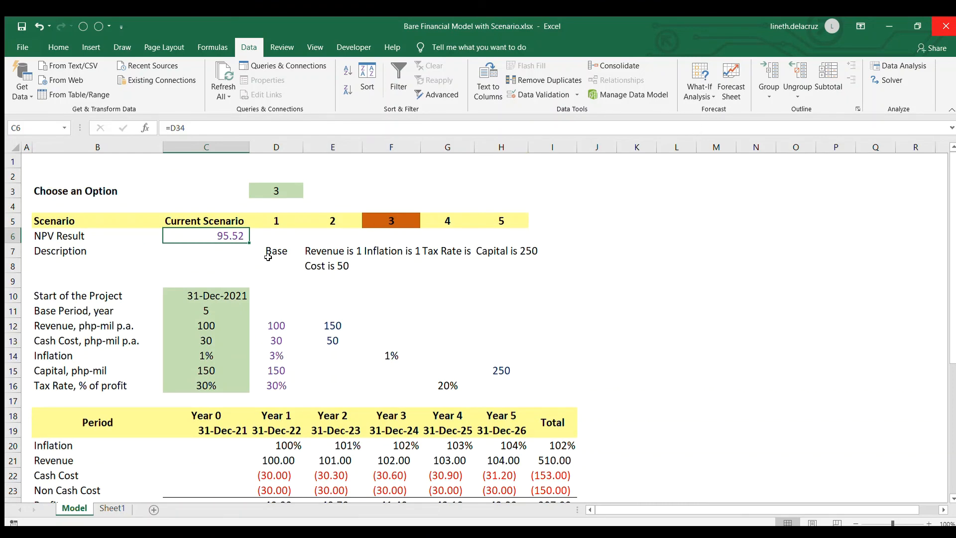
# Step: Create a what-if data table over C5:H6 with D3 as the row input cell to calculate every scenario's NPV
pyautogui.moveTo(214, 219); pyautogui.dragTo(511, 238)
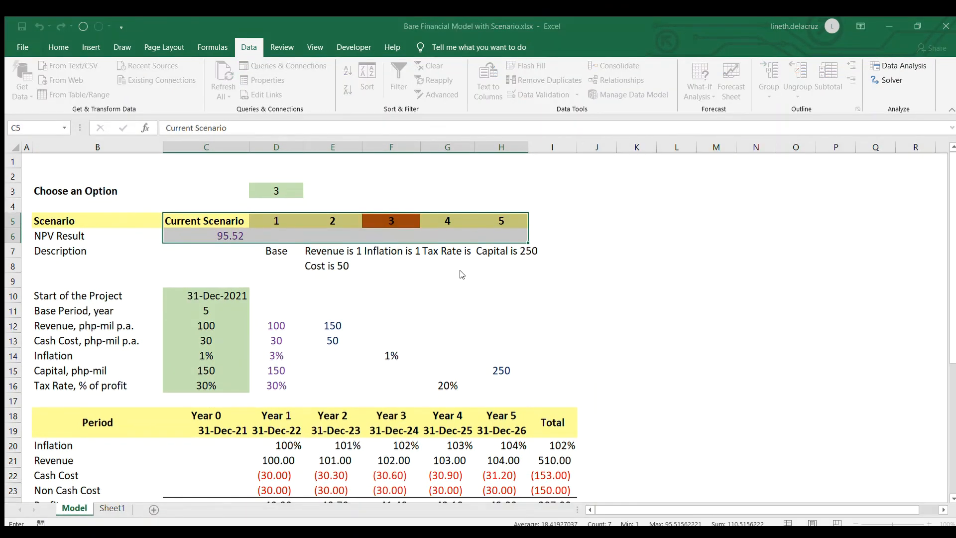
pyautogui.click(259, 191)
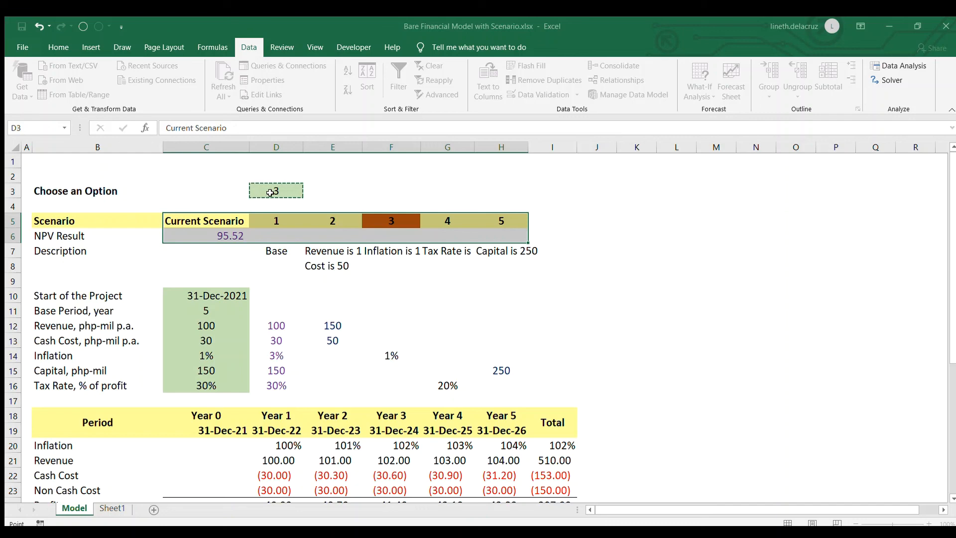
pyautogui.press('Return')
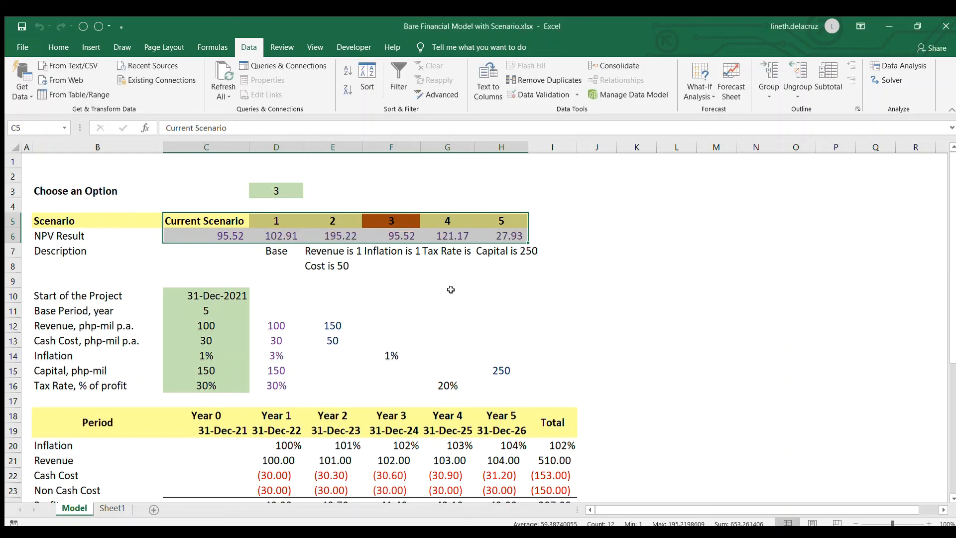
pyautogui.click(324, 225)
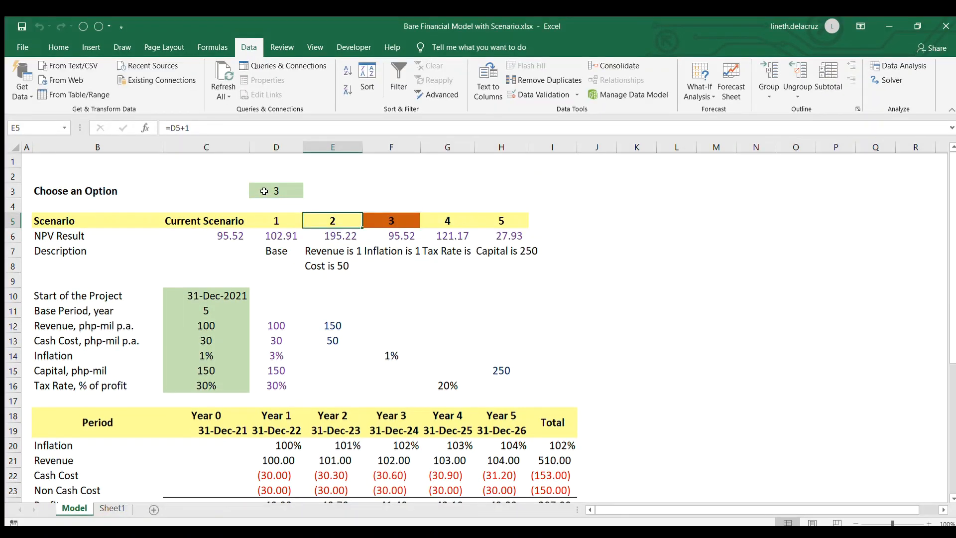
# Step: Set the option in D3 to 1 and compare the current scenario's NPV with the model's NPV and scenario 1's table result
pyautogui.click(264, 191)
pyautogui.write('1')
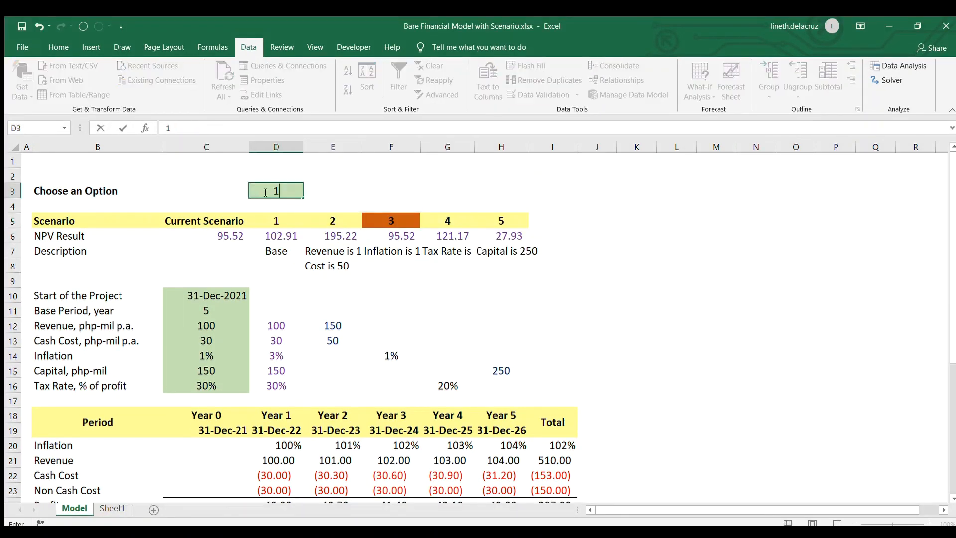
pyautogui.press('Return')
pyautogui.click(236, 233)
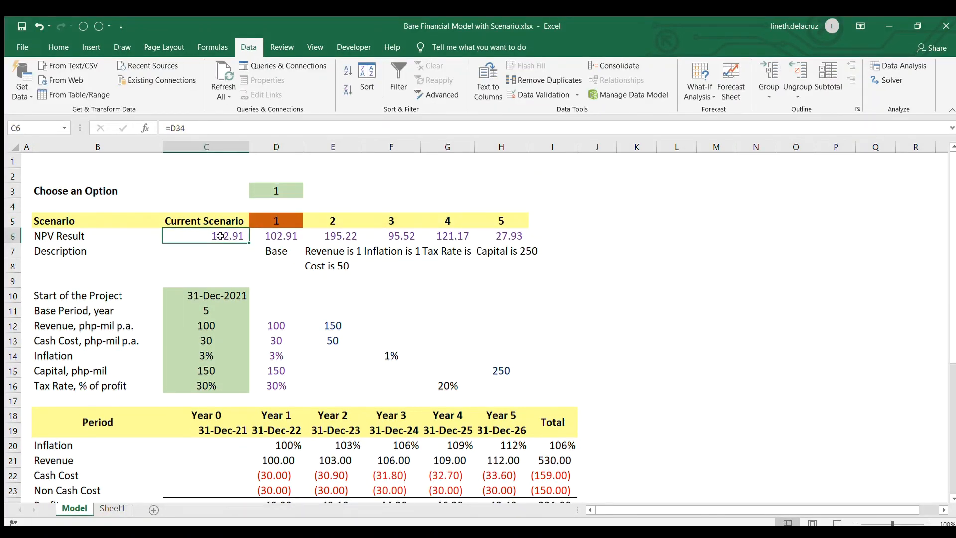
pyautogui.scroll(-3, 287, 321)
pyautogui.scroll(-3, 288, 321)
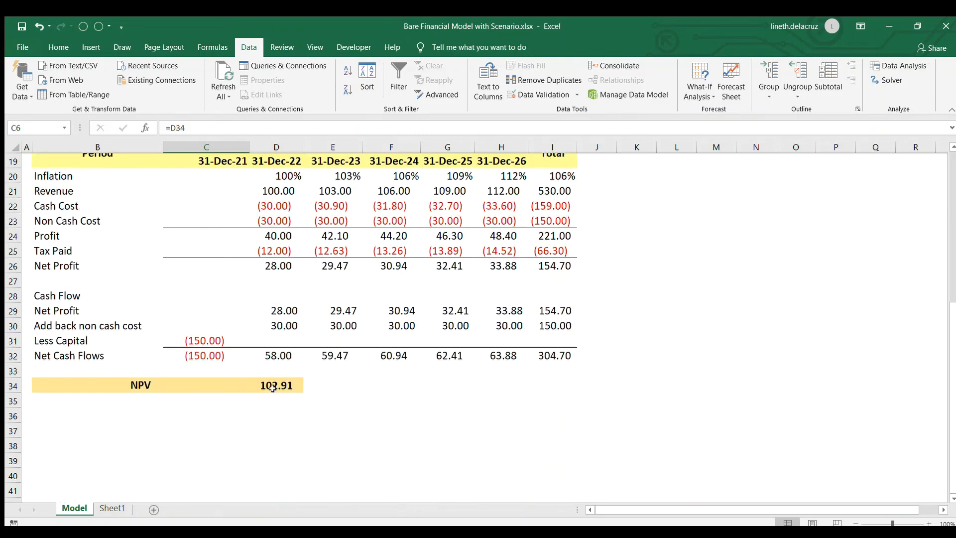
pyautogui.scroll(3, 269, 325)
pyautogui.scroll(3, 269, 325)
pyautogui.moveTo(284, 236); pyautogui.dragTo(224, 234)
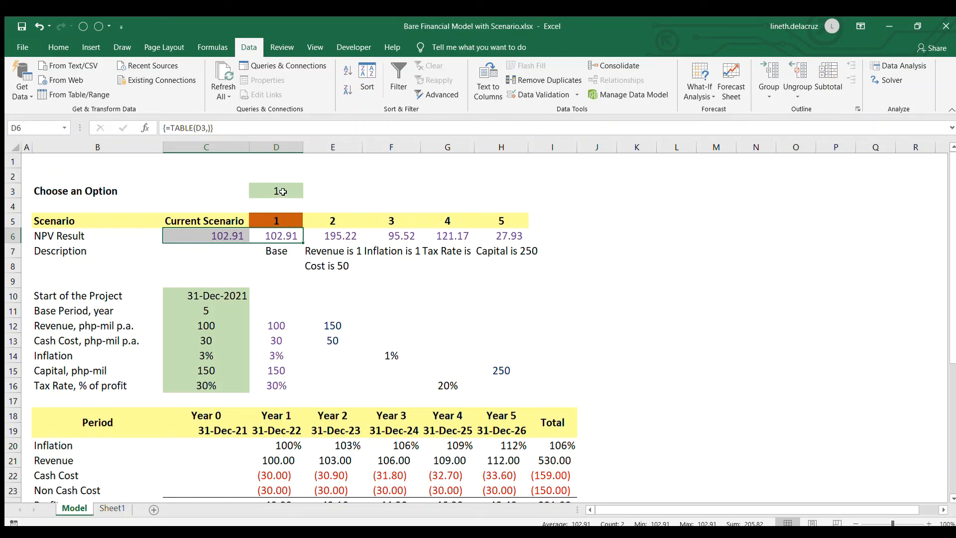
# Step: Set the option in D3 to 3 and compare the current NPV in C6 with scenario 3's table result in F6
pyautogui.click(287, 199)
pyautogui.write('3')
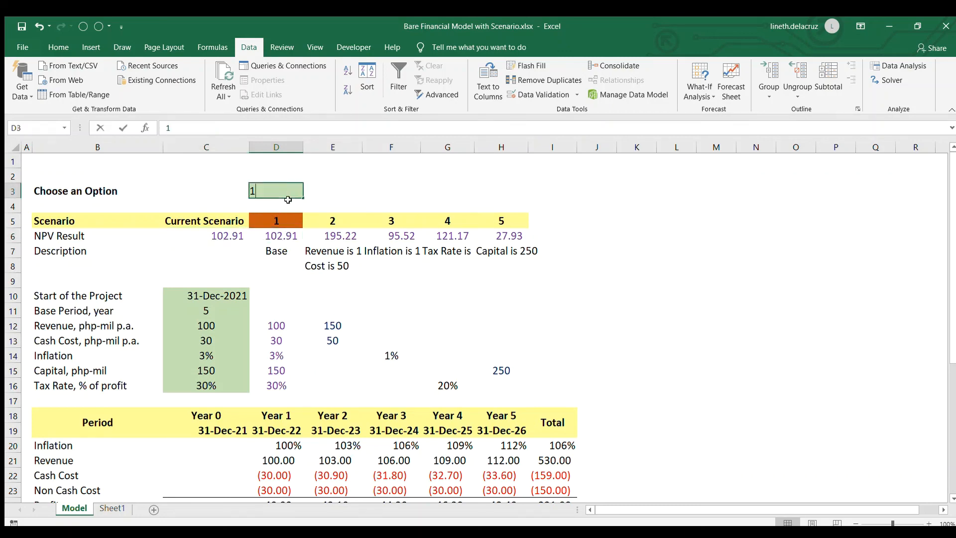
pyautogui.press('Return')
pyautogui.click(226, 234)
pyautogui.keyDown('ctrl'); pyautogui.click(386, 238); pyautogui.keyUp('ctrl')
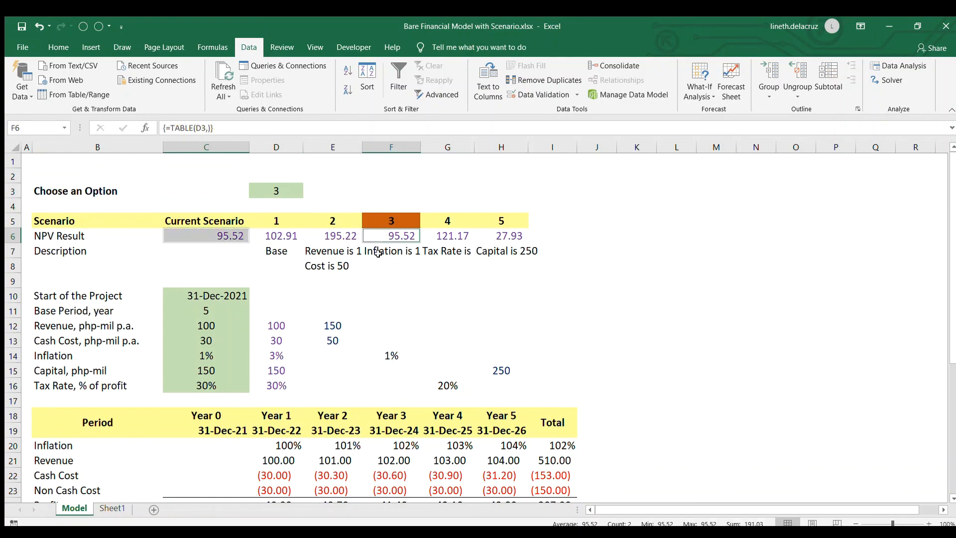
pyautogui.scroll(-6, 351, 311)
pyautogui.scroll(6, 278, 380)
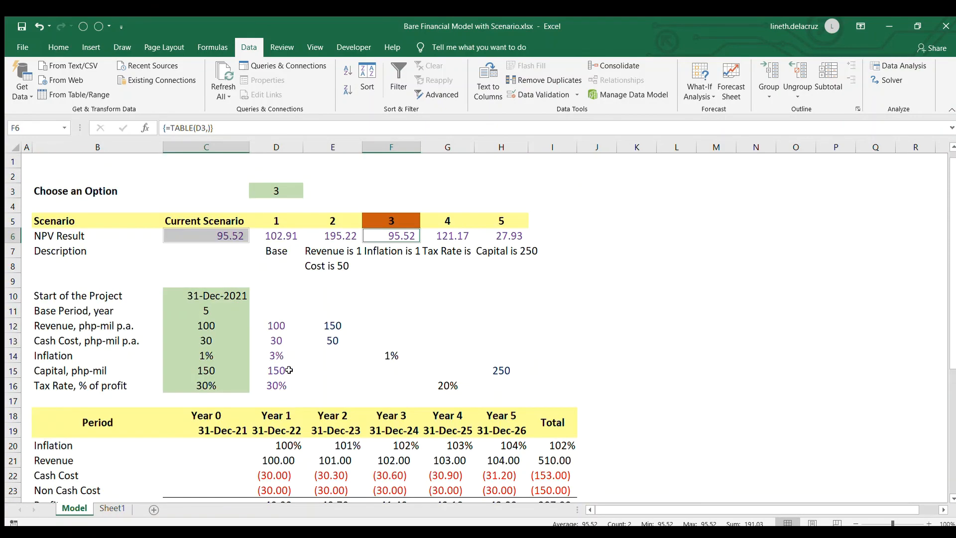